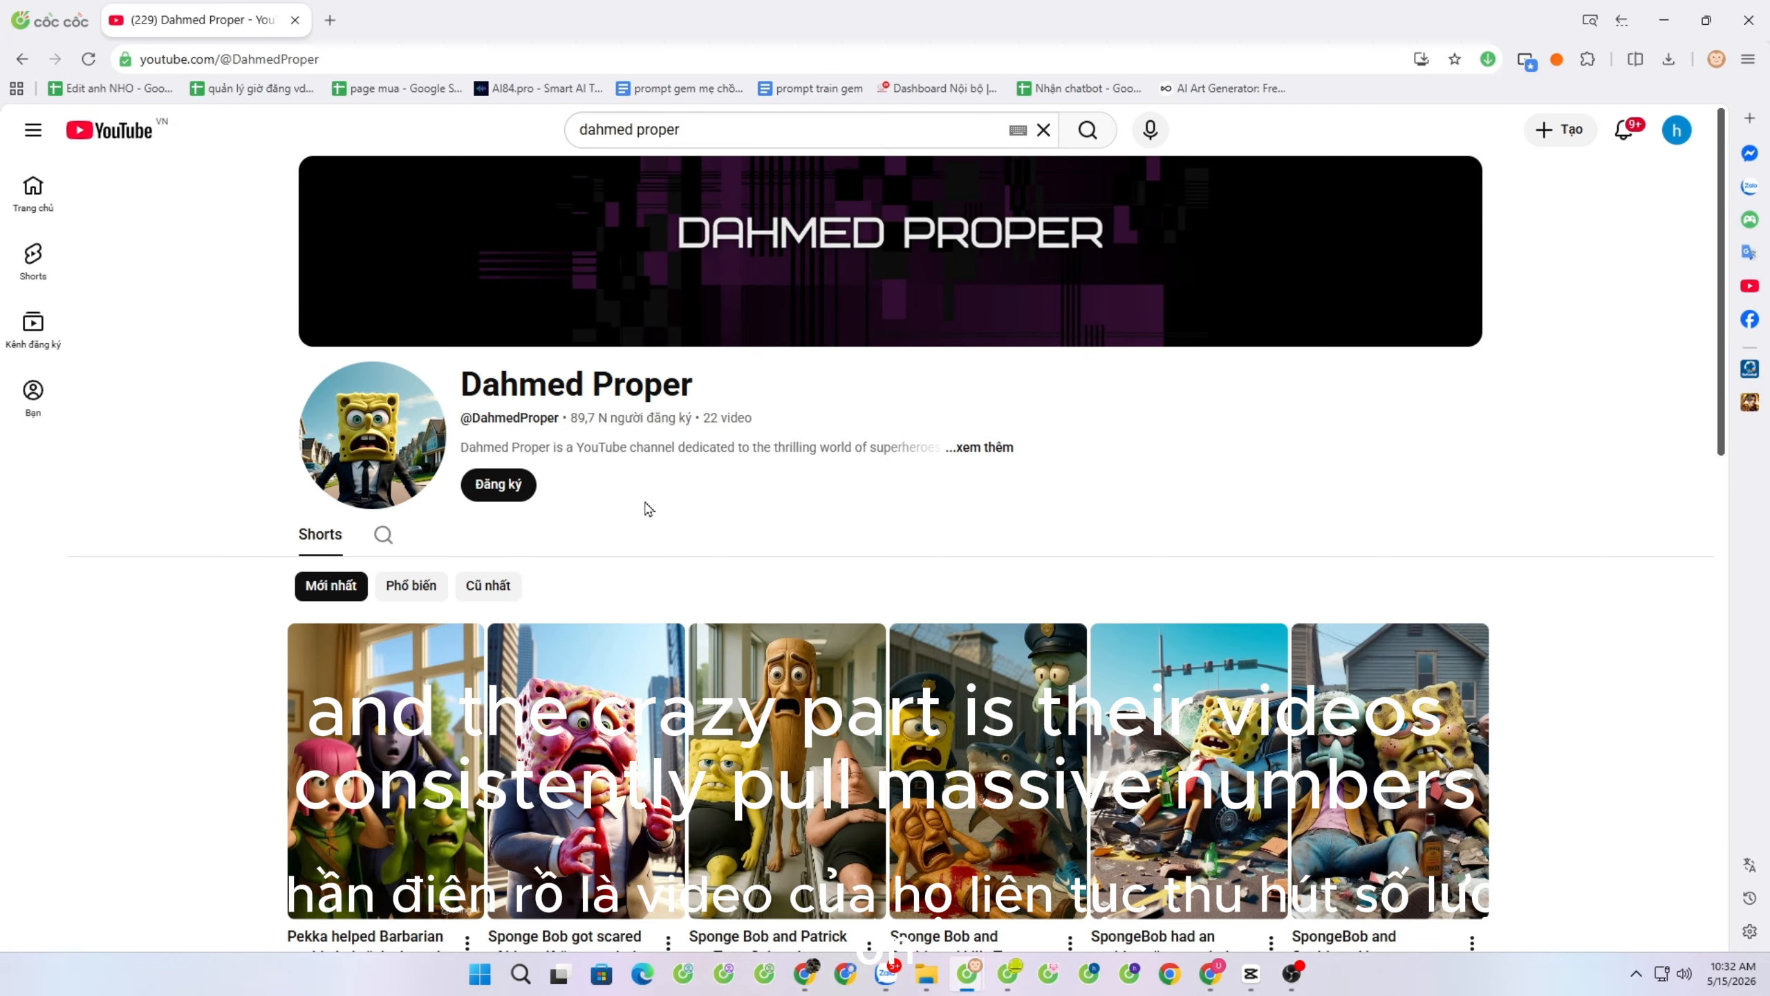
Examine the Dahmed Proper channel's Shorts and their view counts through to the oldest videos.
{"action": "scroll", "coordinate": [803, 514], "scroll_direction": "down", "scroll_amount": 6}
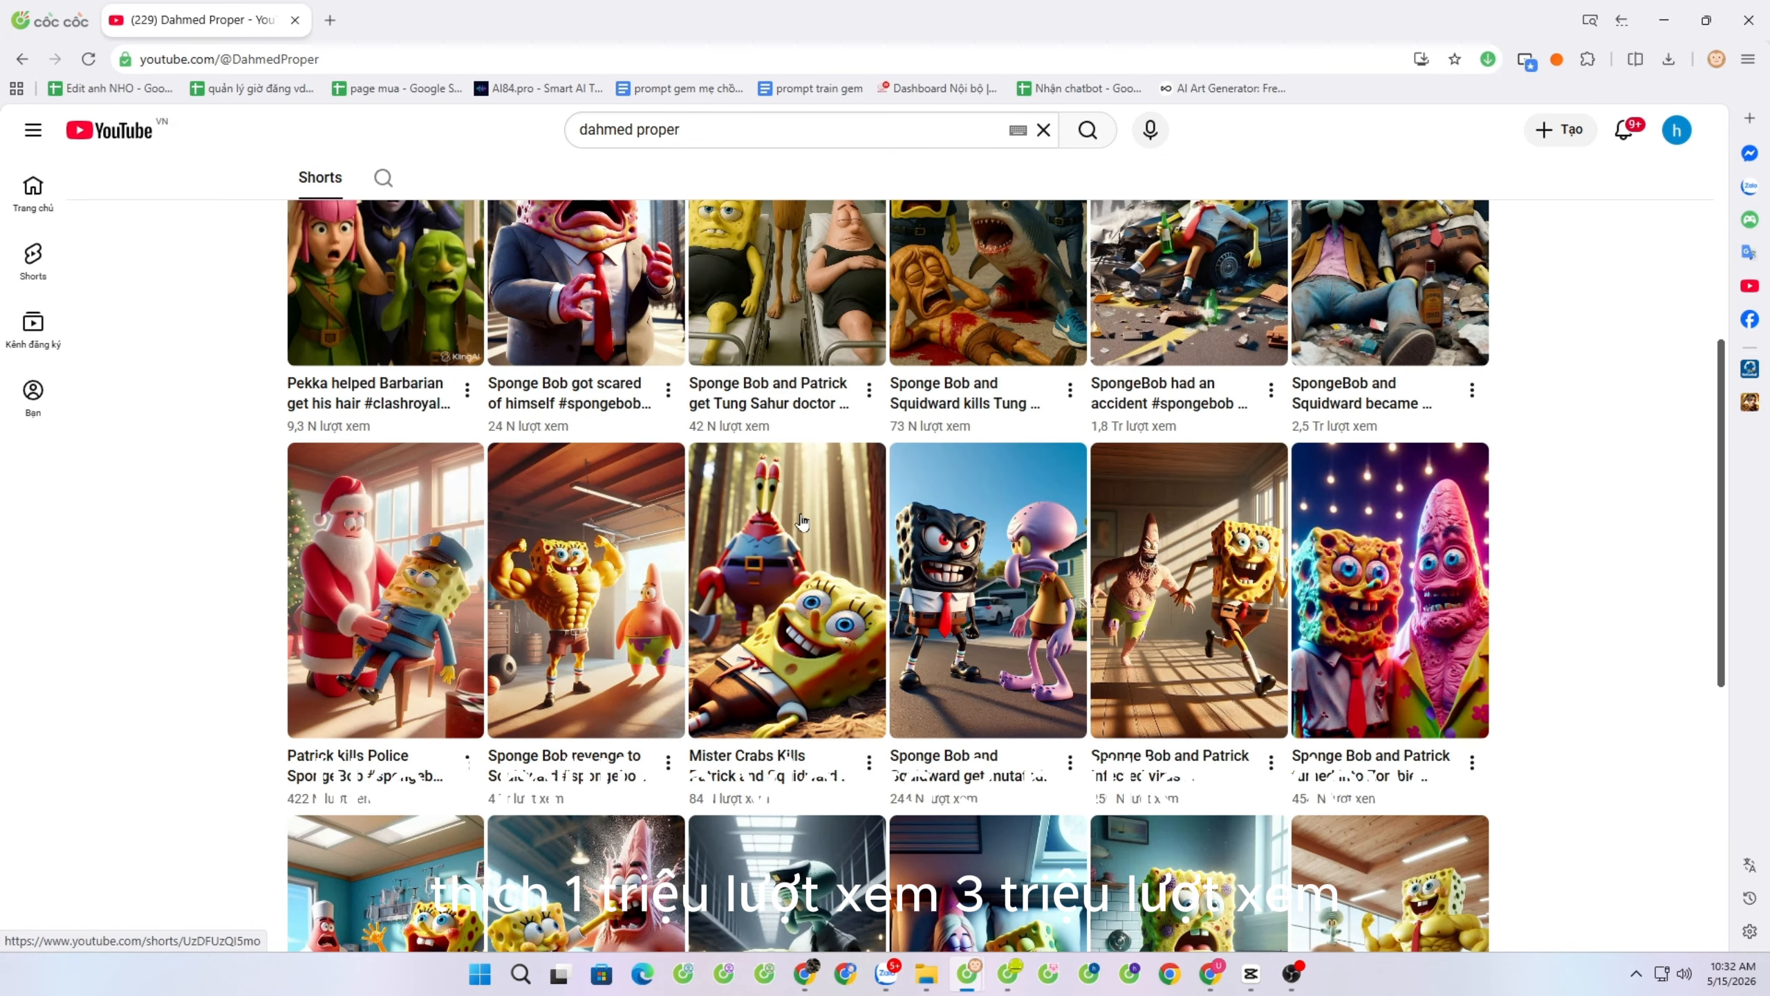
{"action": "scroll", "coordinate": [937, 803], "scroll_direction": "down", "scroll_amount": 7}
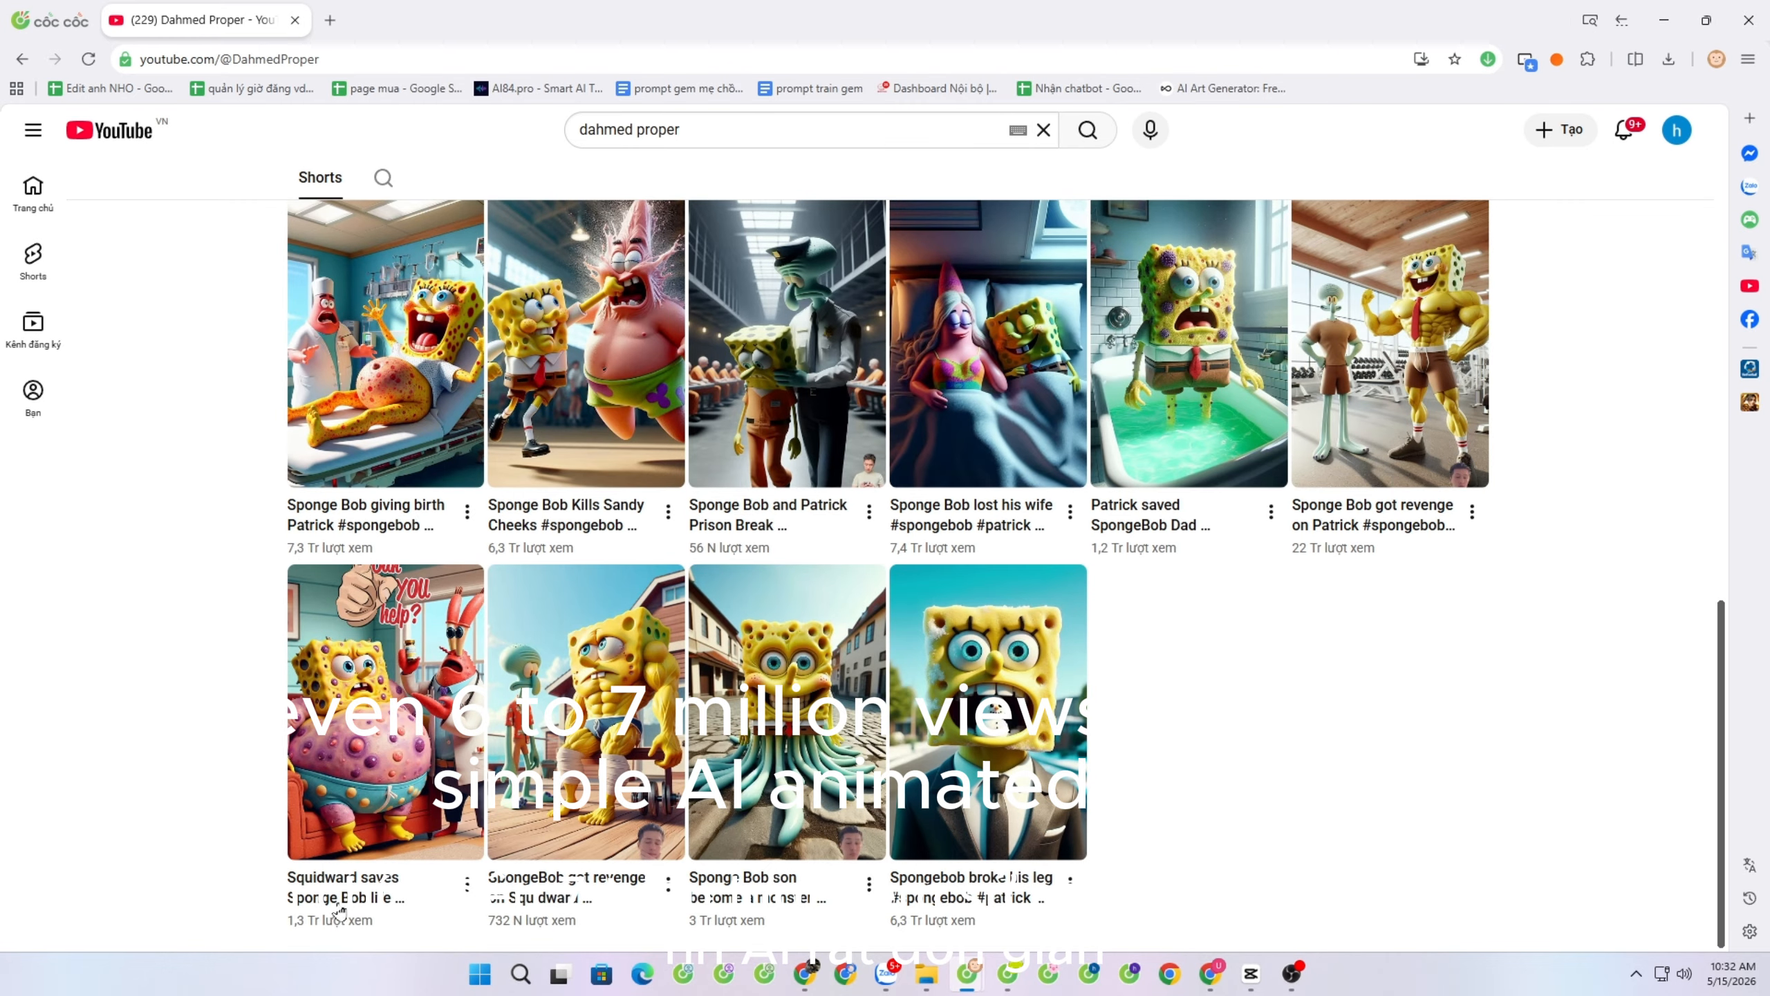
{"action": "left_click_drag", "start_coordinate": [254, 893], "coordinate": [335, 913]}
{"action": "left_click", "coordinate": [193, 908]}
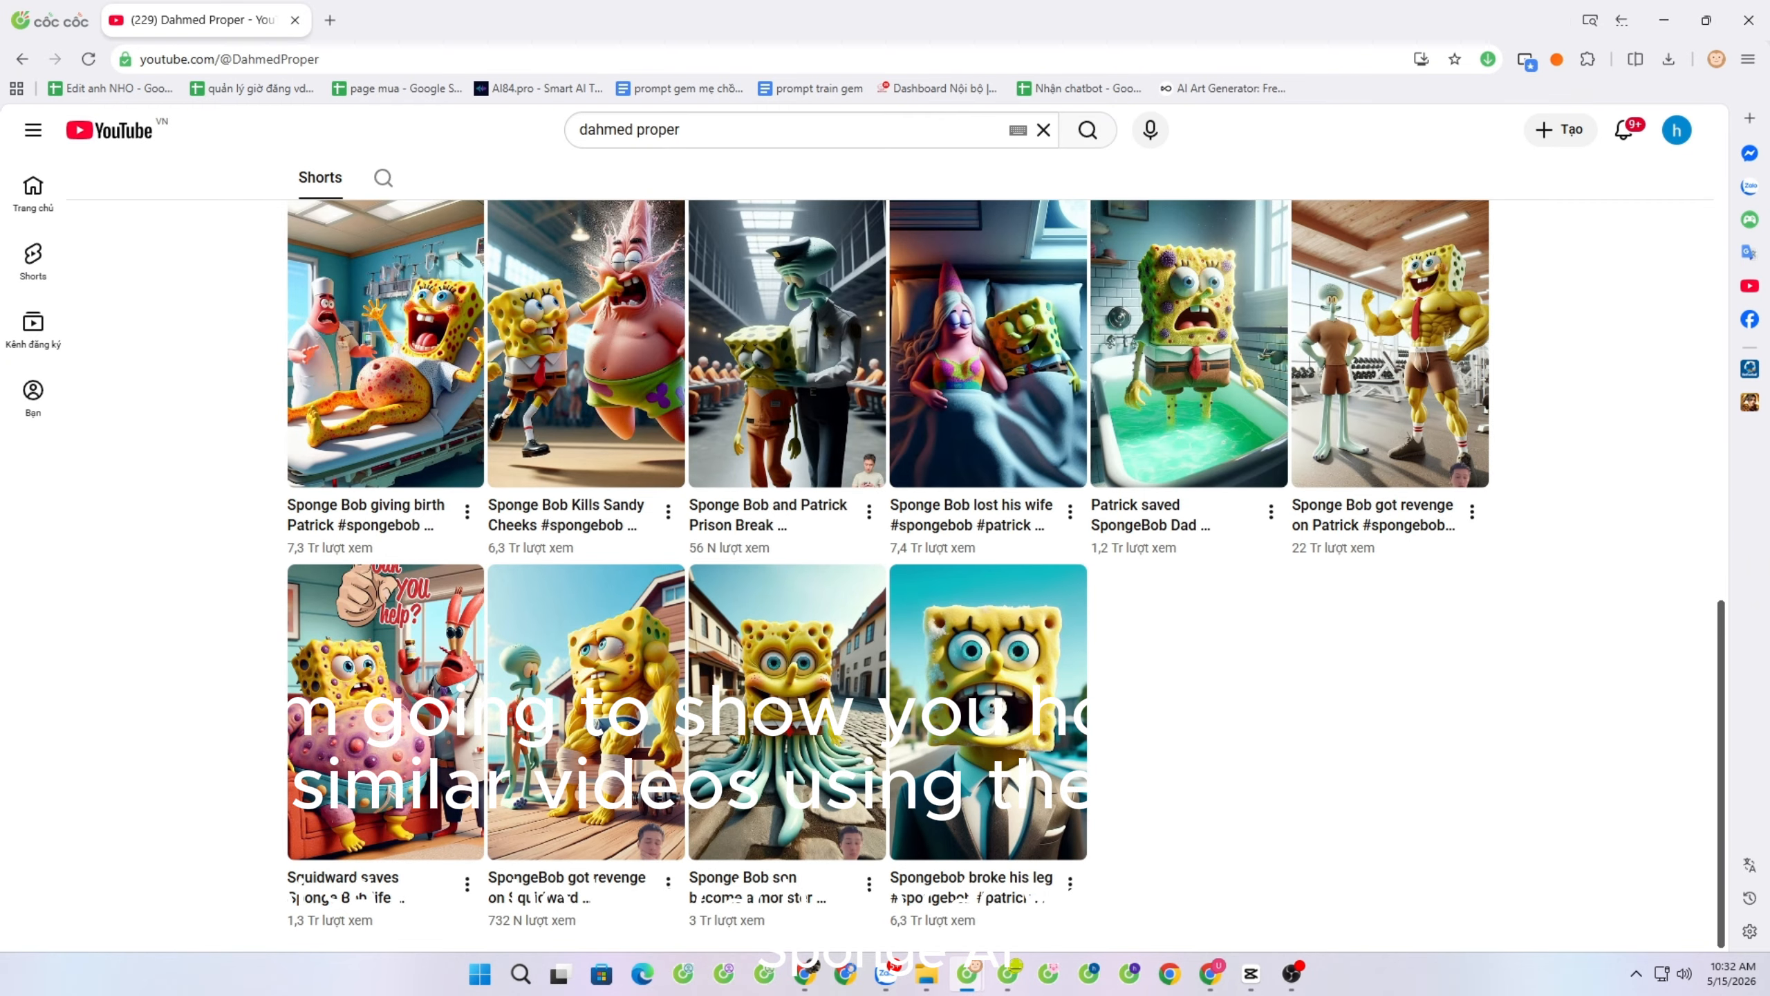
{"action": "scroll", "coordinate": [790, 384], "scroll_direction": "up", "scroll_amount": 15}
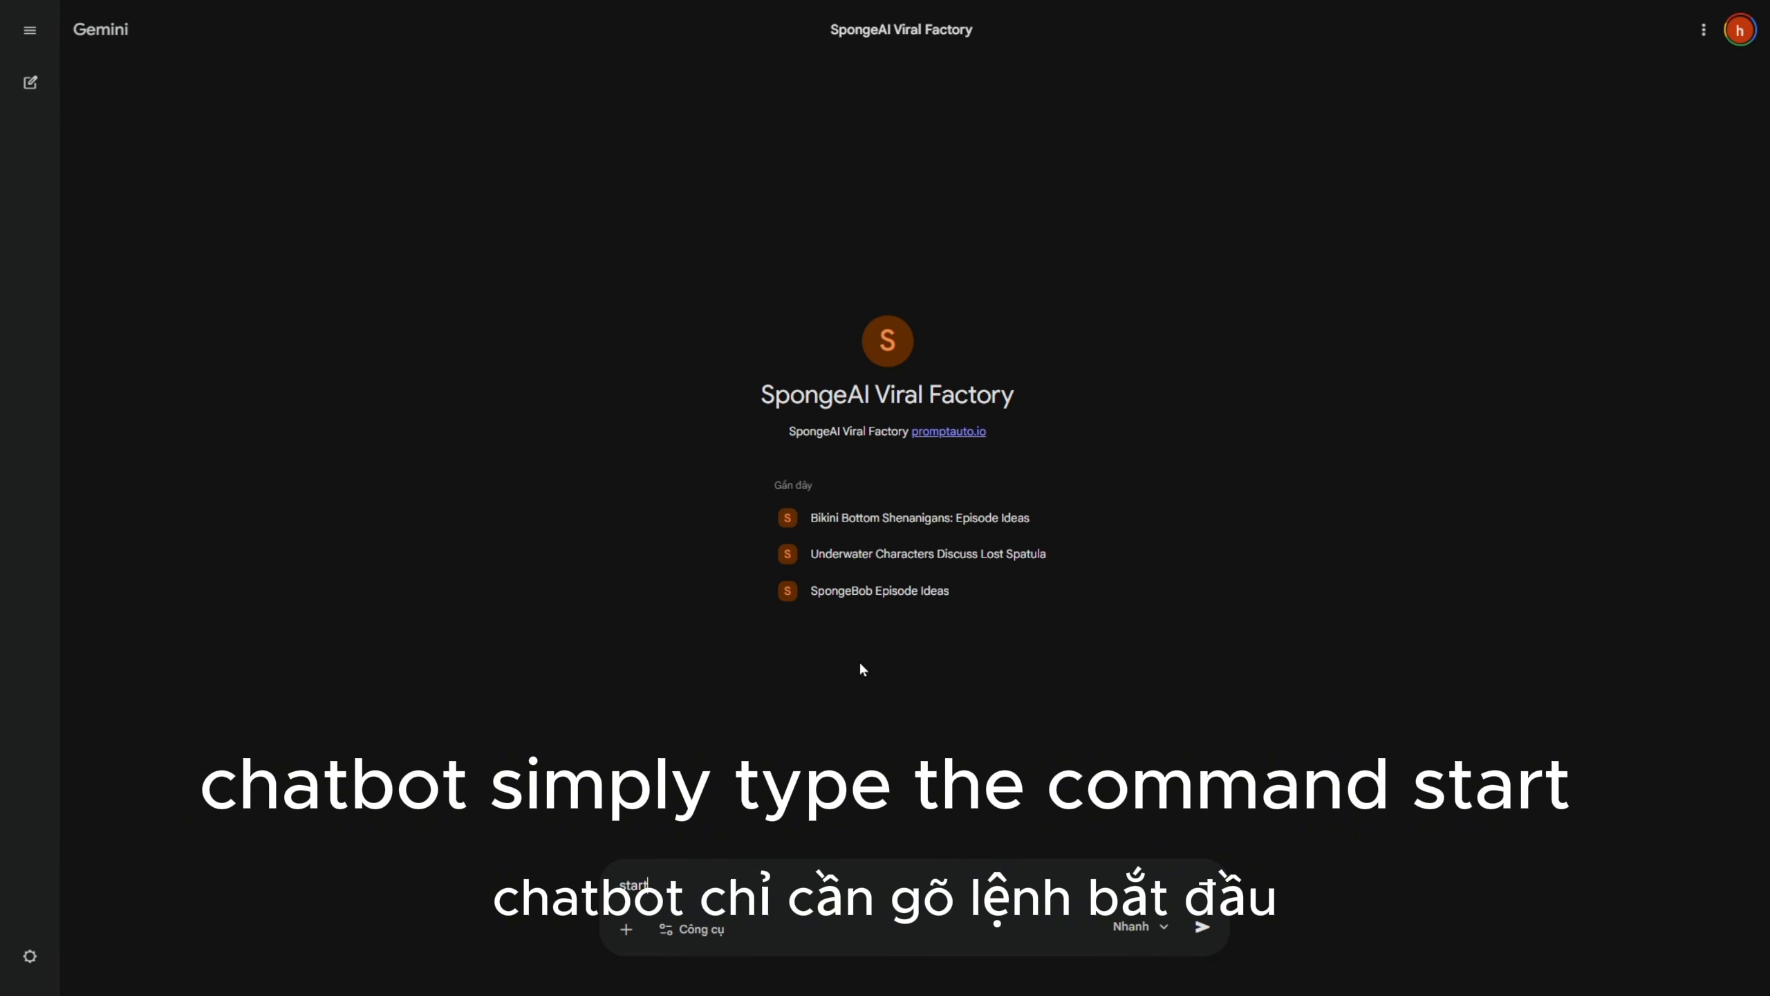
Send the start command to SpongeAI Viral Factory and submit its first idea, the sponge cooking a Krabby Patty that grants super speed.
{"action": "key", "text": "Return"}
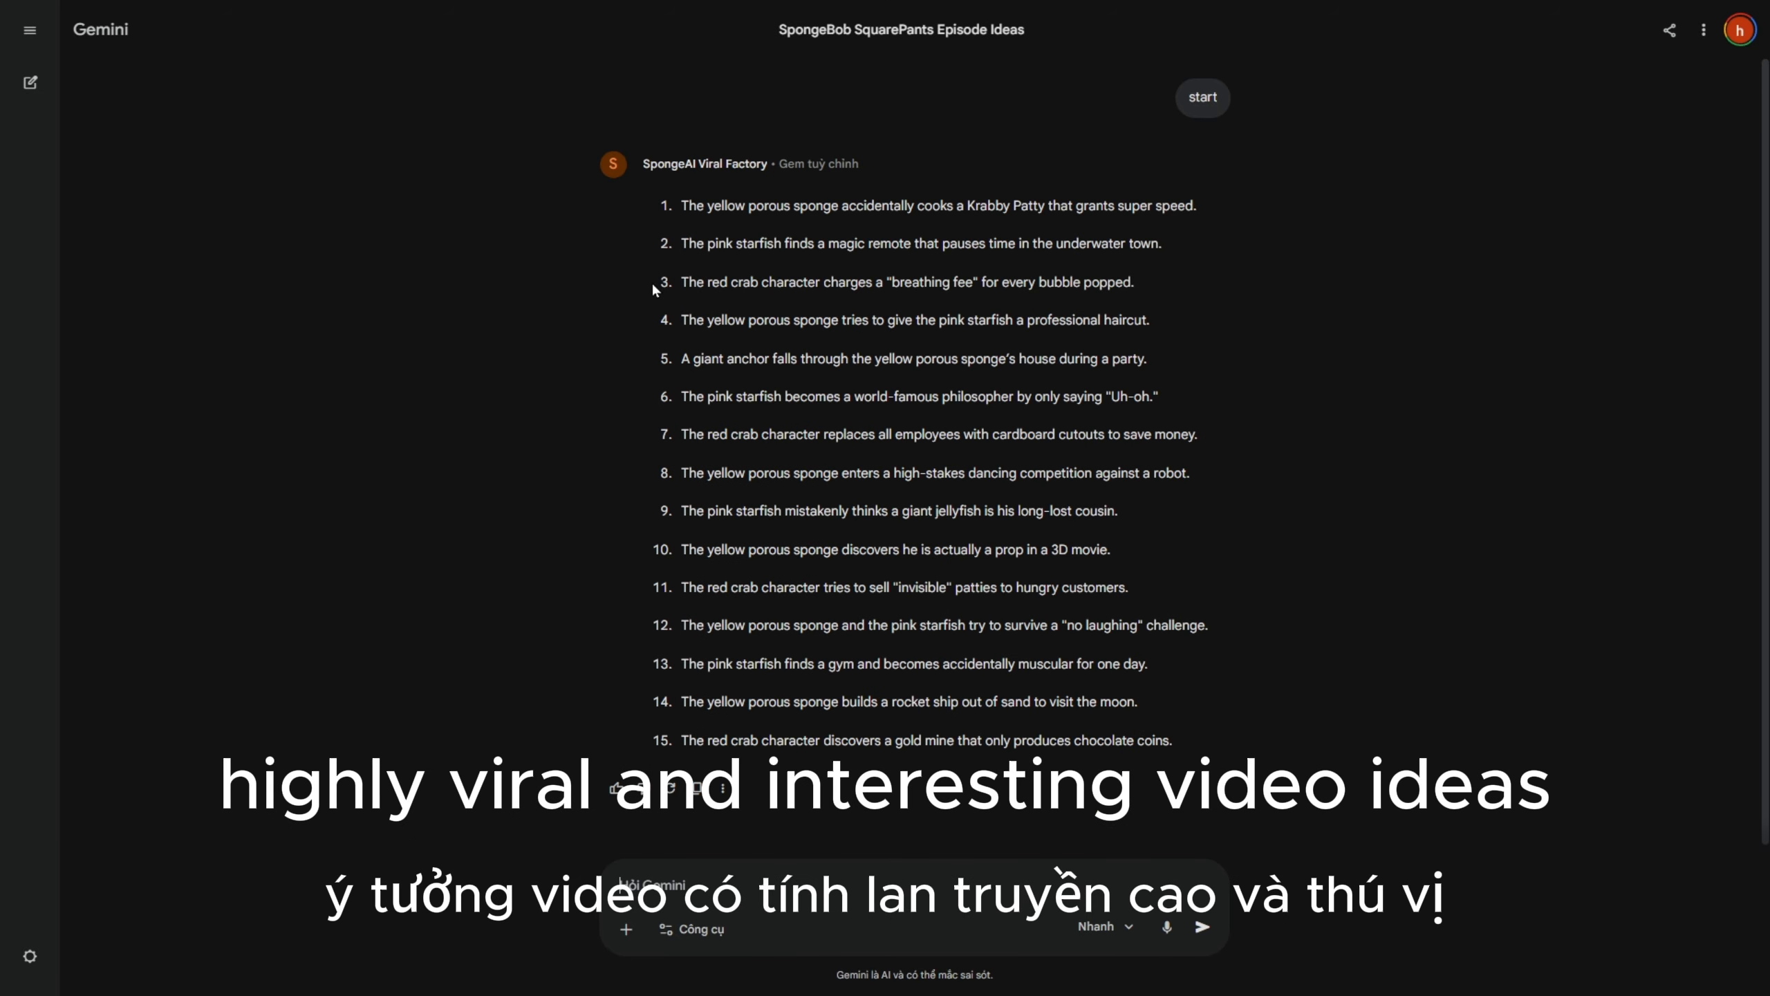
{"action": "left_click_drag", "start_coordinate": [681, 204], "coordinate": [1189, 218]}
{"action": "key", "text": "ctrl+c"}
{"action": "left_click", "coordinate": [731, 883]}
{"action": "key", "text": "ctrl+v"}
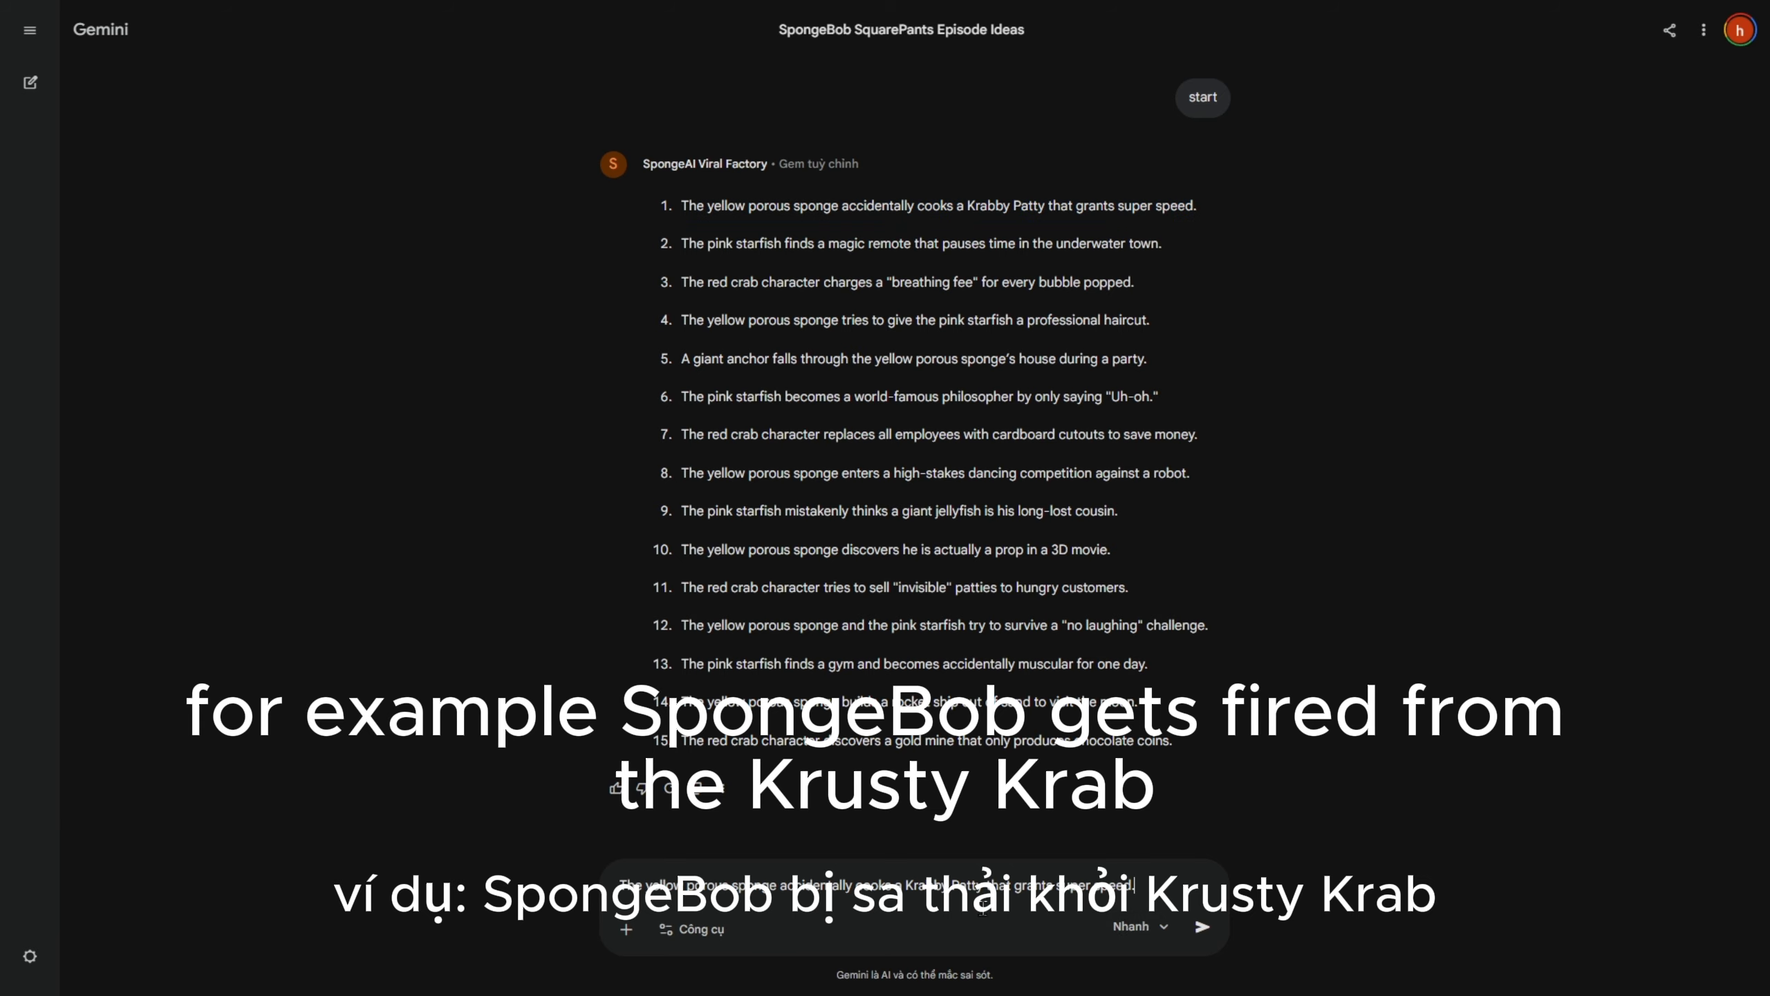
{"action": "left_click", "coordinate": [1198, 919]}
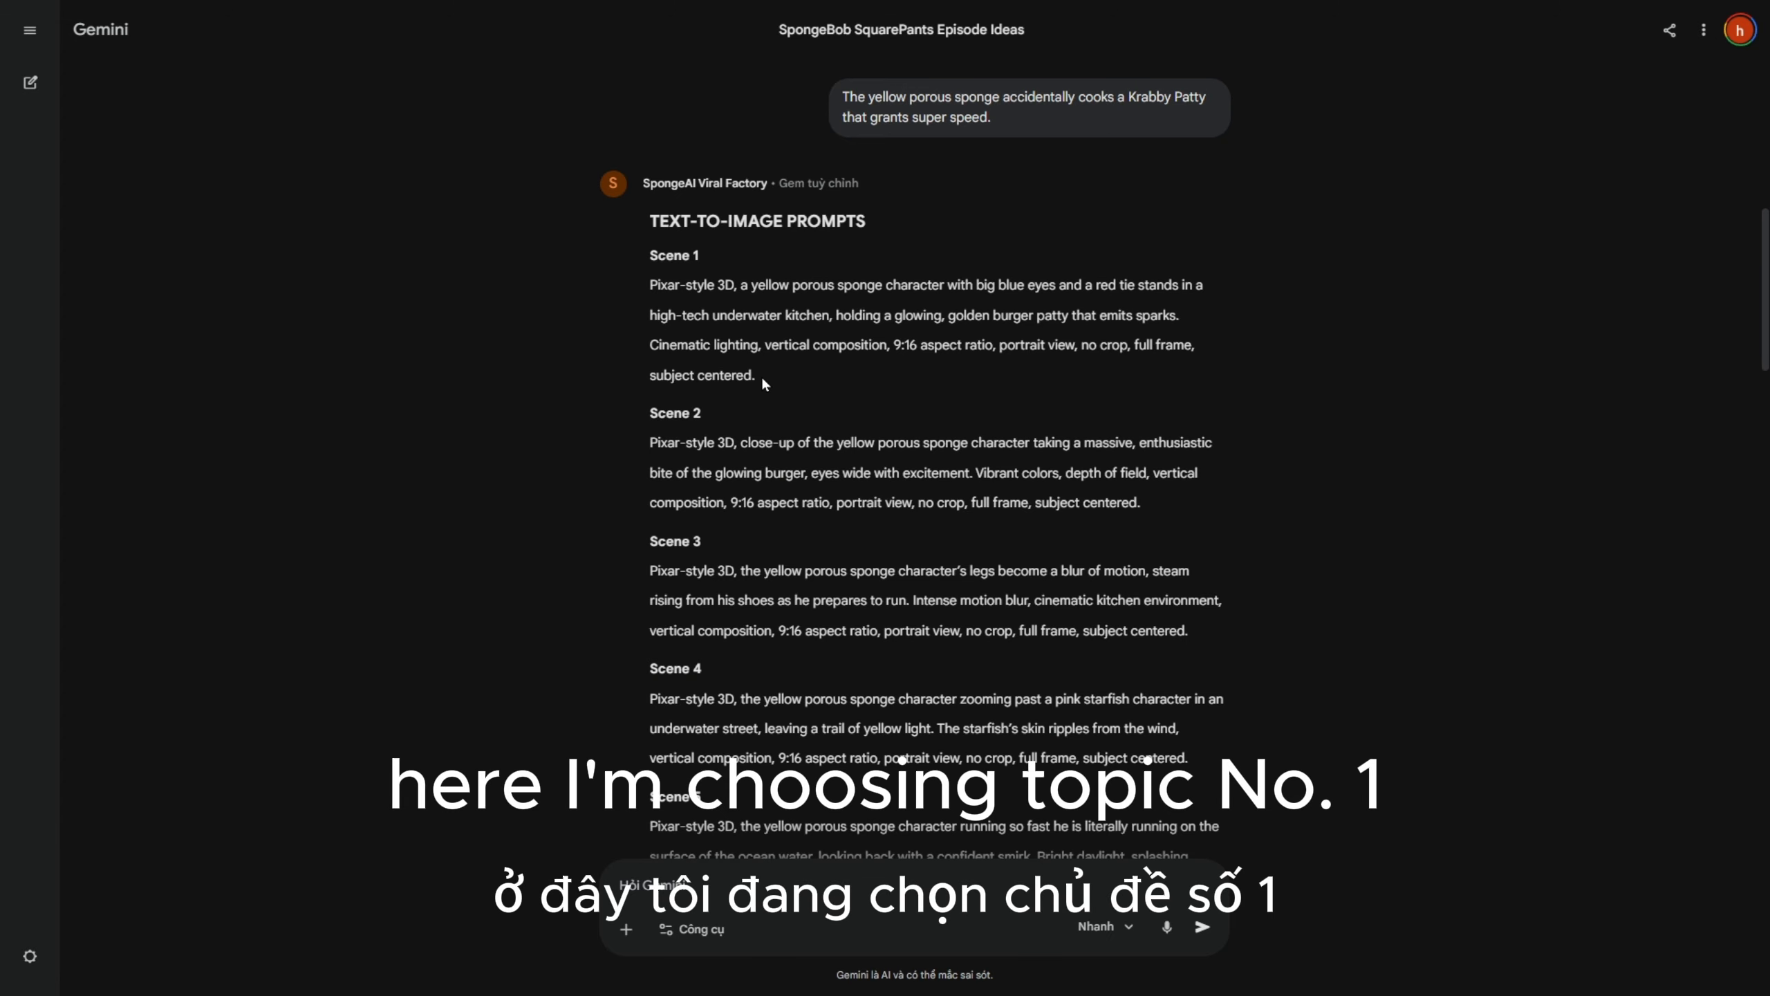
Review the generated text-to-image and image-to-video prompts for all ten scenes.
{"action": "left_click_drag", "start_coordinate": [649, 282], "coordinate": [801, 372]}
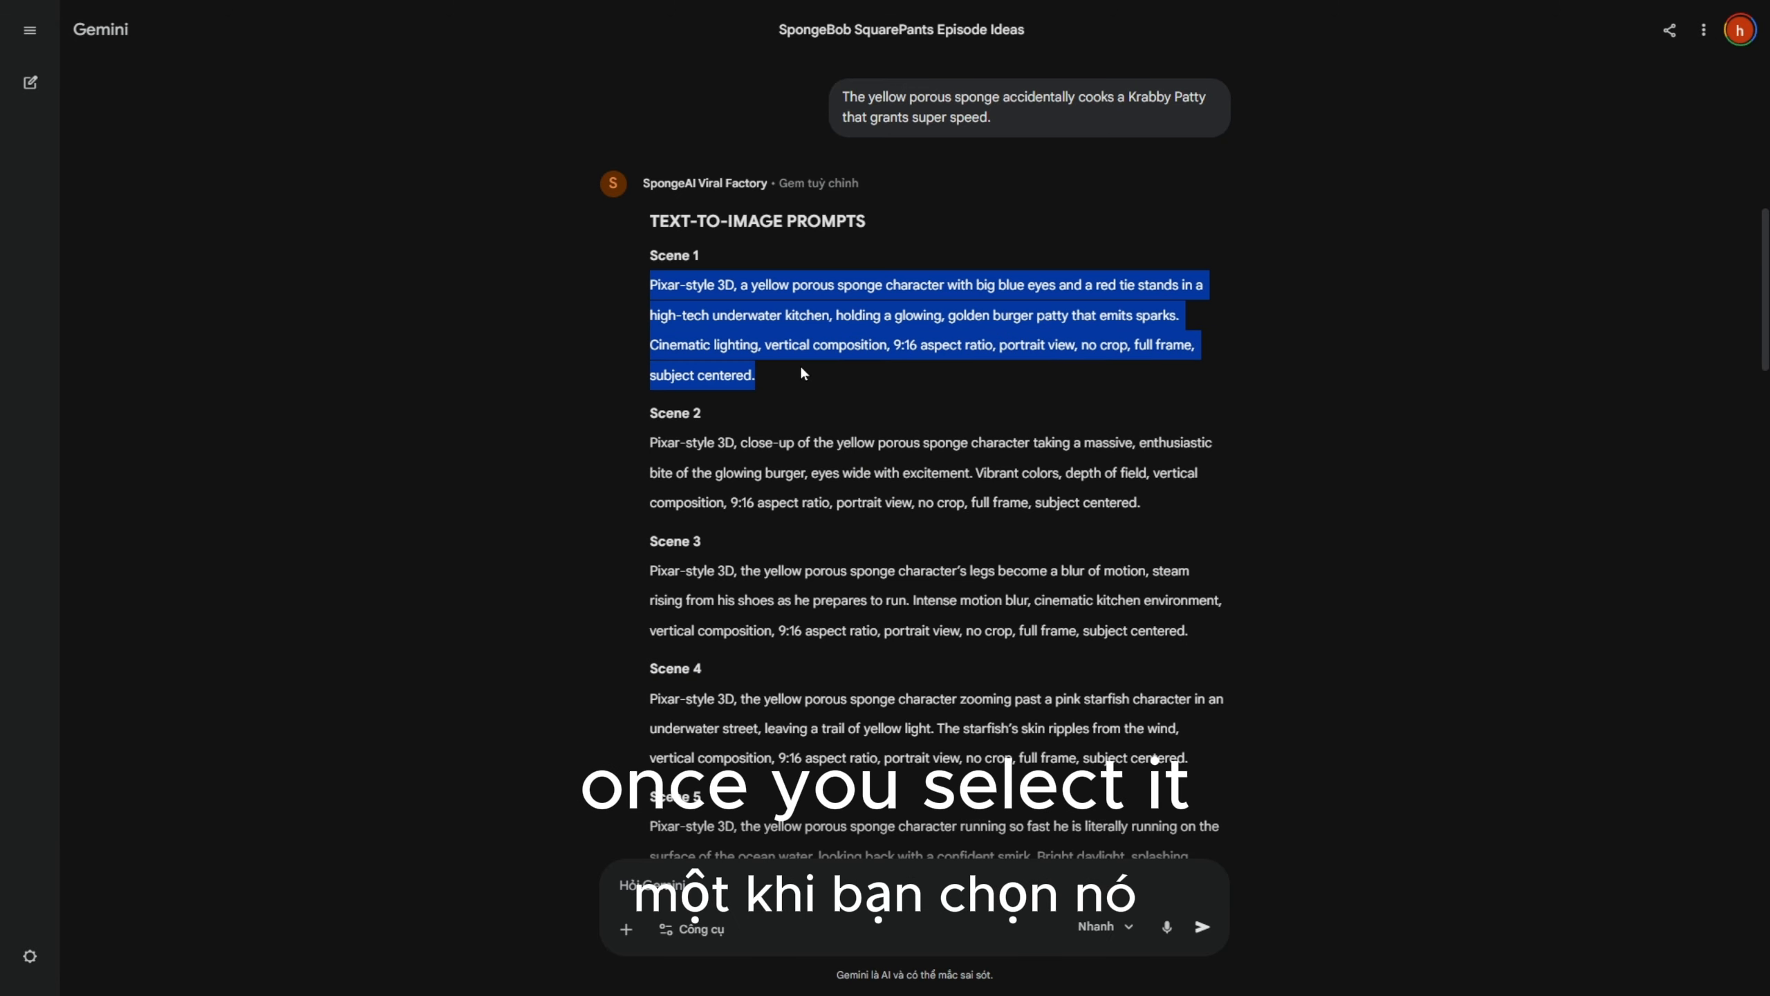
{"action": "scroll", "coordinate": [781, 457], "scroll_direction": "down", "scroll_amount": 5}
{"action": "scroll", "coordinate": [780, 460], "scroll_direction": "up", "scroll_amount": 5}
{"action": "scroll", "coordinate": [662, 512], "scroll_direction": "down", "scroll_amount": 14}
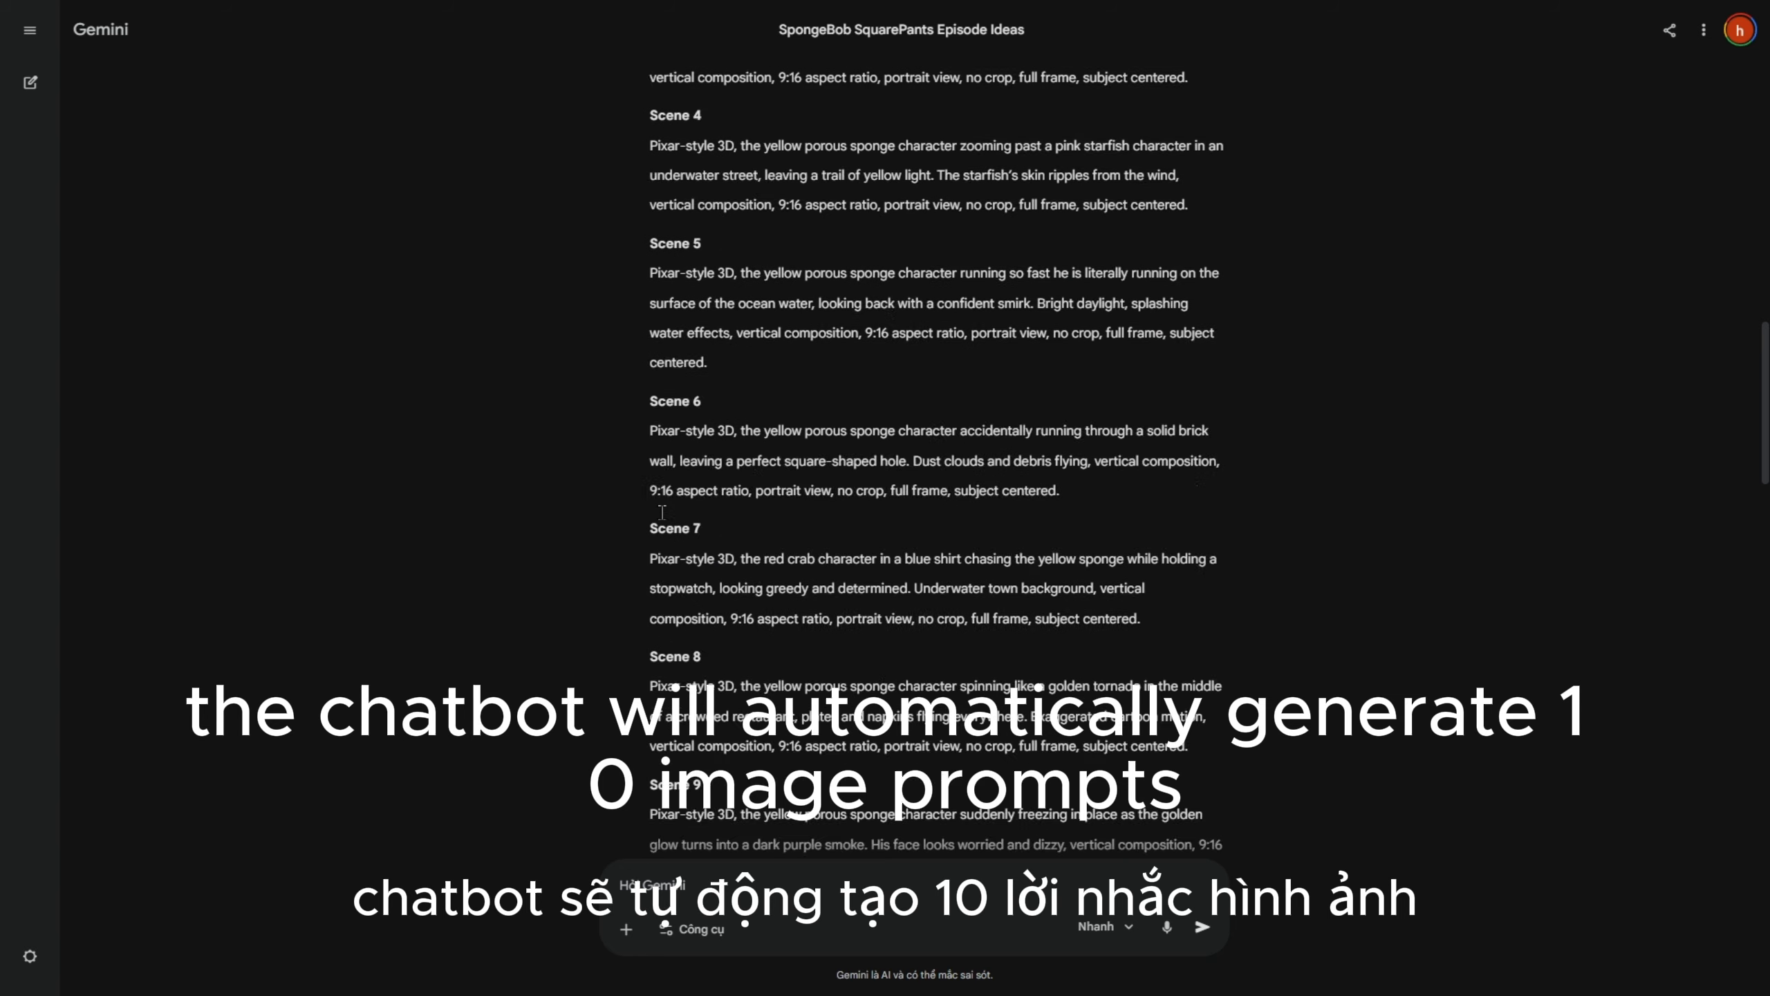
{"action": "left_click_drag", "start_coordinate": [648, 438], "coordinate": [1297, 536]}
{"action": "left_click", "coordinate": [1303, 529]}
{"action": "scroll", "coordinate": [697, 534], "scroll_direction": "down", "scroll_amount": 1}
{"action": "left_click_drag", "start_coordinate": [607, 535], "coordinate": [1034, 530]}
{"action": "left_click_drag", "start_coordinate": [927, 513], "coordinate": [649, 508]}
{"action": "left_click", "coordinate": [631, 526]}
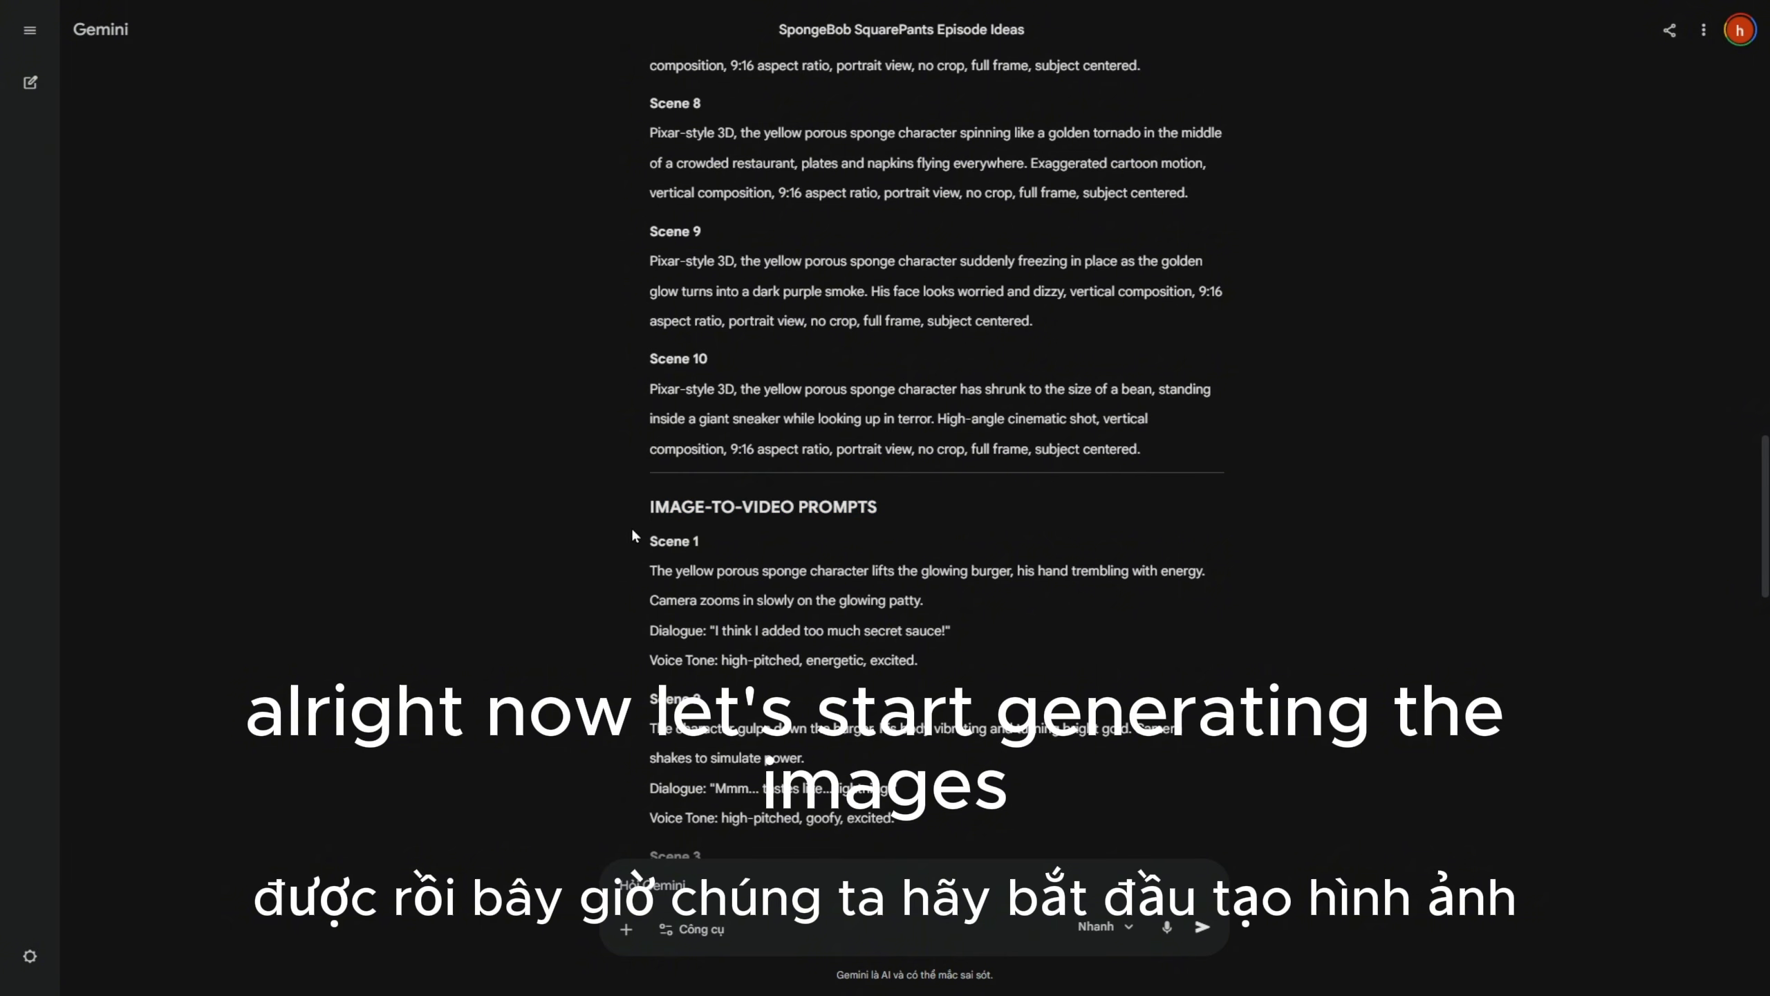
{"action": "scroll", "coordinate": [633, 555], "scroll_direction": "down", "scroll_amount": 15}
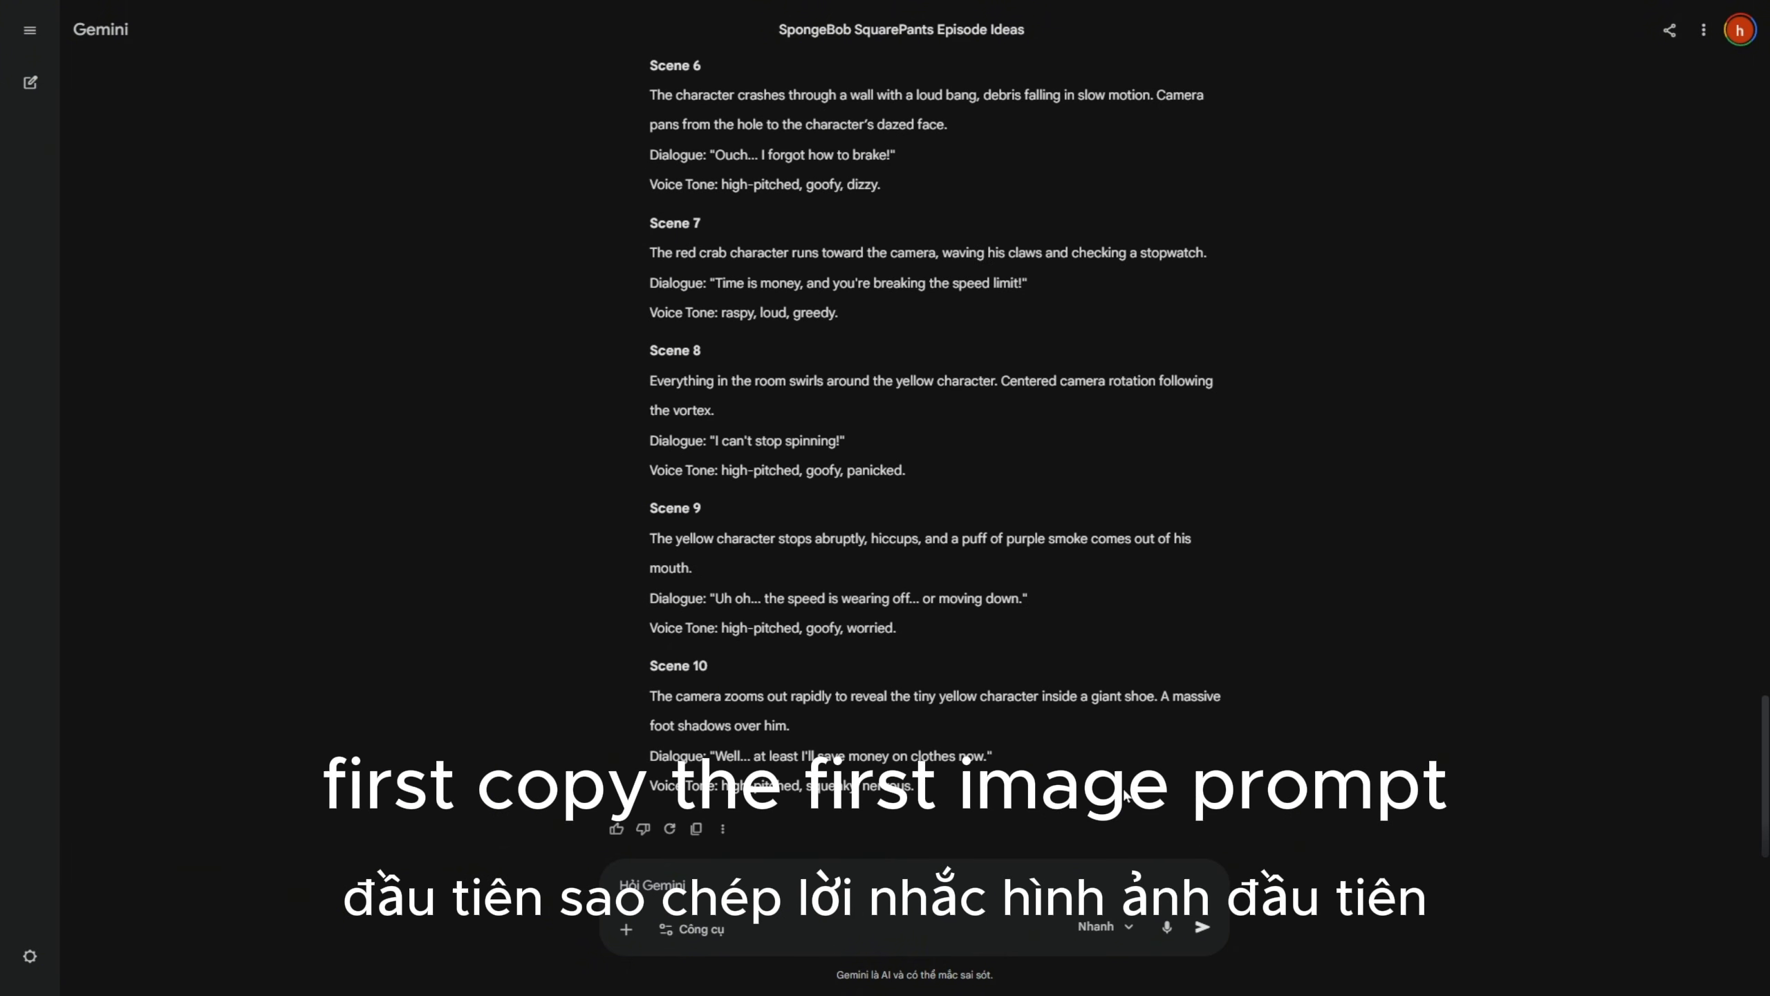
Copy the Scene 1 text-to-image prompt.
{"action": "left_click_drag", "start_coordinate": [1766, 747], "coordinate": [1687, 230]}
{"action": "triple_click", "coordinate": [689, 370]}
{"action": "key", "text": "ctrl+c"}
{"action": "right_click", "coordinate": [687, 366]}
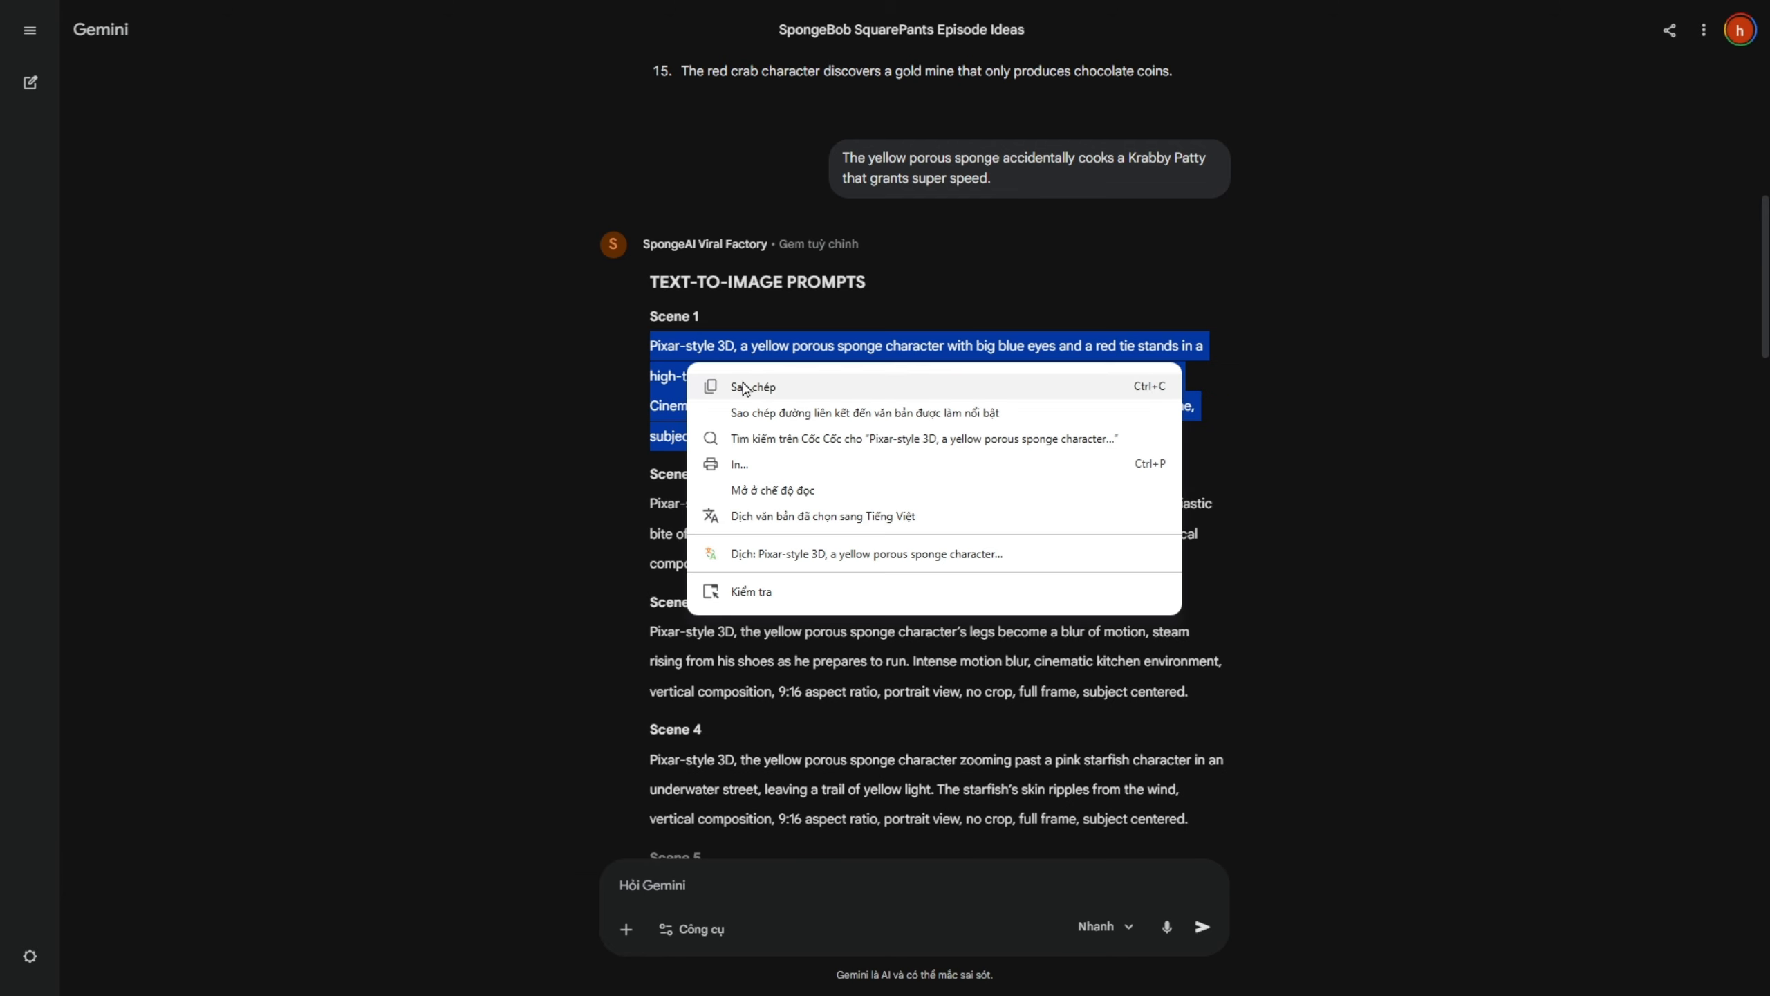
{"action": "left_click", "coordinate": [738, 385]}
Switch to Flow, generate 9:16 images from the Scene 1 prompt in image mode with Nano Banana 2, and preview the fourth one.
{"action": "key", "text": "alt+Tab"}
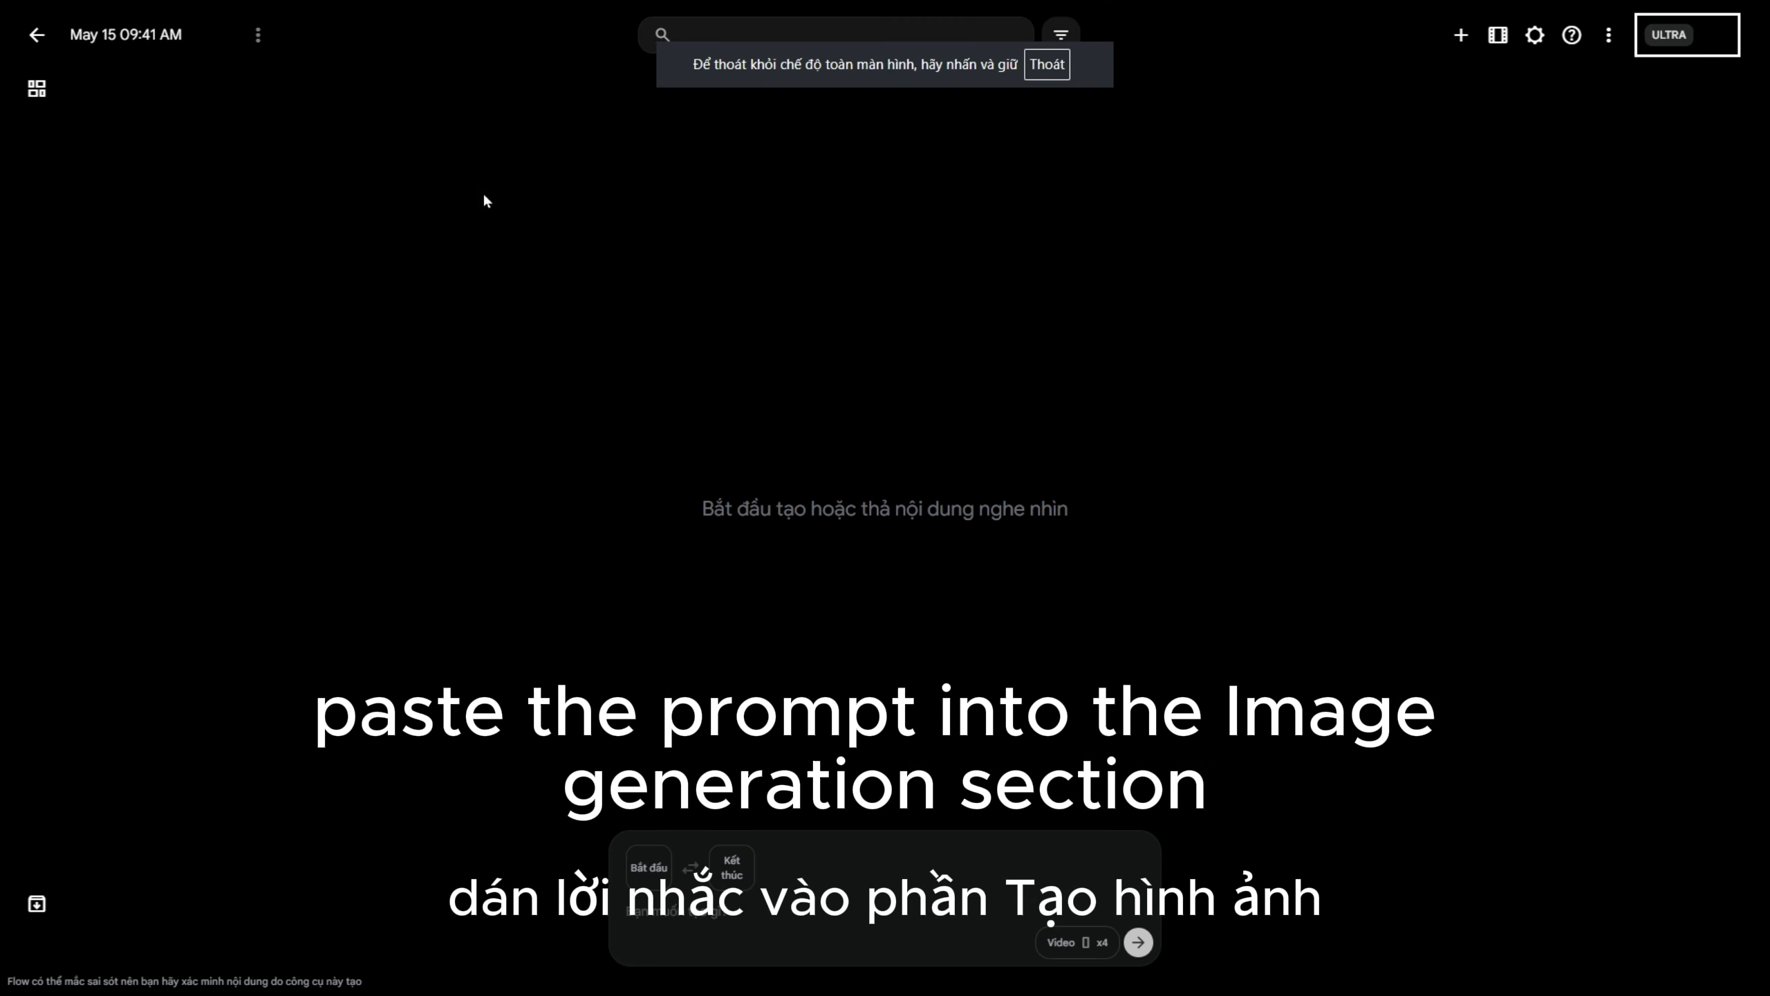
{"action": "left_click", "coordinate": [1082, 914]}
{"action": "key", "text": "ctrl+v"}
{"action": "left_click", "coordinate": [1077, 942]}
{"action": "left_click", "coordinate": [938, 729]}
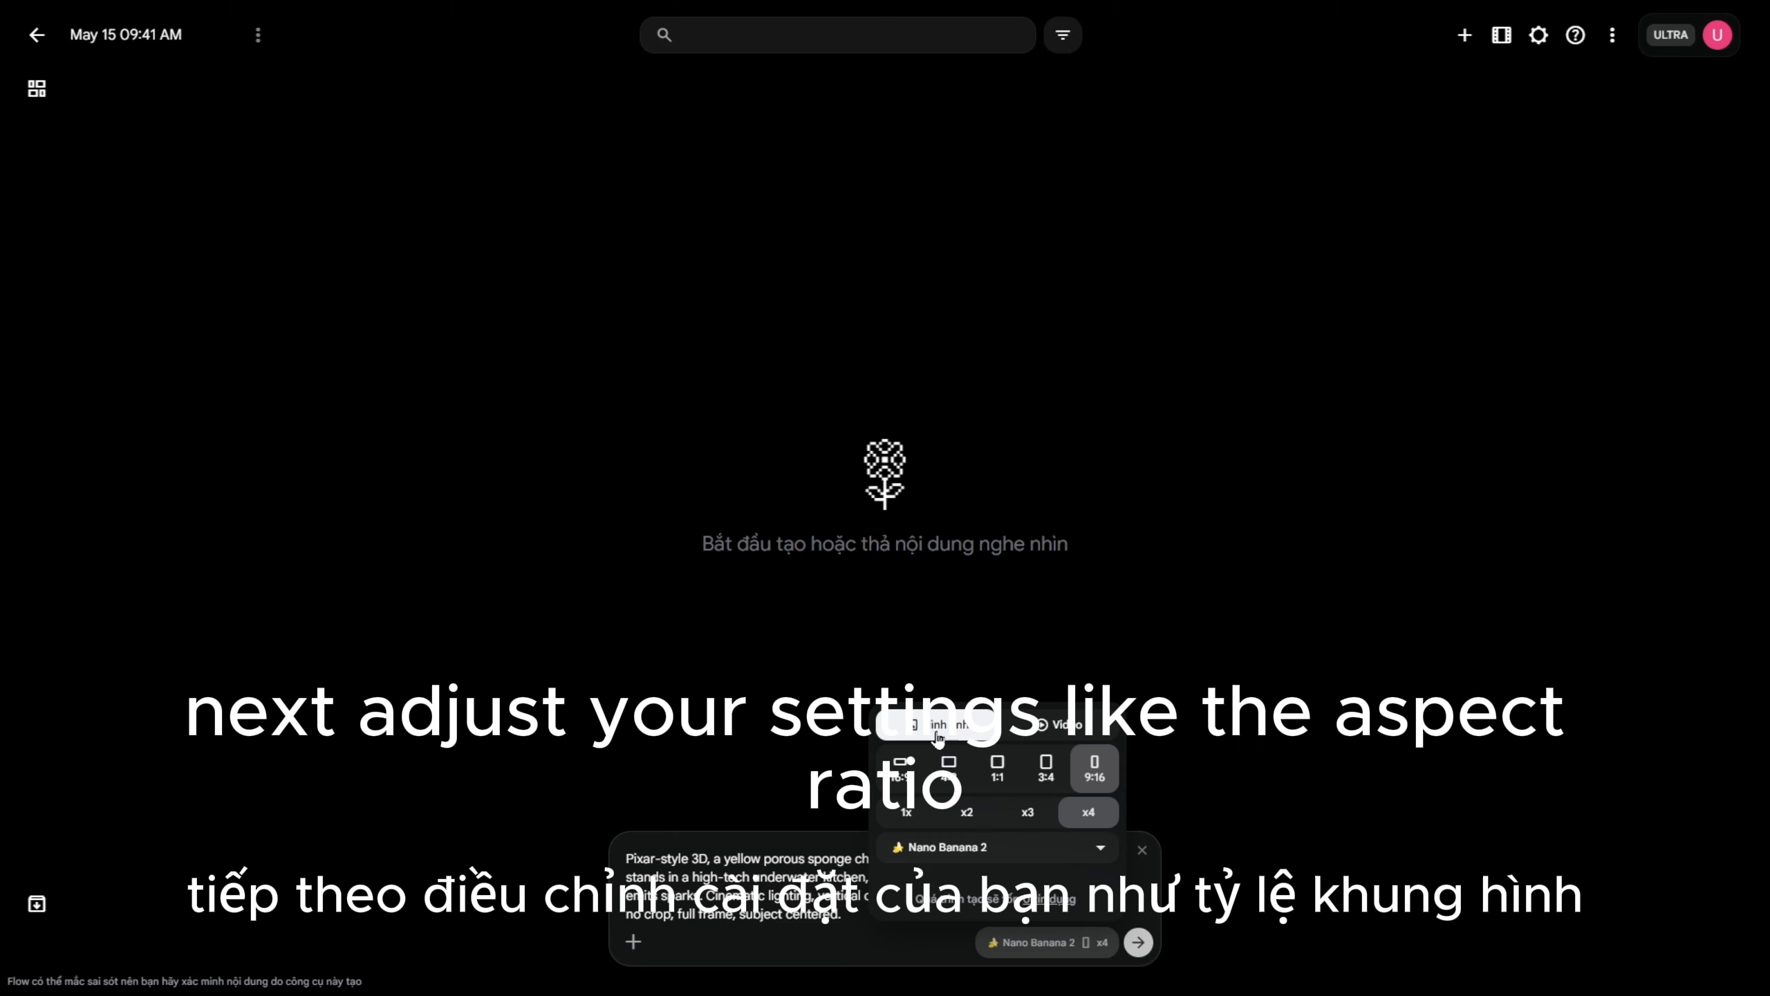
{"action": "left_click", "coordinate": [1138, 943]}
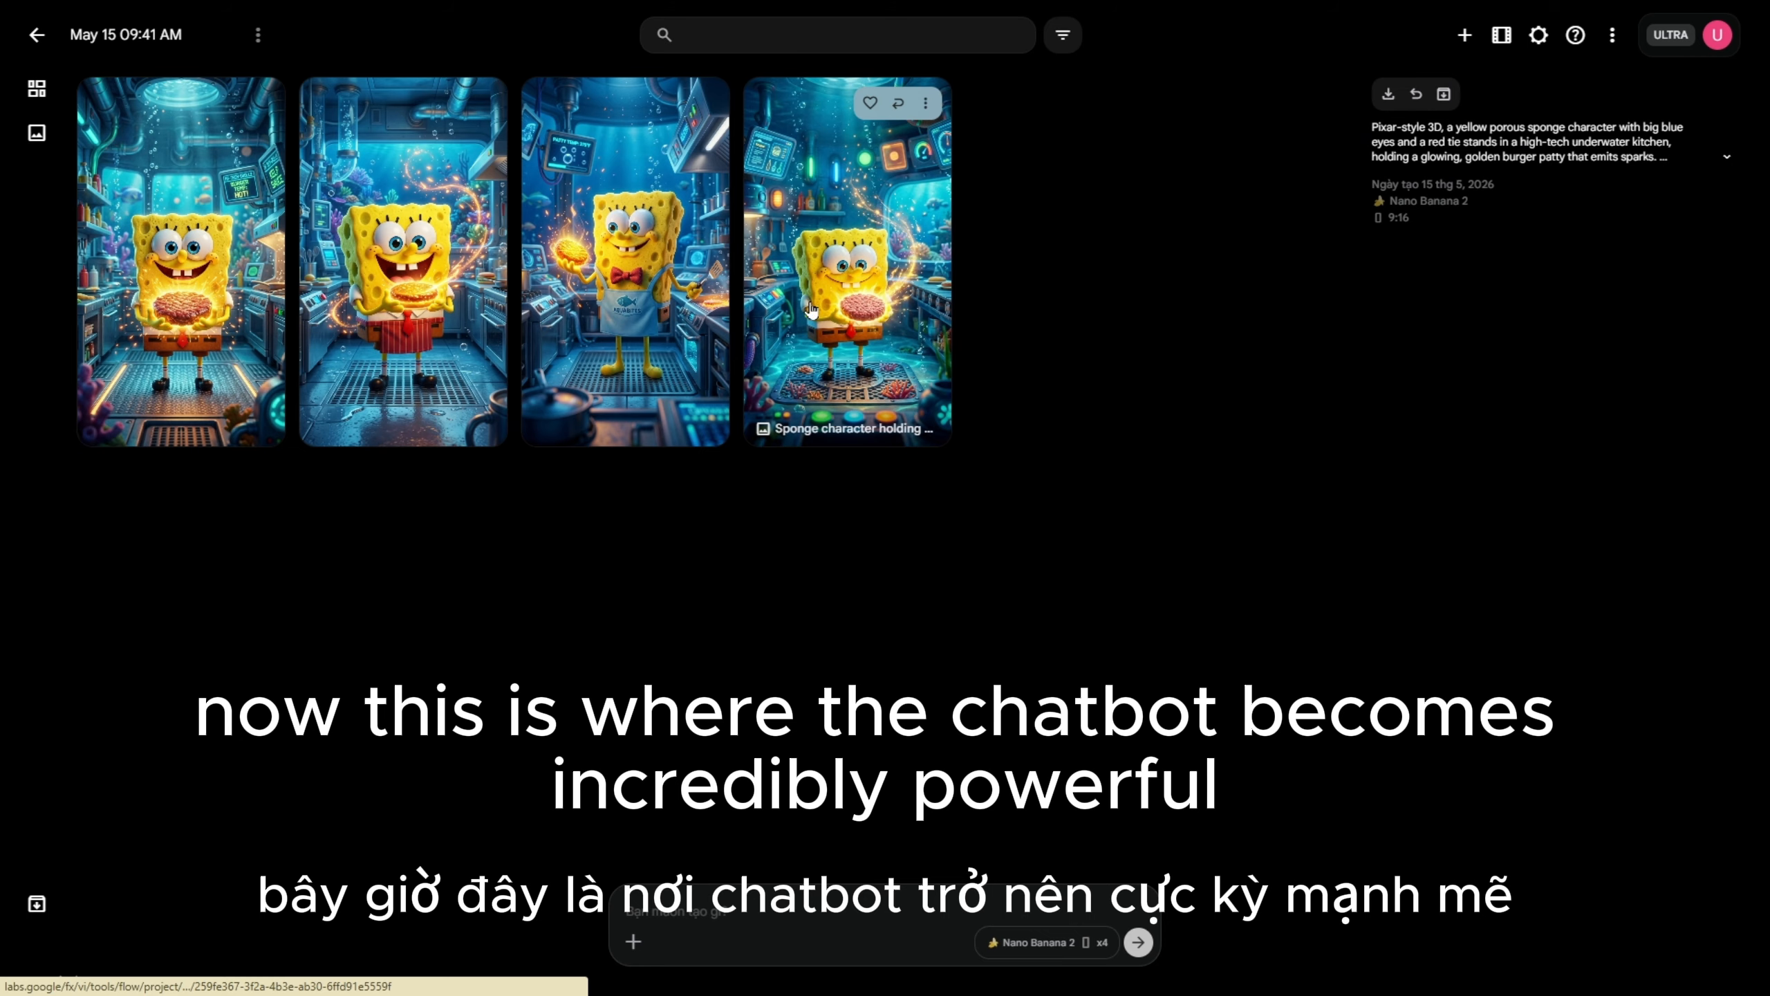
{"action": "left_click", "coordinate": [863, 181]}
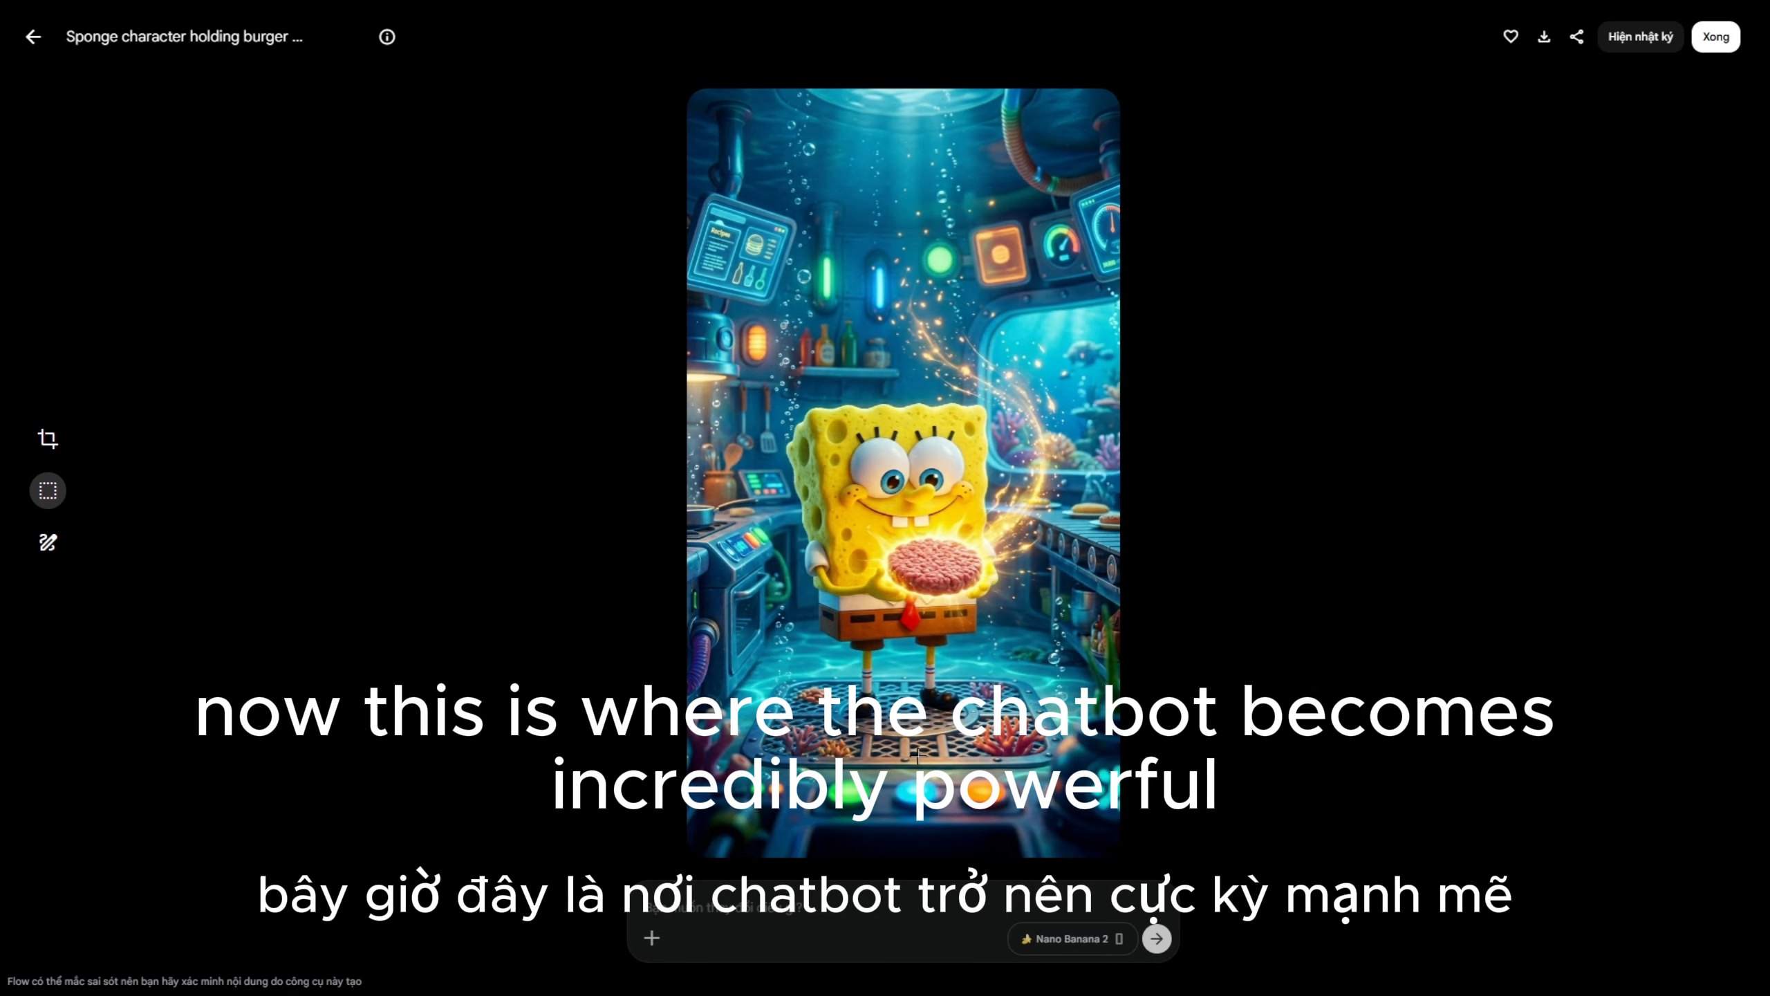
{"action": "key", "text": "alt+Left"}
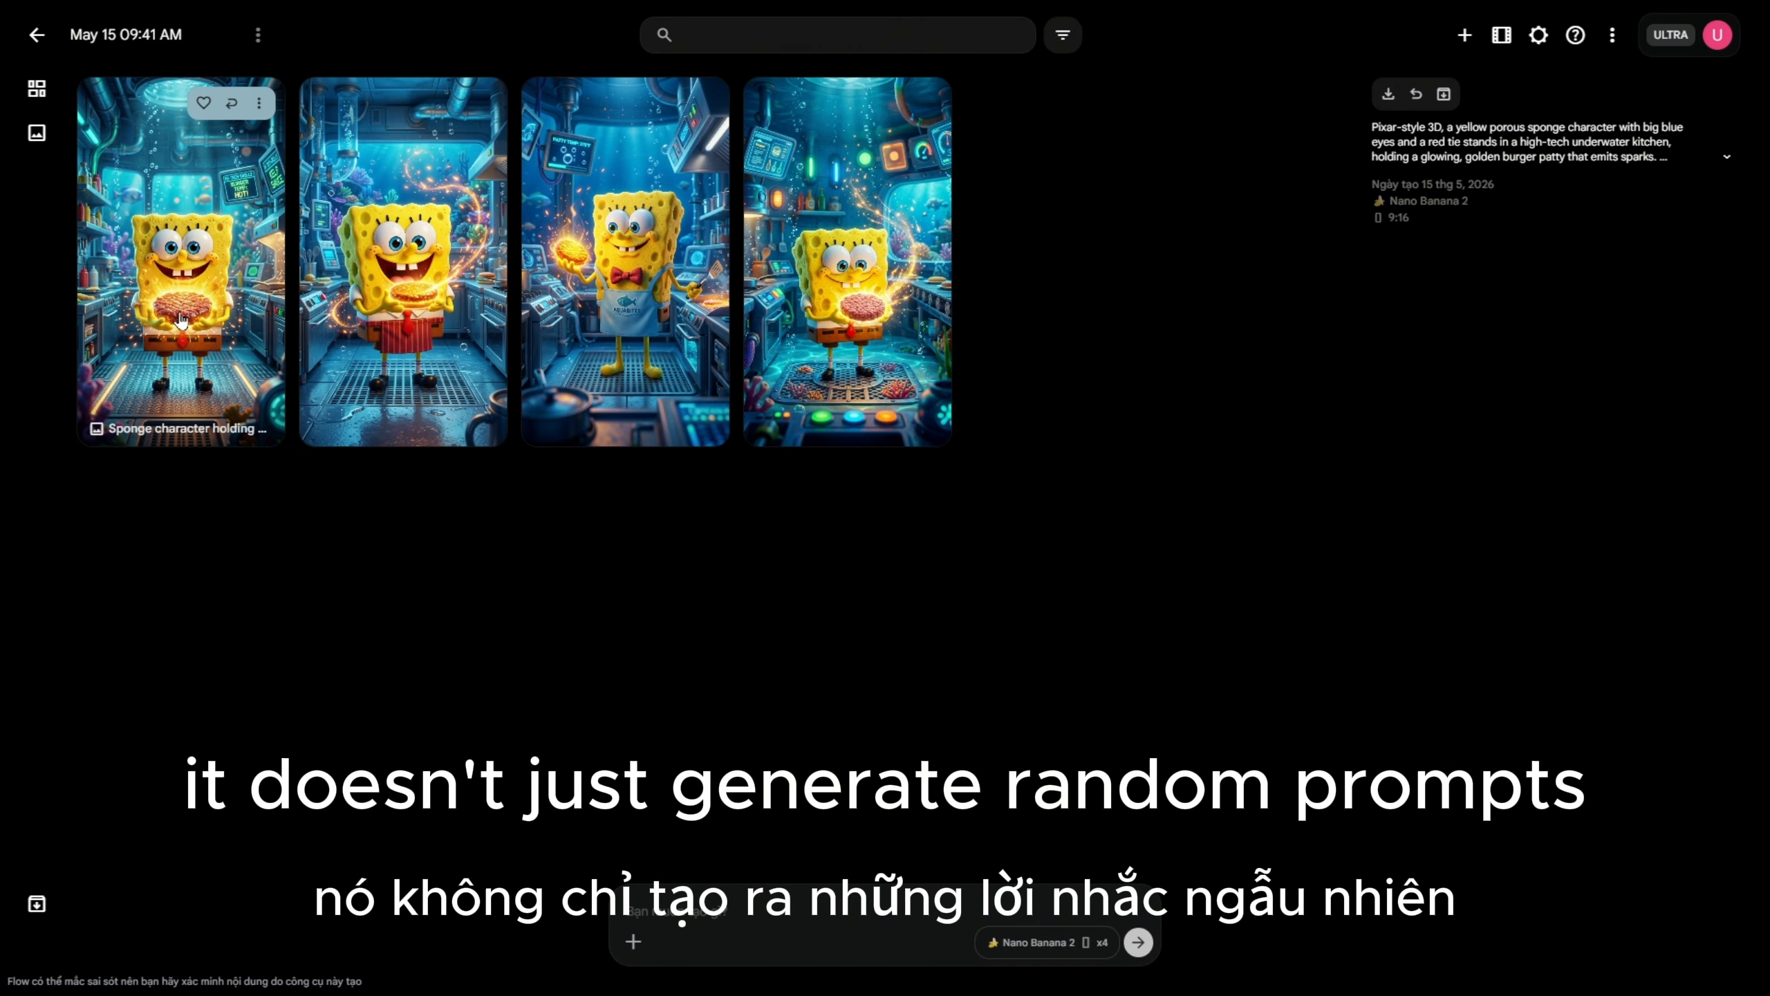
Copy the Scene 2 text-to-image prompt from Gemini and generate images from it in Flow.
{"action": "key", "text": "alt+Tab"}
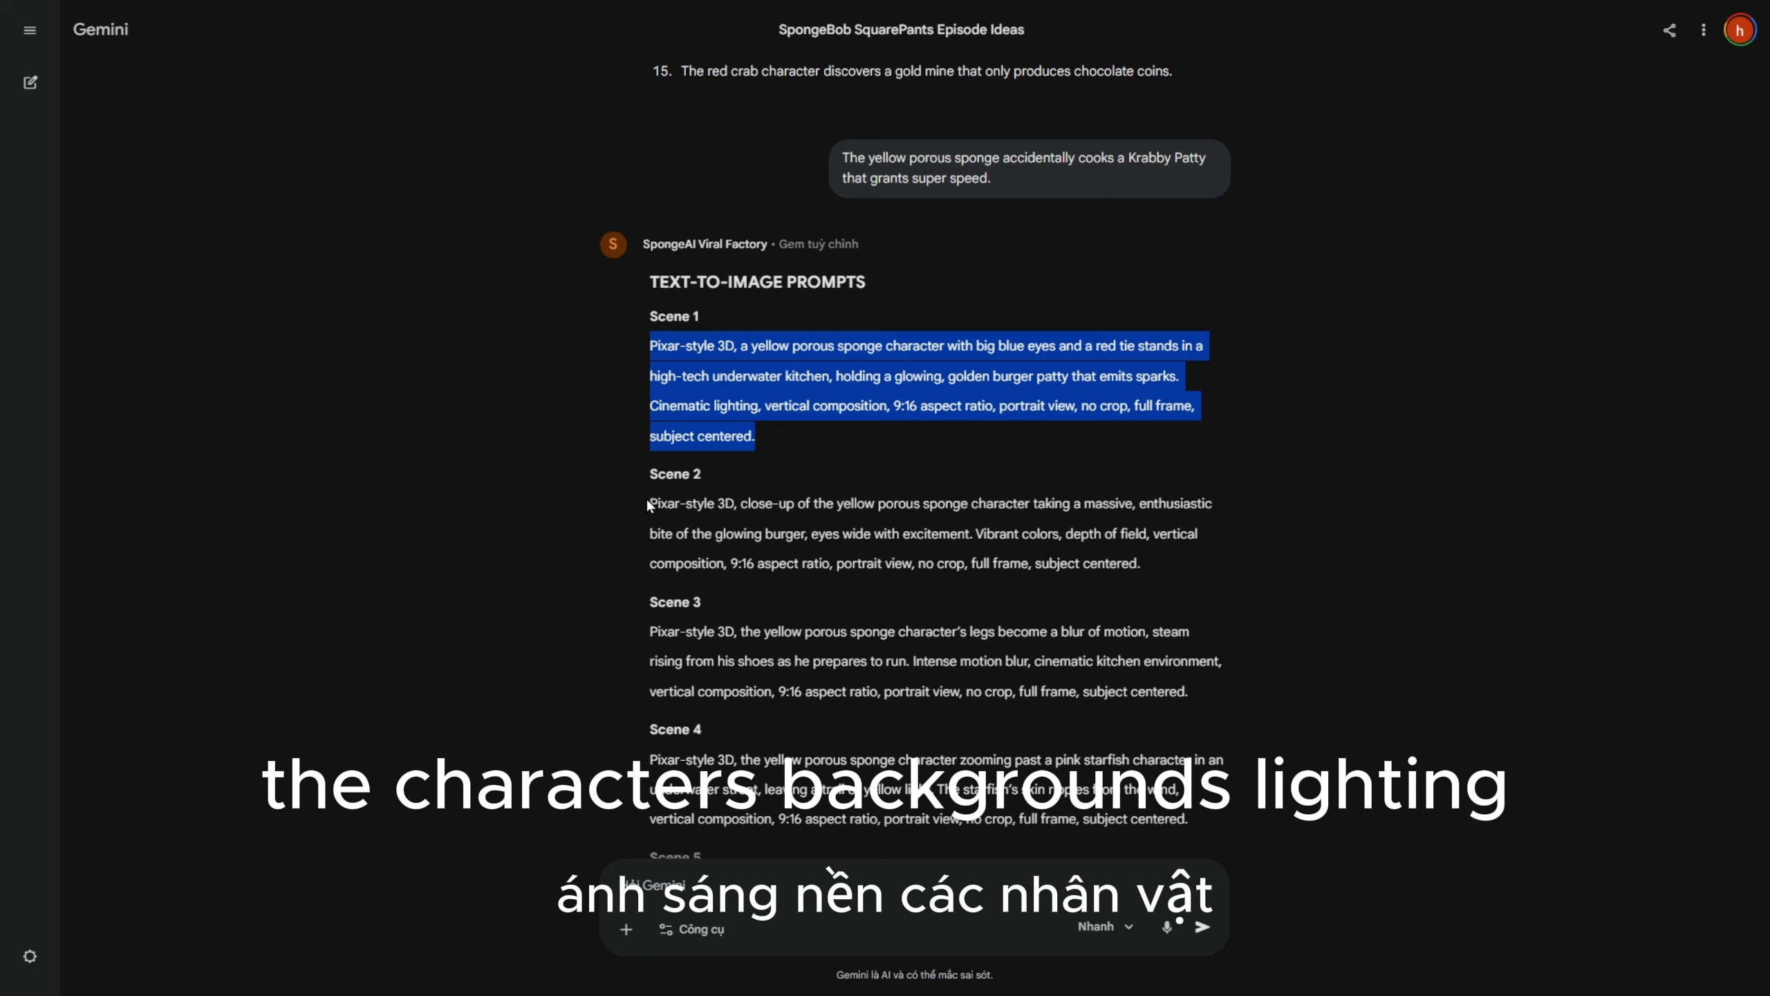
{"action": "left_click_drag", "start_coordinate": [650, 503], "coordinate": [1249, 588]}
{"action": "key", "text": "ctrl+c"}
{"action": "right_click", "coordinate": [969, 531]}
{"action": "left_click", "coordinate": [1055, 547]}
{"action": "key", "text": "alt+Tab"}
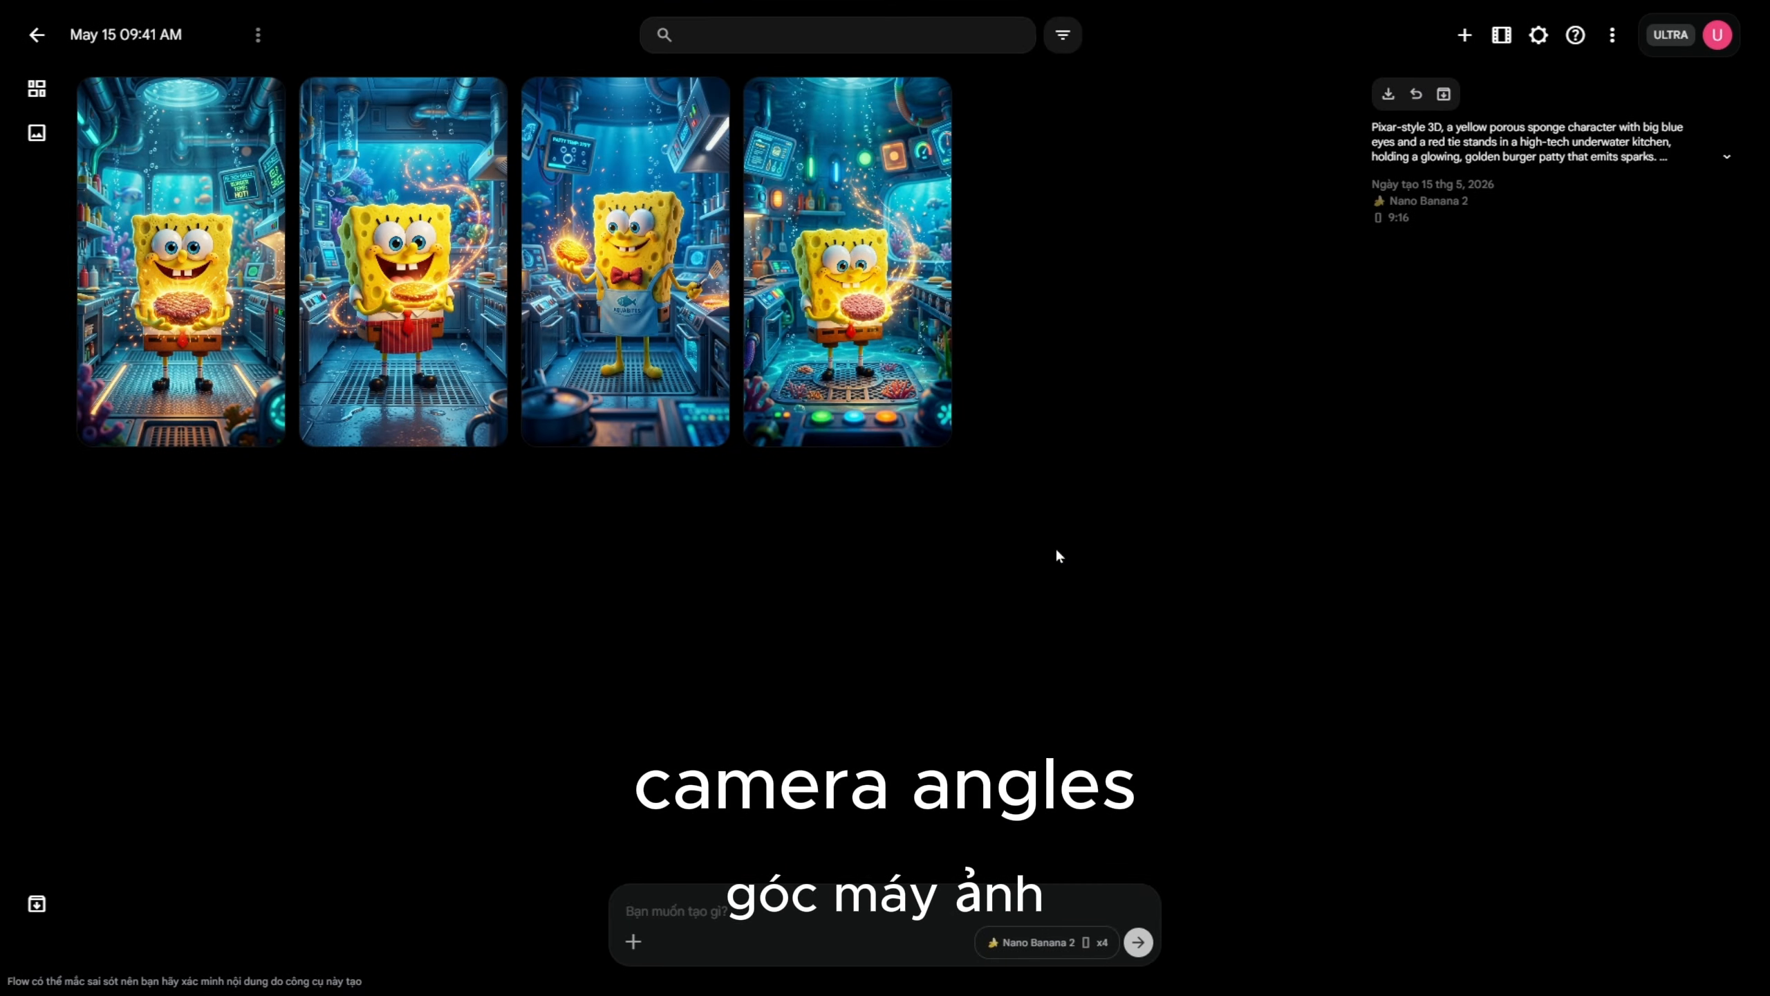
{"action": "key", "text": "ctrl+v"}
{"action": "left_click", "coordinate": [1138, 942]}
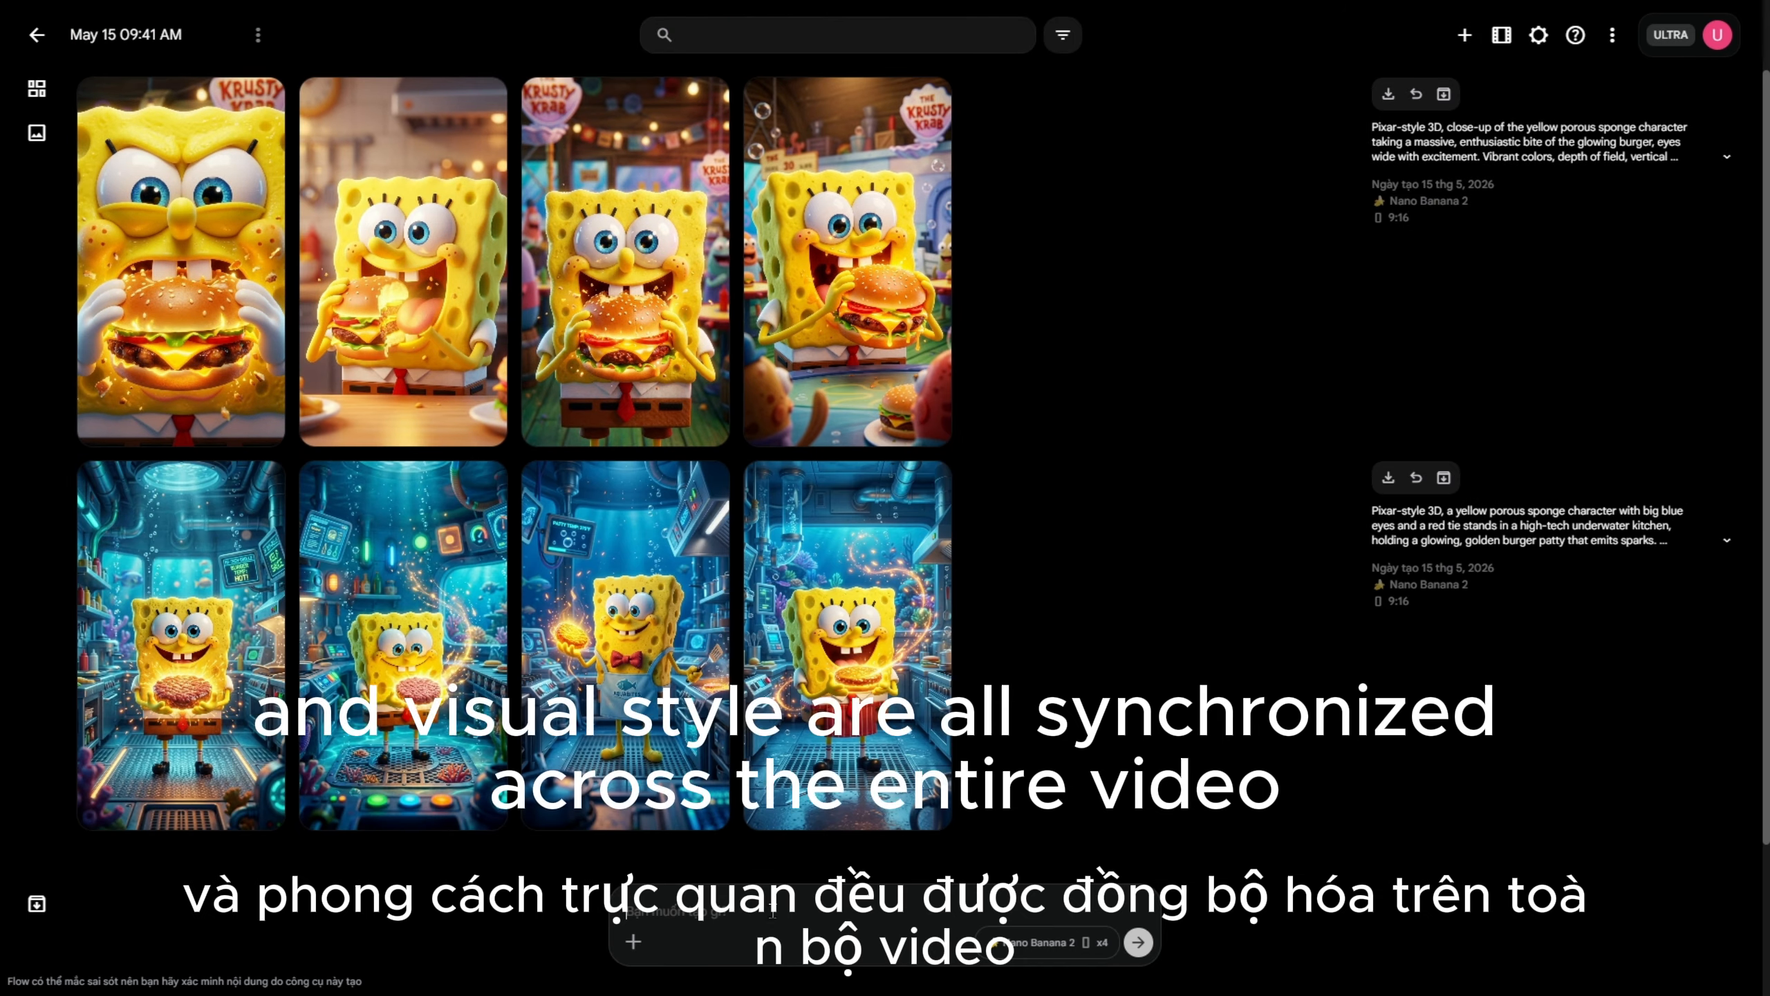
Generate images from the Scene 3 prompt about the sponge's legs becoming a blur of motion.
{"action": "key", "text": "ctrl+v"}
{"action": "left_click", "coordinate": [1140, 940]}
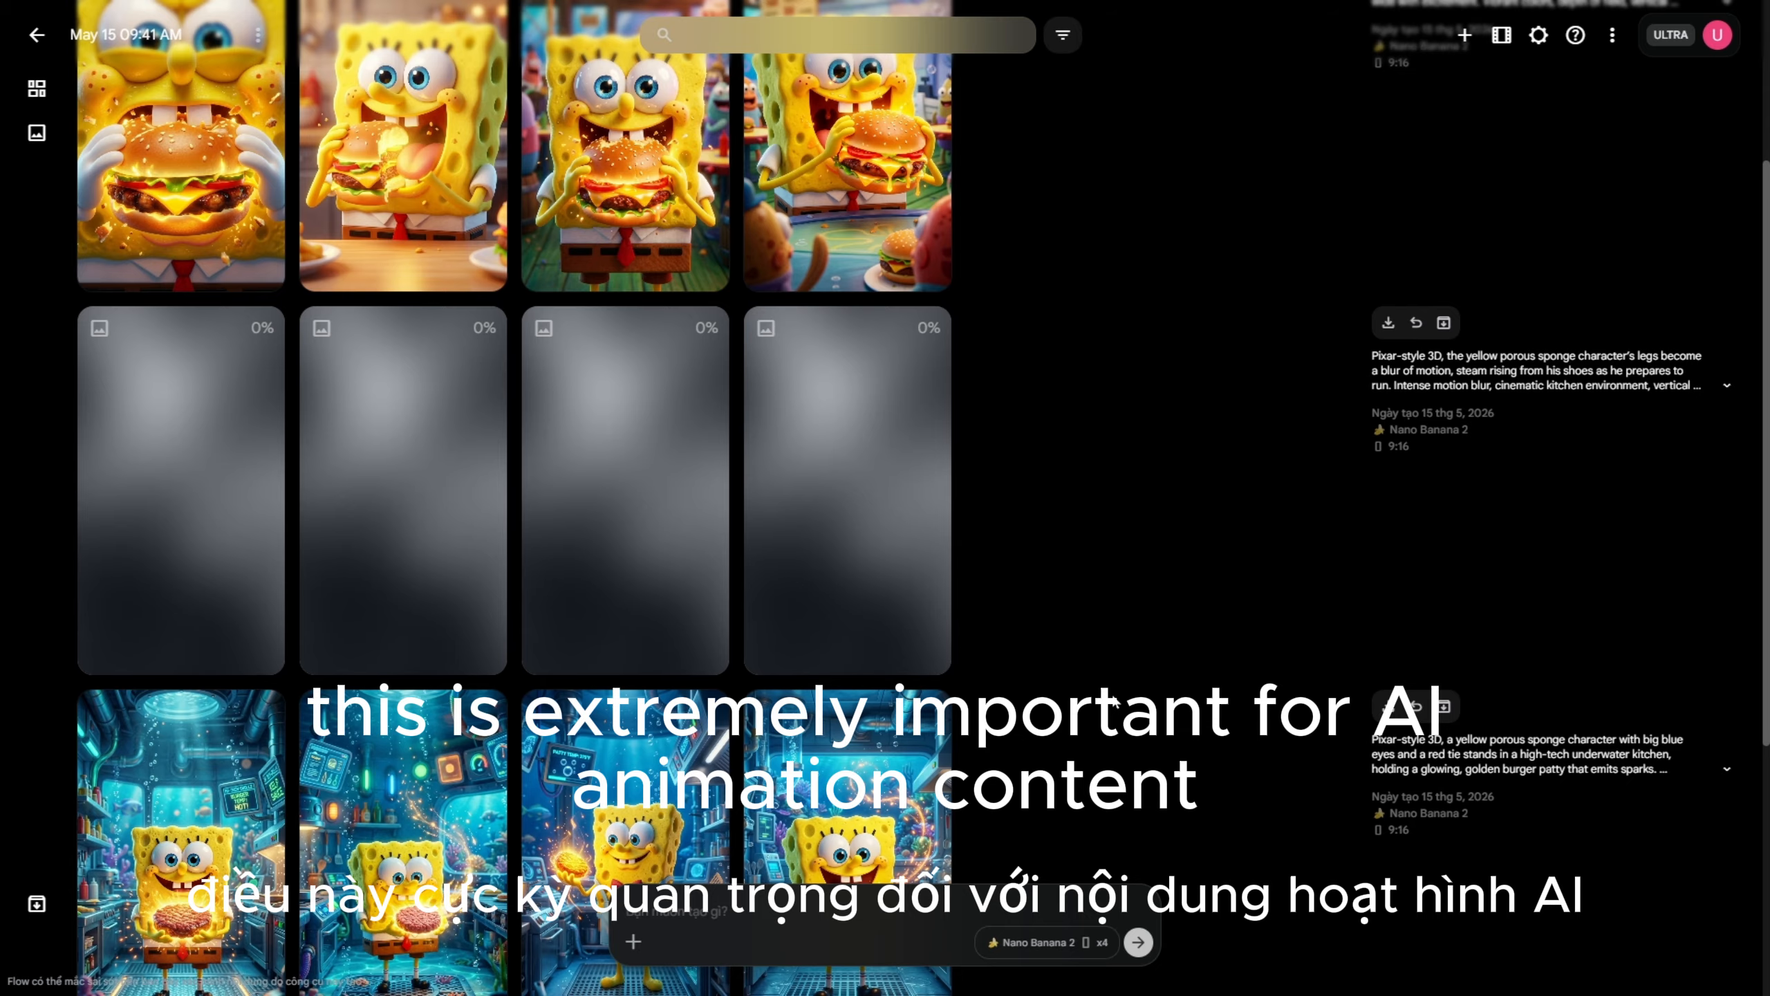
{"action": "key", "text": "alt+Tab"}
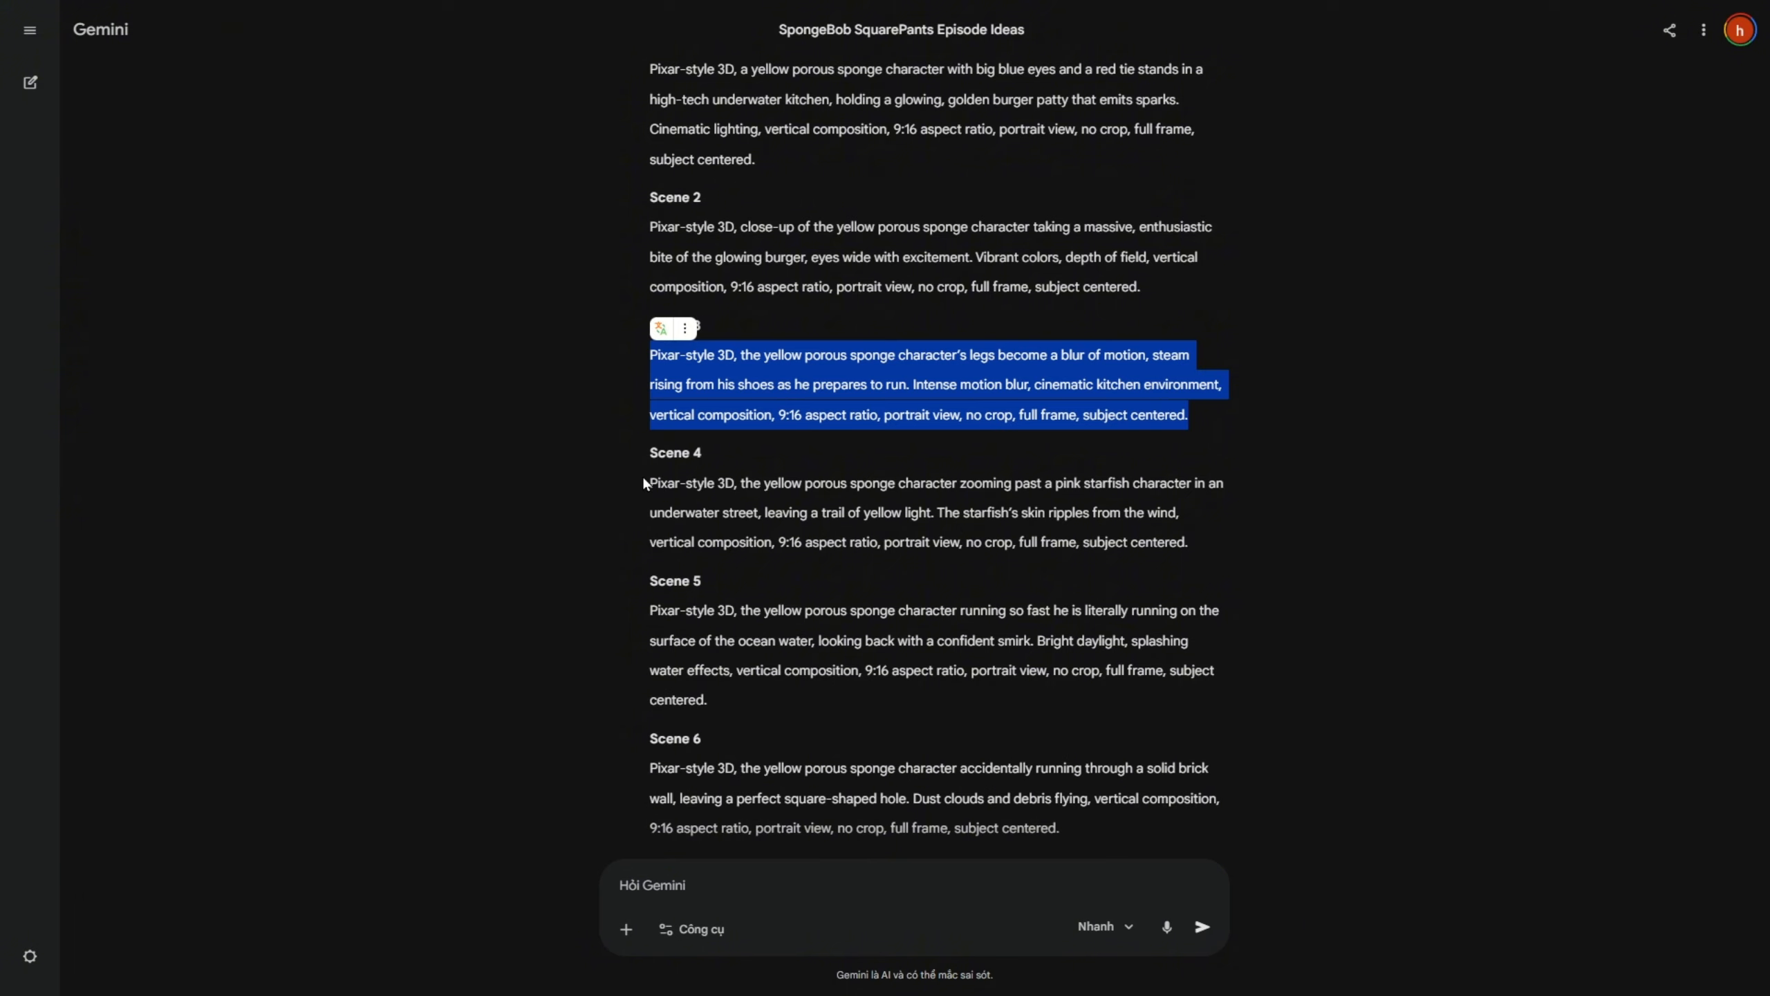
{"action": "key", "text": "alt+Tab"}
Download the fourth Scene 1 image at 1K and save it in Downloads with the file name 1.
{"action": "scroll", "coordinate": [704, 592], "scroll_direction": "down", "scroll_amount": 6}
{"action": "left_click", "coordinate": [926, 411]}
{"action": "mouse_move", "coordinate": [945, 568]}
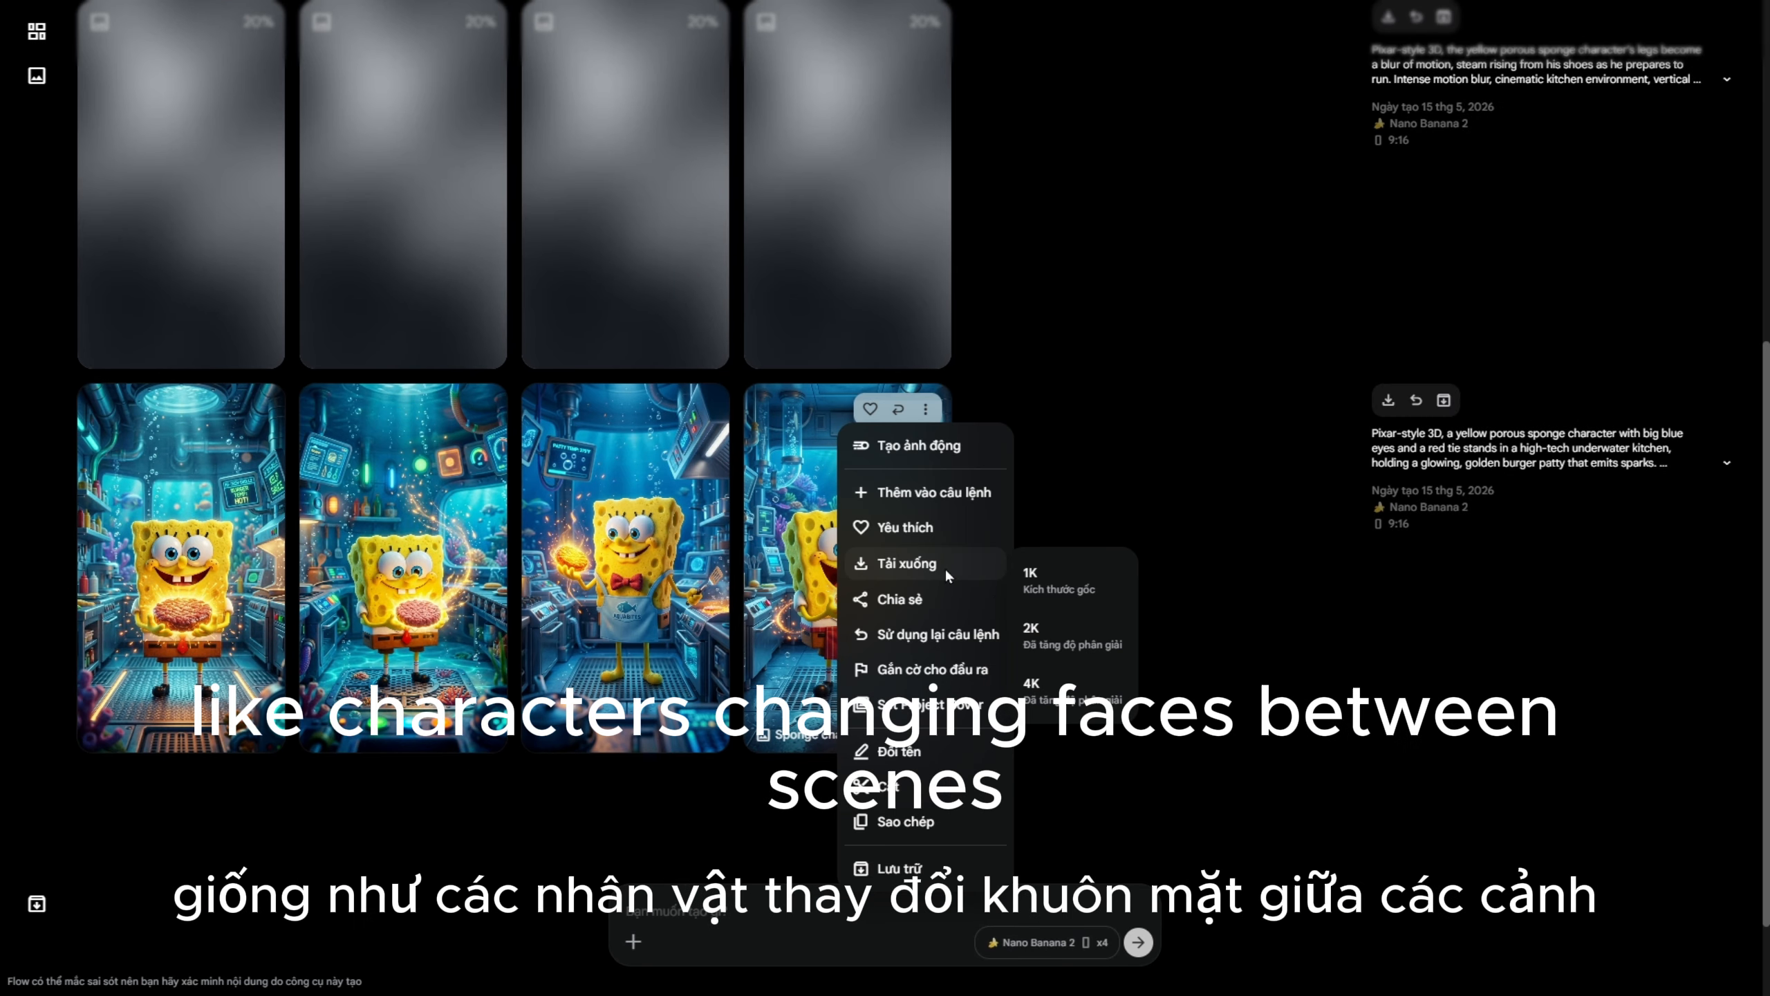
{"action": "left_click", "coordinate": [1061, 583]}
{"action": "type", "text": "1"}
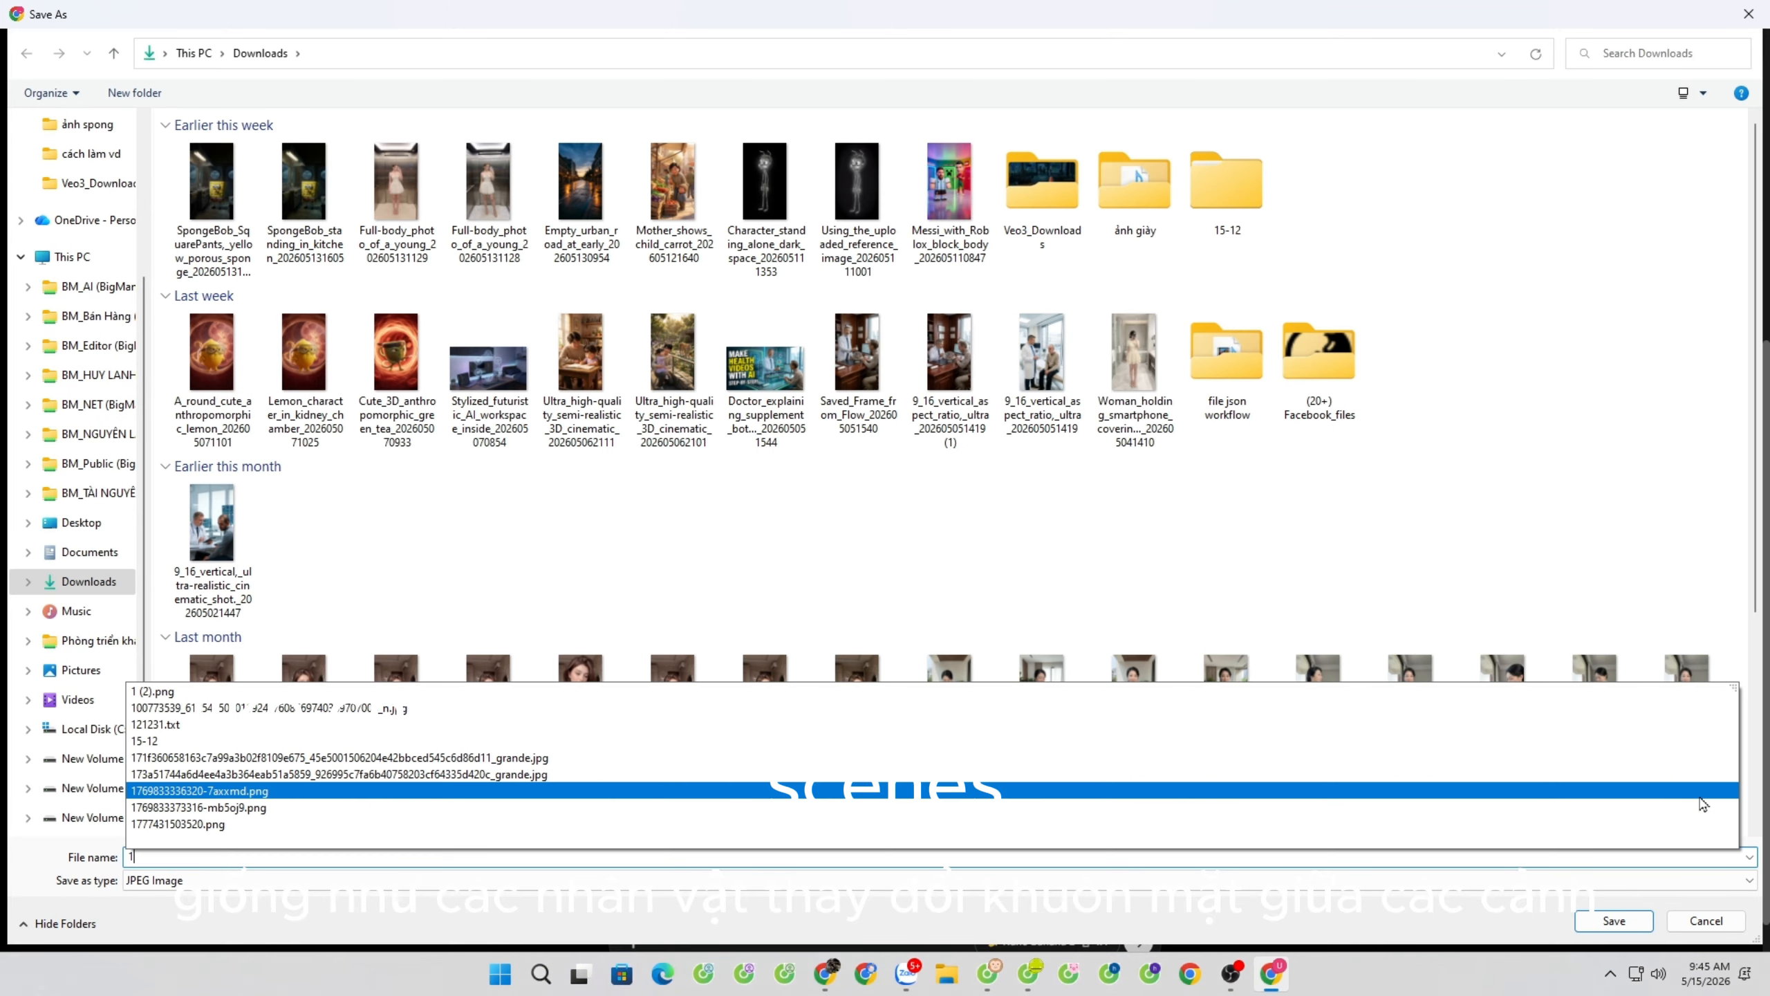
{"action": "left_click", "coordinate": [1623, 921]}
Download the fourth Scene 2 image at 1K and save it with the file name 2.
{"action": "scroll", "coordinate": [872, 418], "scroll_direction": "up", "scroll_amount": 5}
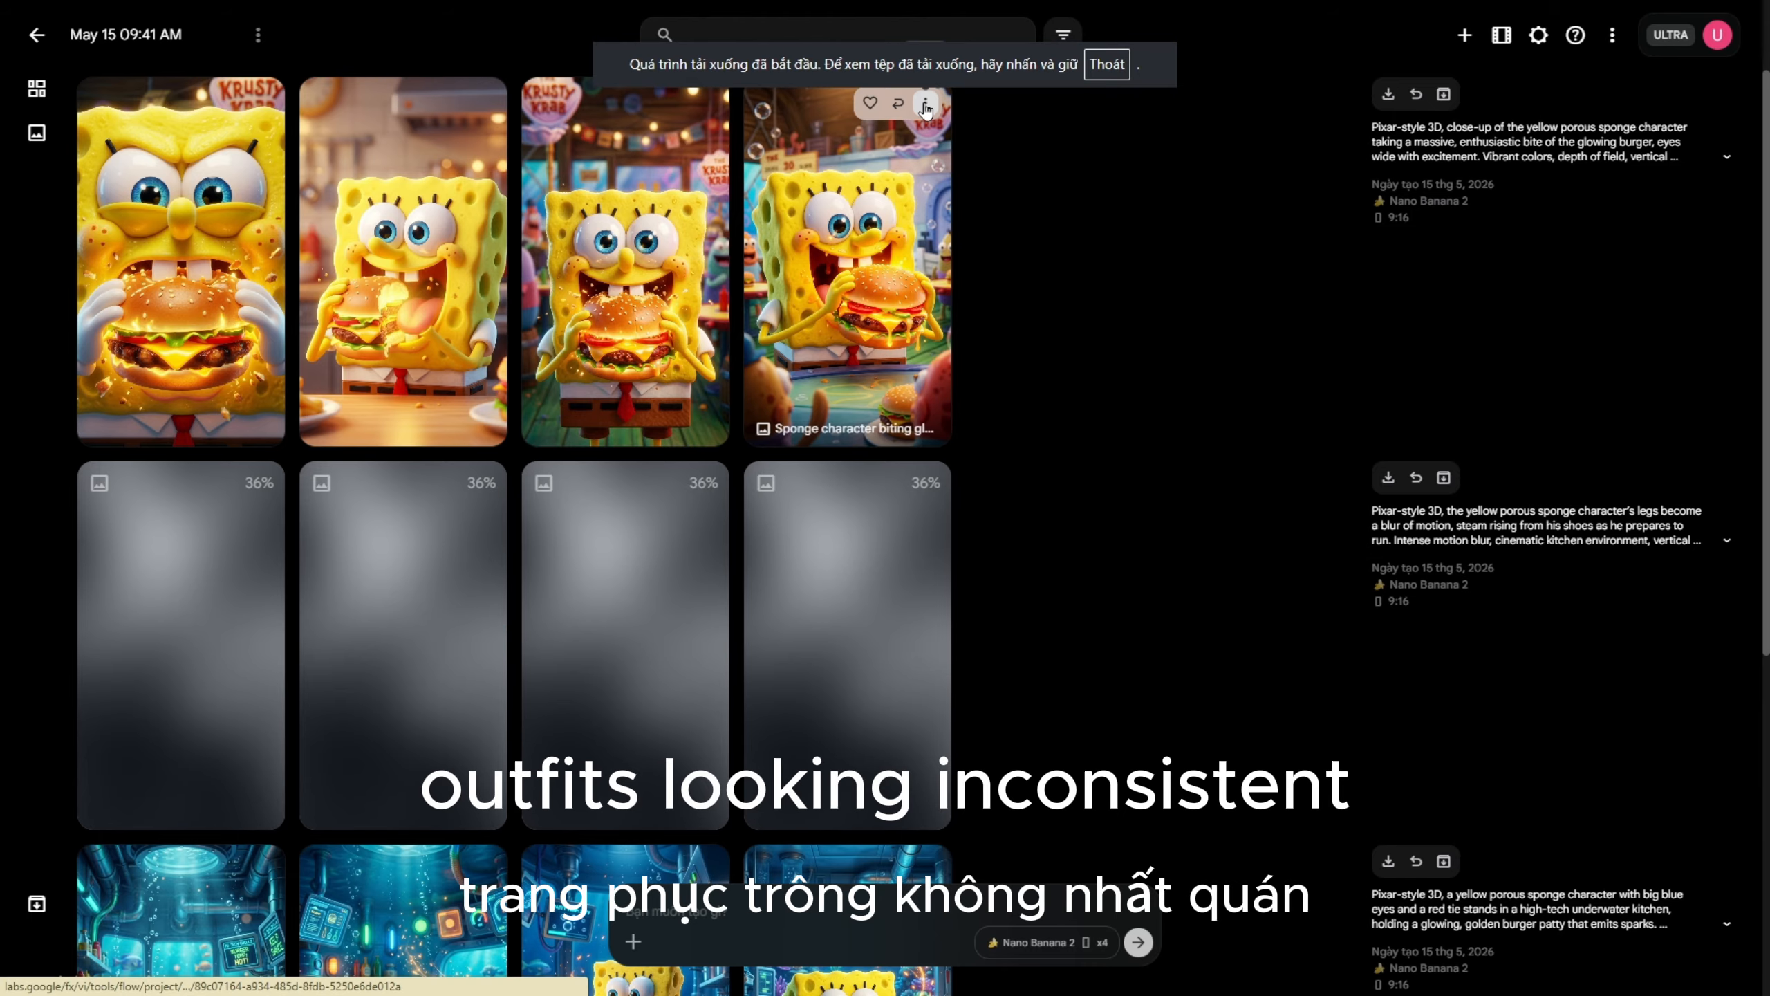
{"action": "left_click", "coordinate": [932, 97]}
{"action": "mouse_move", "coordinate": [899, 253]}
{"action": "left_click", "coordinate": [1046, 268]}
{"action": "type", "text": "2"}
{"action": "left_click", "coordinate": [1615, 921]}
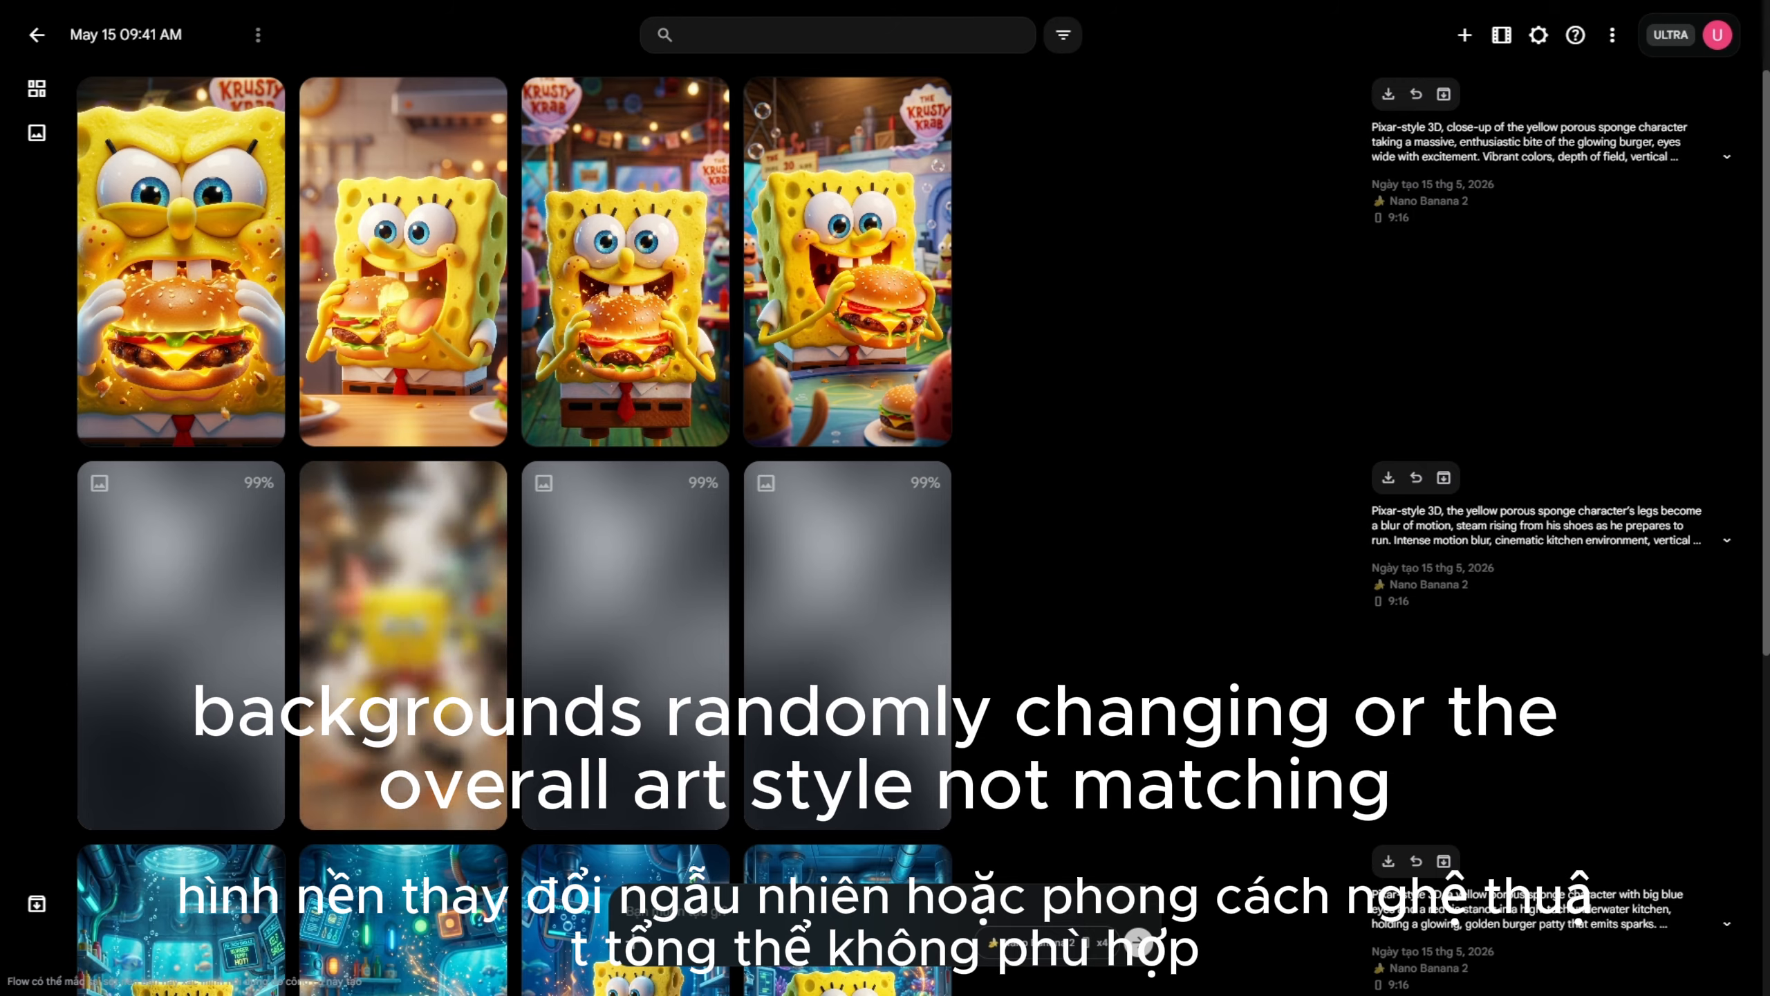
Generate images from the Scene 9 purple smoke prompt and the Scene 10 giant sneaker prompt.
{"action": "key", "text": "alt+Tab"}
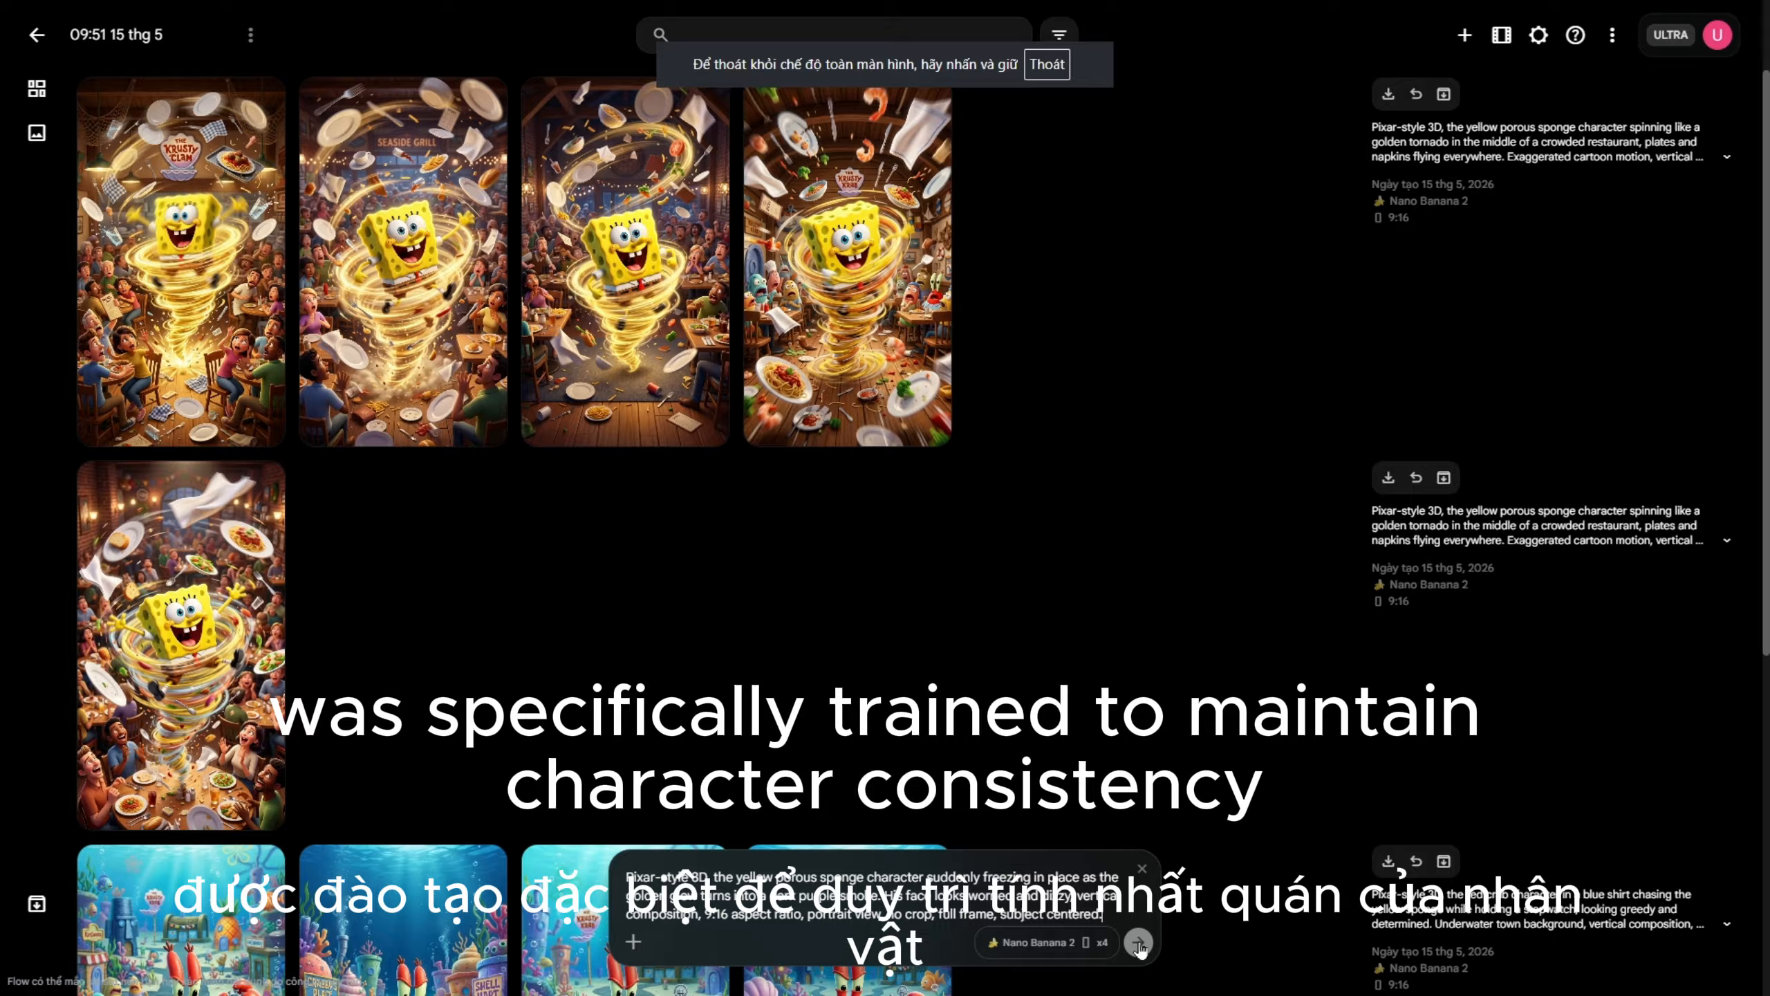
{"action": "left_click", "coordinate": [1139, 944]}
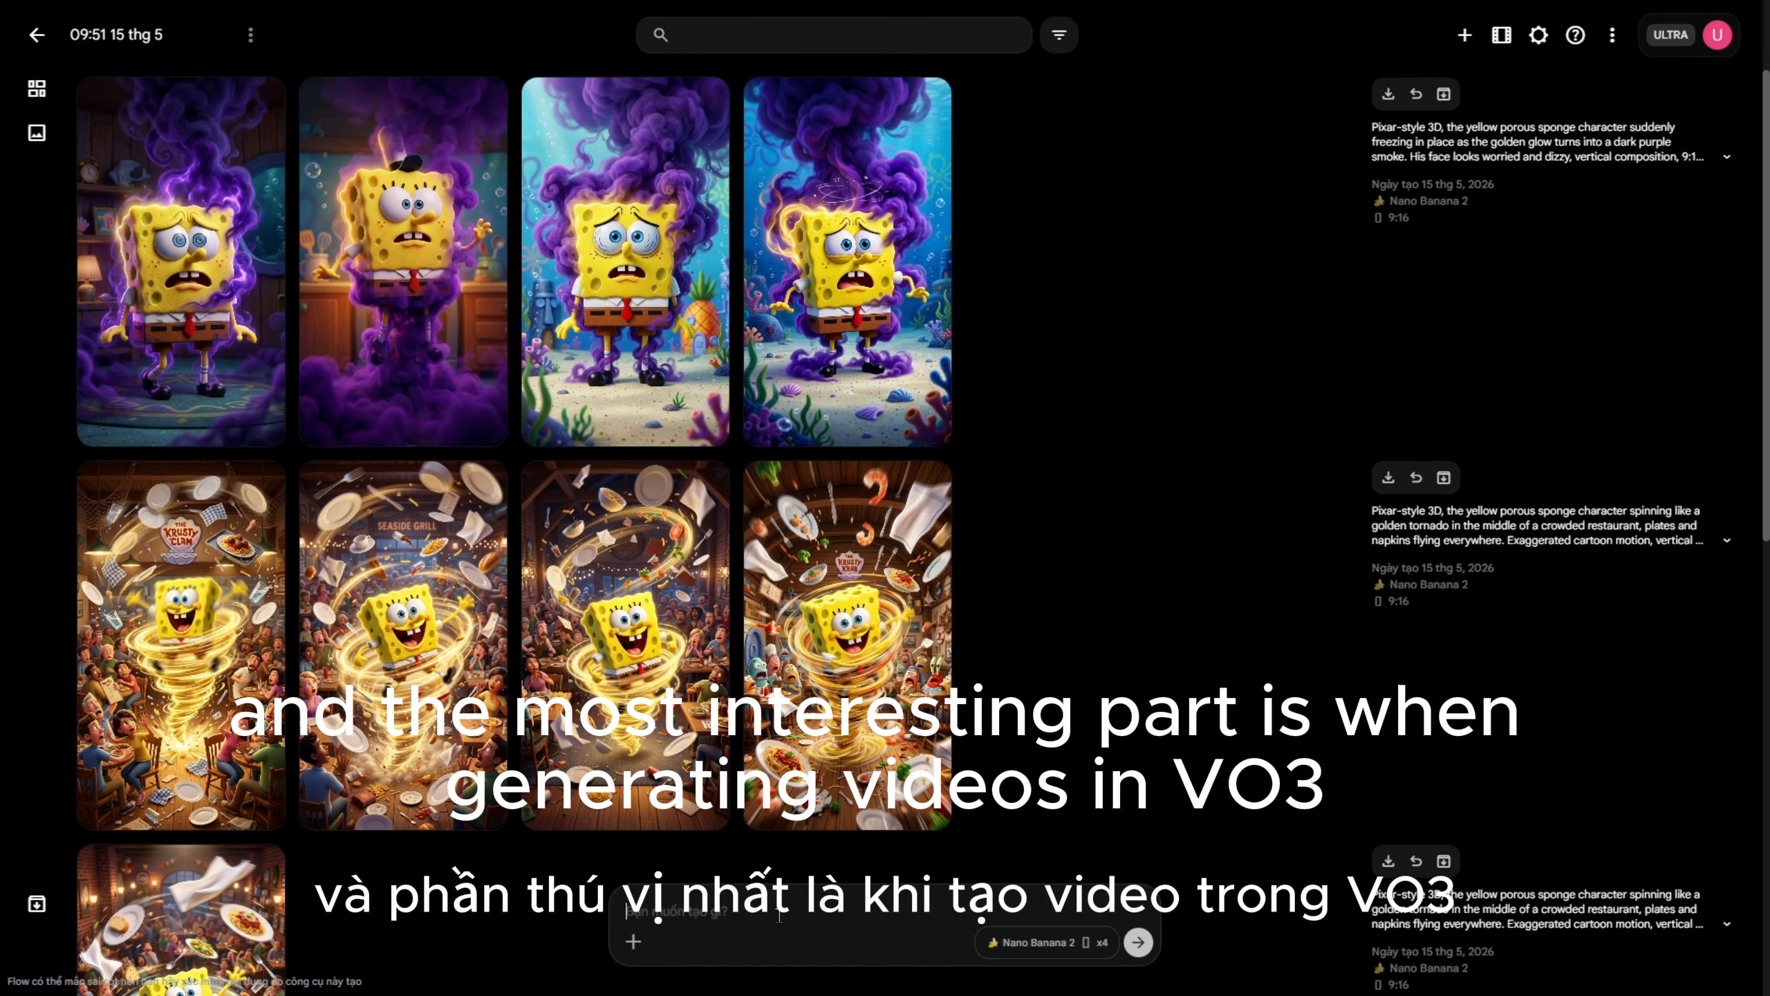
{"action": "type", "text": "Pixar-style 3D, the yellow porous sponge character has shrunk to the size of a bean, standing inside a giant sneaker while looking up in terror. High-angle cinematic shot, vertical composition, 9:16 aspect ratio, portrait view, no crop, full frame, subject centered."}
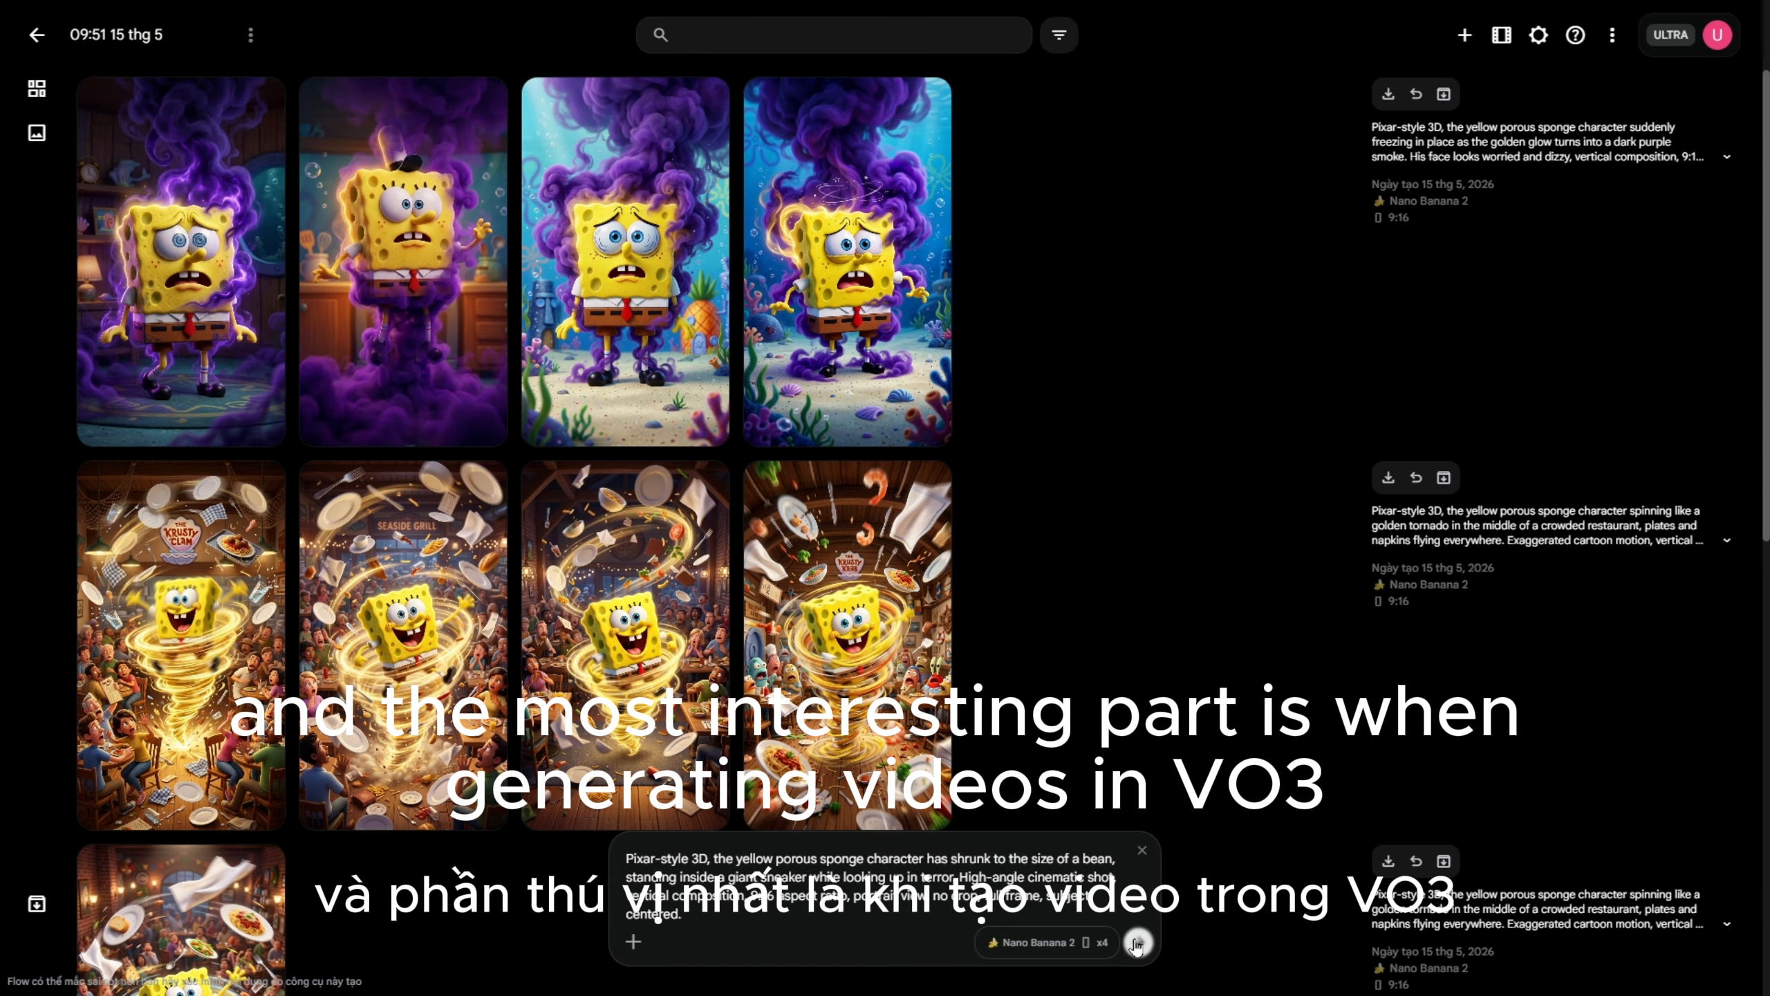
{"action": "left_click", "coordinate": [1138, 942]}
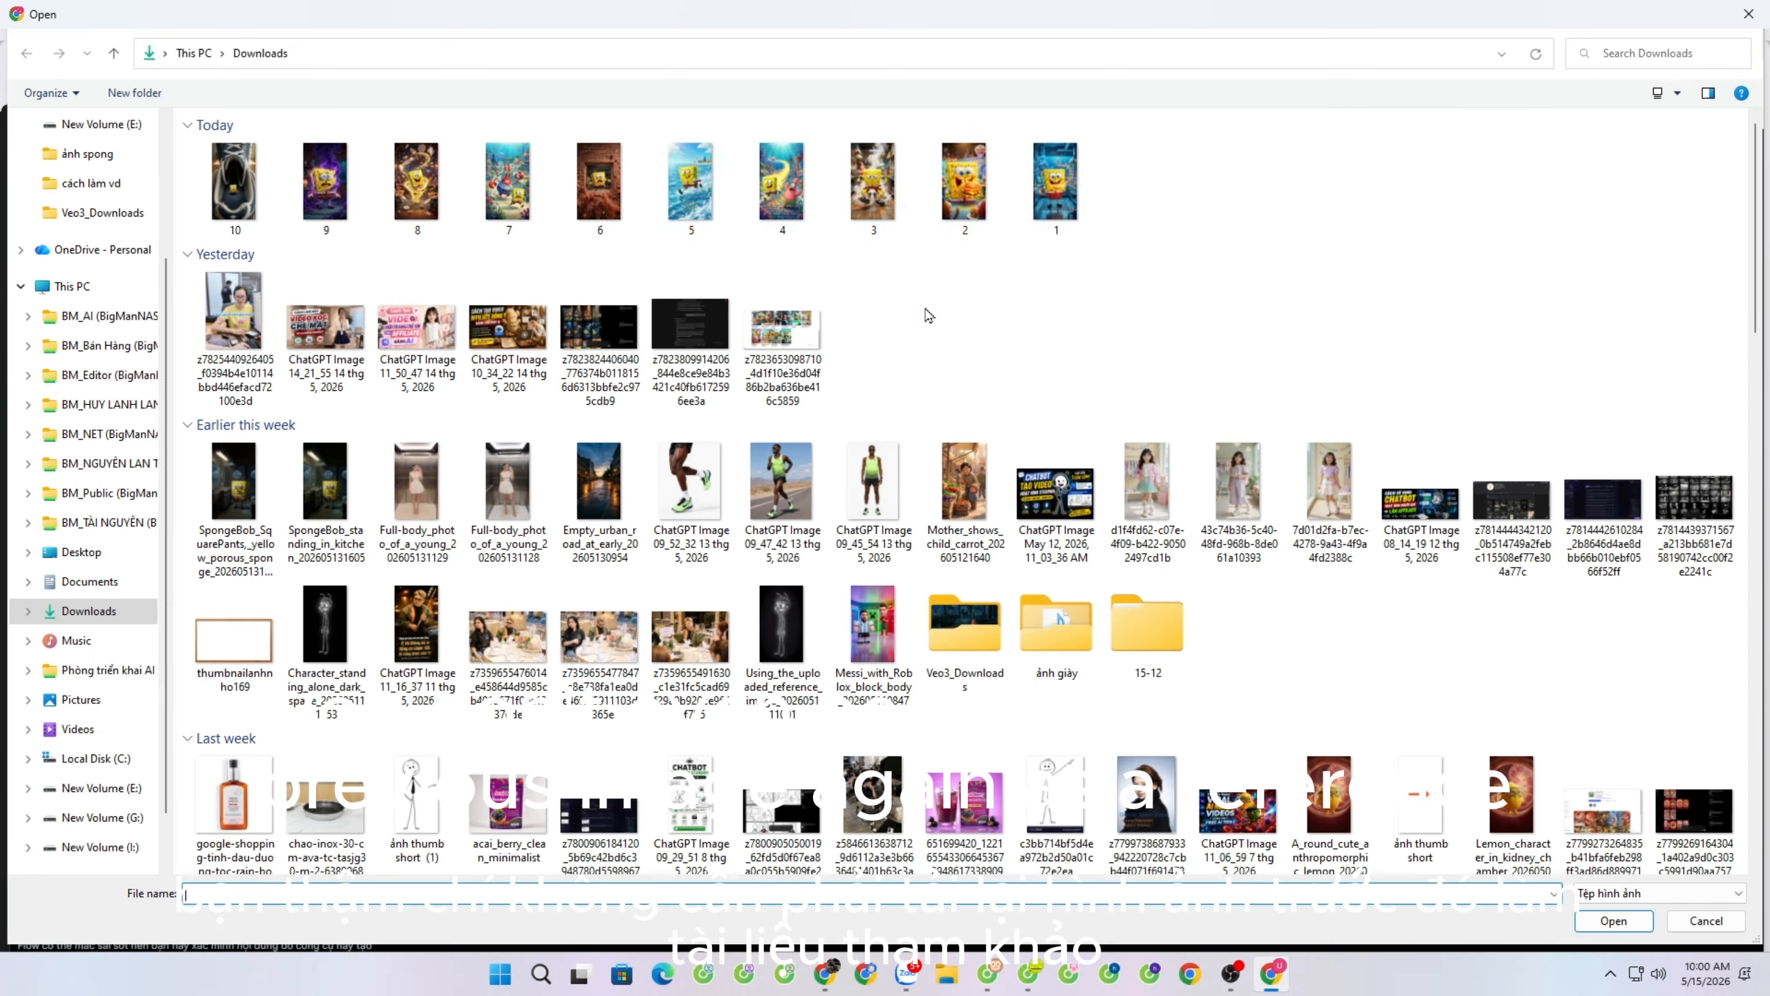
Upload the saved scene images 1 to 10 from Downloads to the Flow project.
{"action": "left_click_drag", "start_coordinate": [1143, 245], "coordinate": [928, 210]}
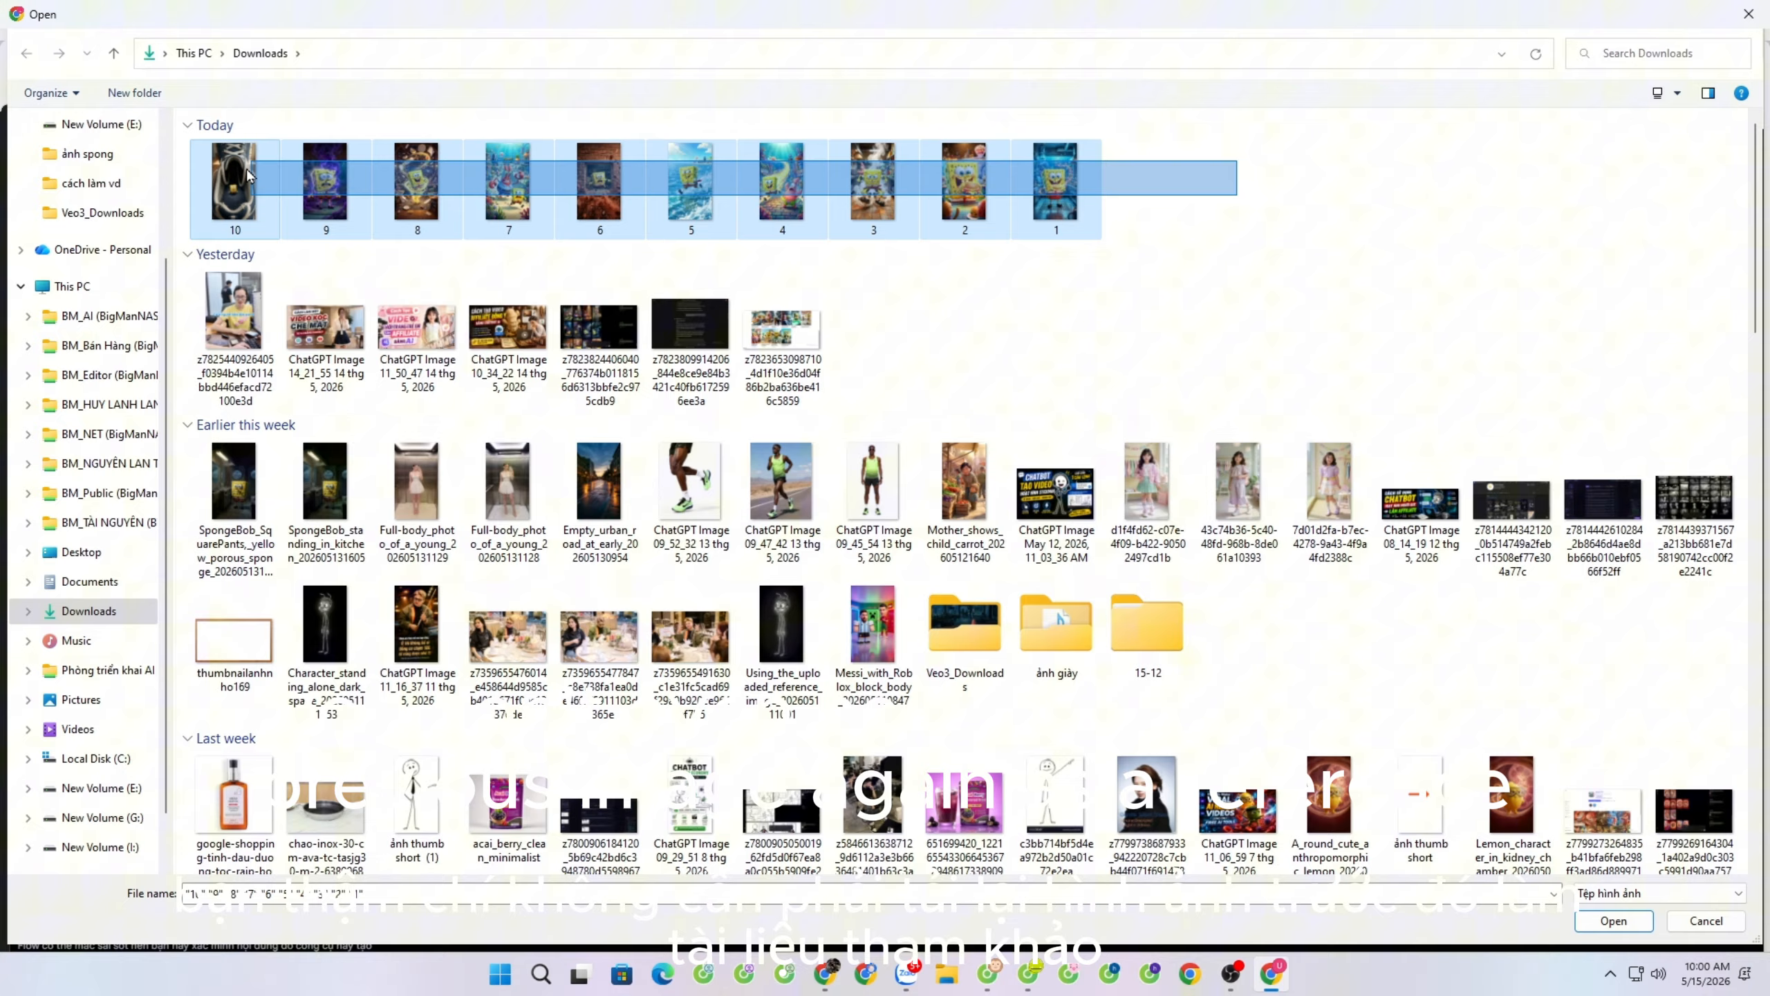
{"action": "left_click", "coordinate": [1612, 920]}
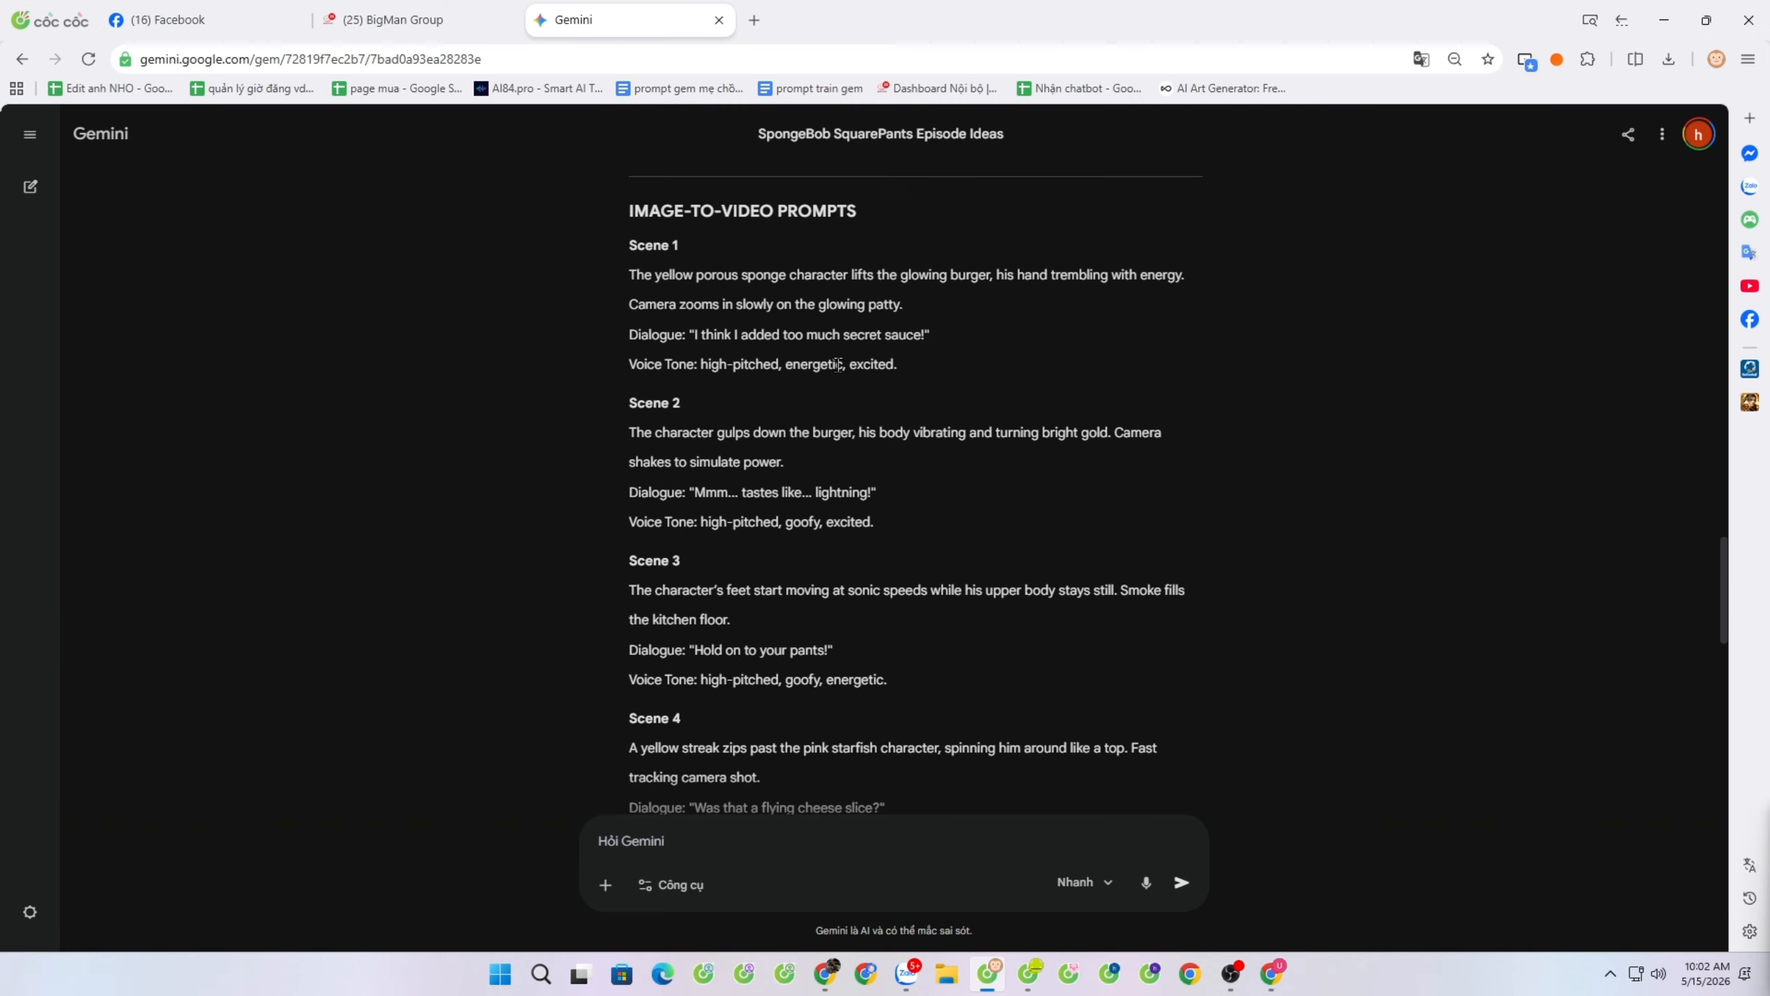
Copy the Scene 1 image-to-video prompt from Gemini into the prompt field of the Flow project.
{"action": "left_click_drag", "start_coordinate": [626, 274], "coordinate": [1137, 363]}
{"action": "key", "text": "ctrl+c"}
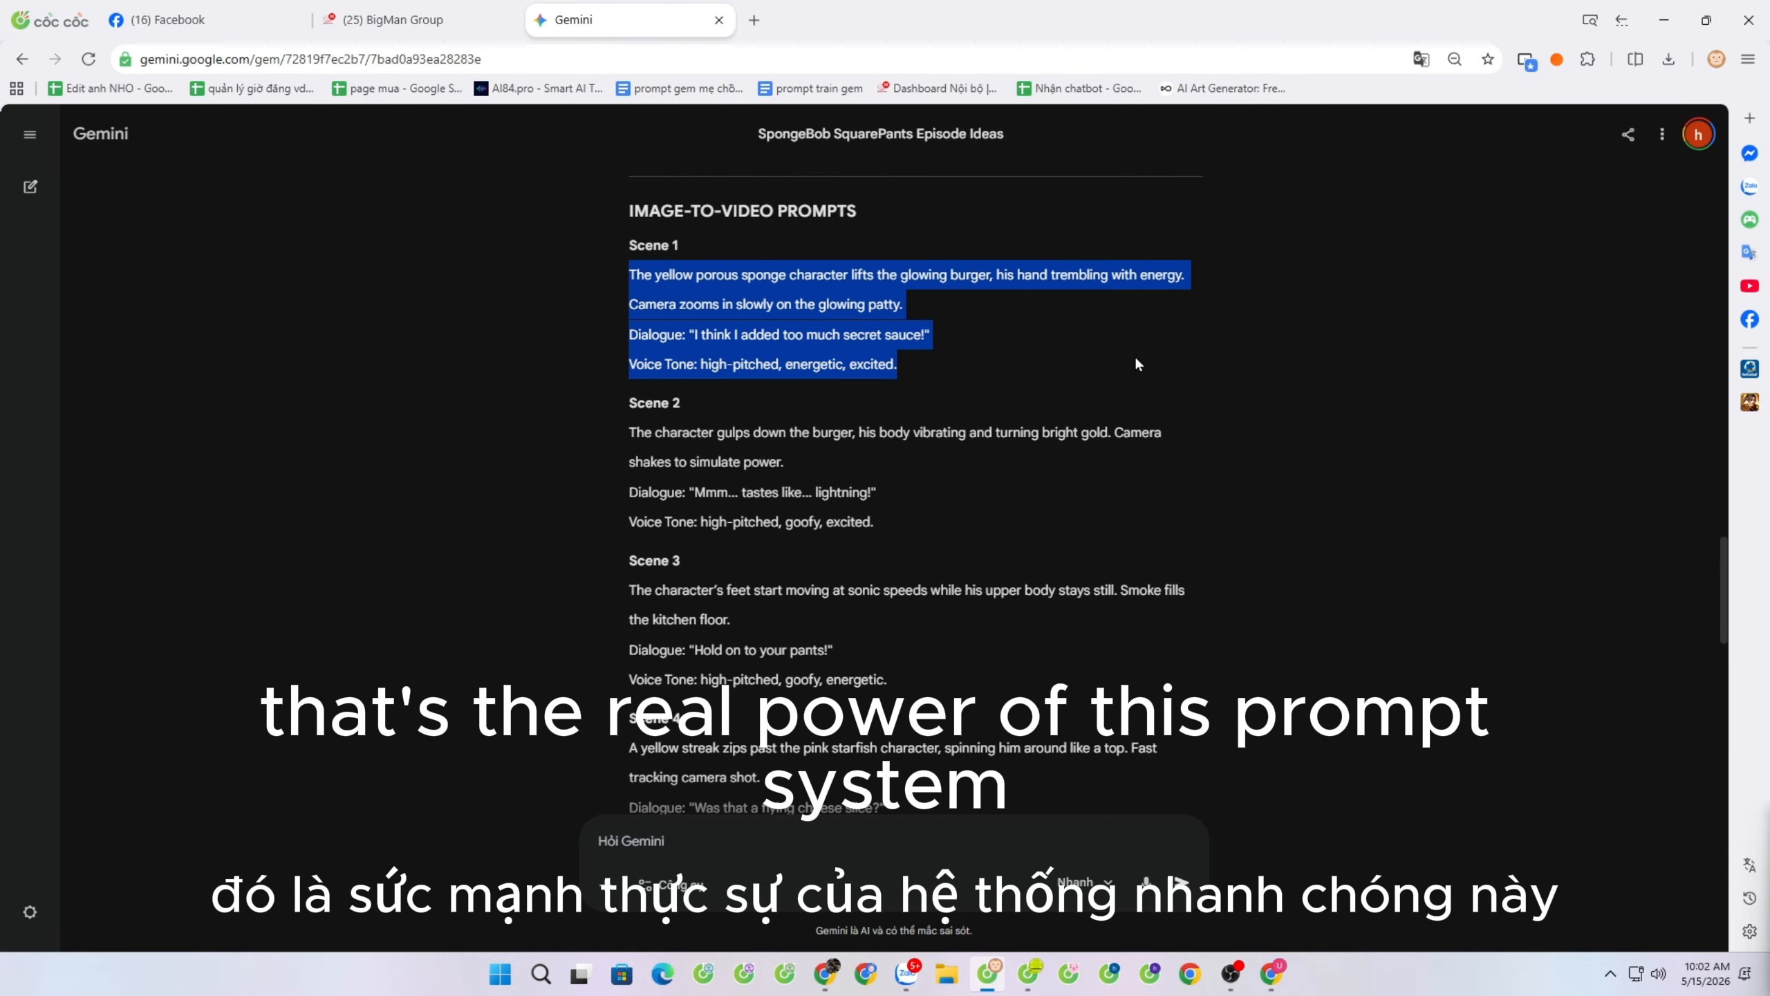
{"action": "right_click", "coordinate": [778, 301]}
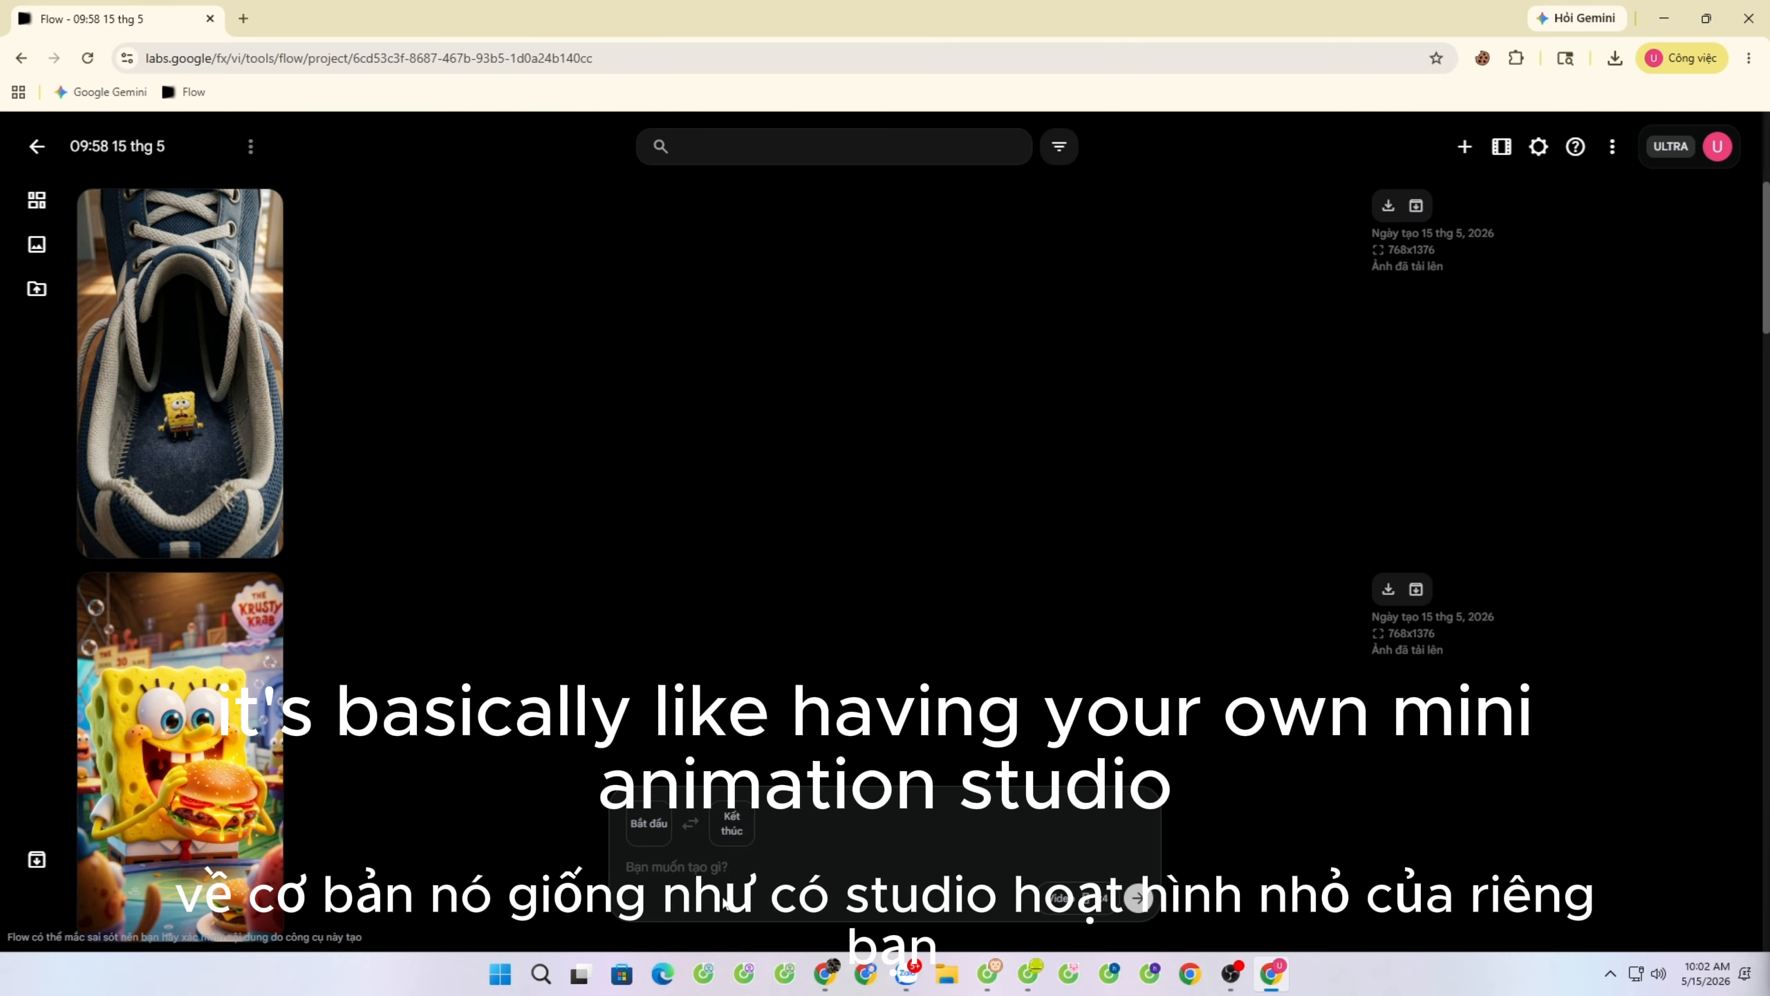
{"action": "left_click", "coordinate": [739, 880]}
{"action": "key", "text": "ctrl+v"}
Generate 8-second 9:16 videos with Veo 3.1 - Fast from the Scene 1 prompt, using 1.jpeg as start frame, and preview one.
{"action": "left_click", "coordinate": [648, 767]}
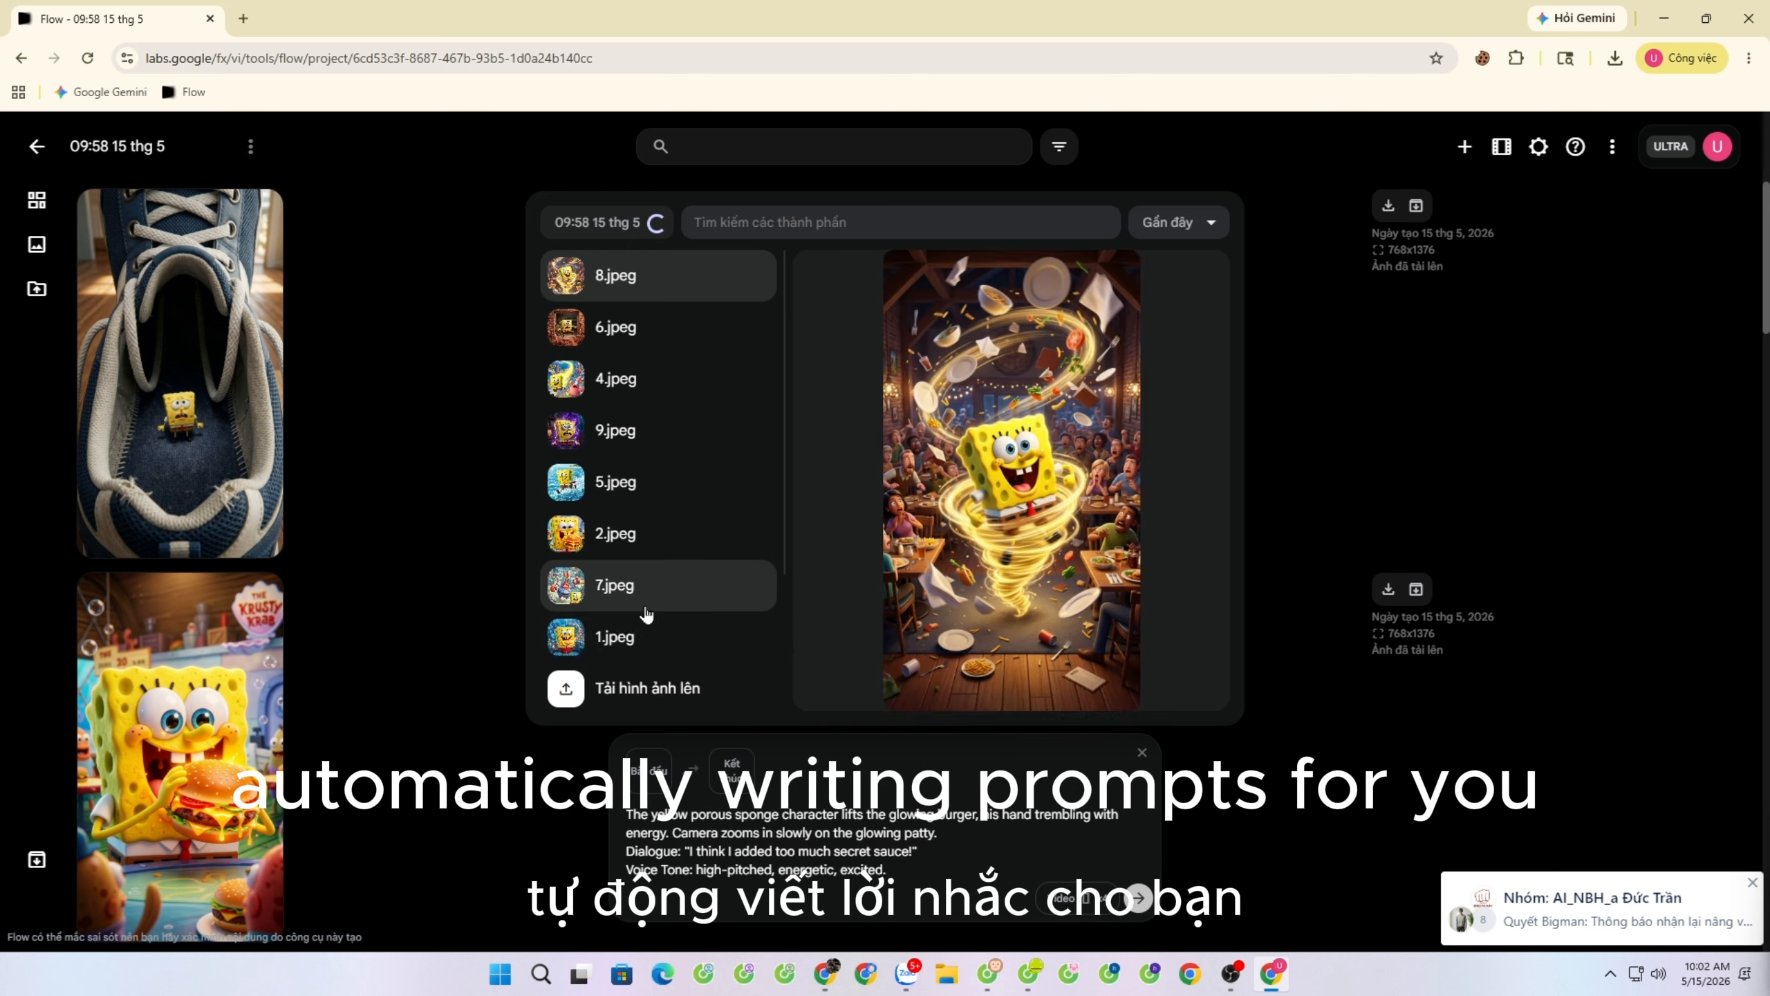
{"action": "left_click", "coordinate": [634, 584]}
{"action": "left_click", "coordinate": [1076, 900]}
{"action": "left_click", "coordinate": [906, 750]}
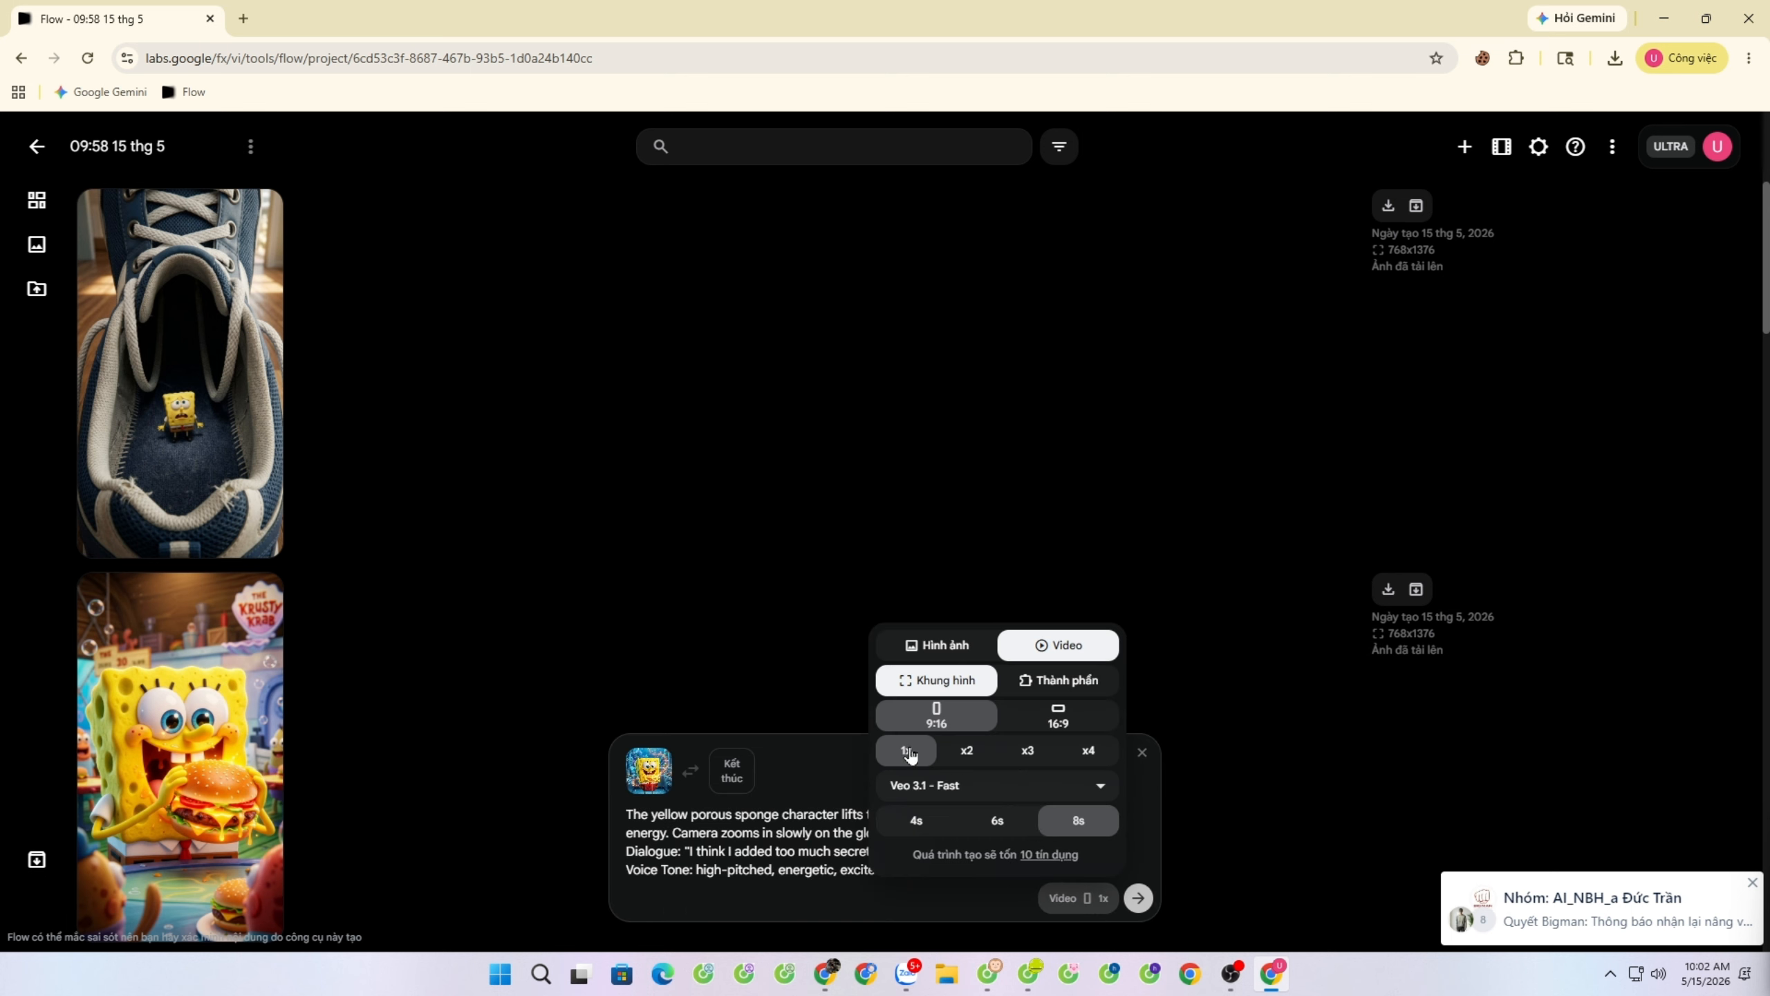
{"action": "left_click", "coordinate": [1127, 902]}
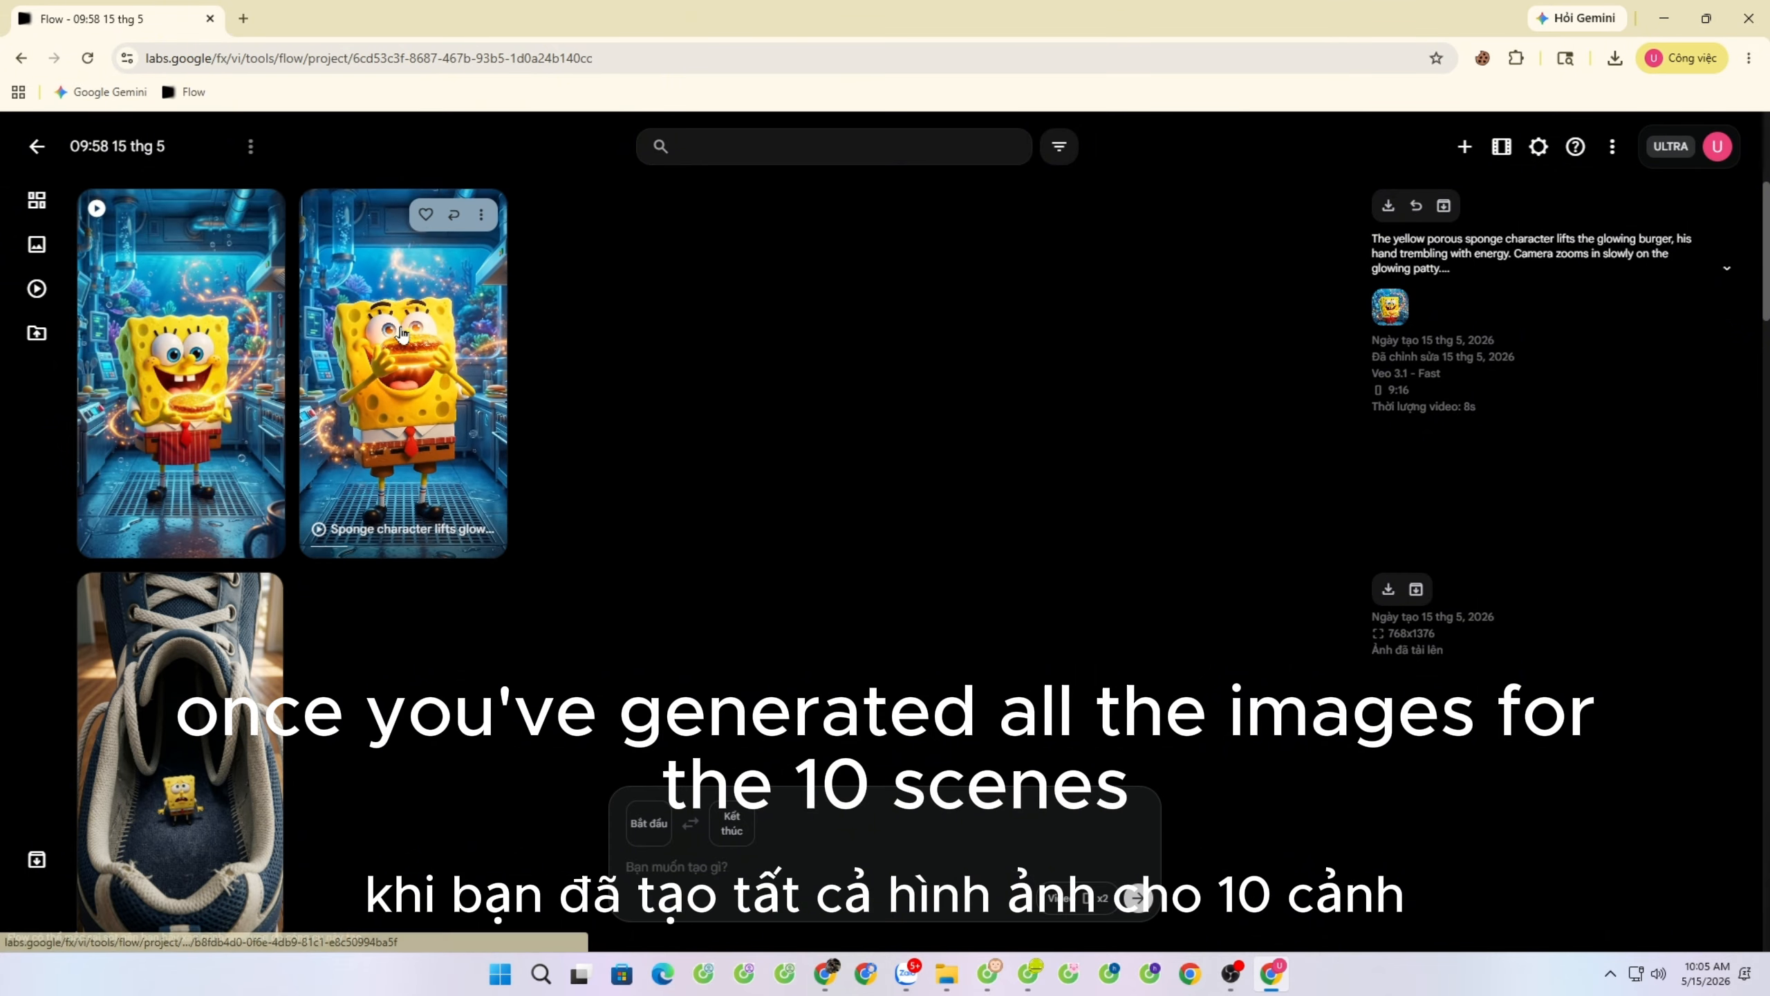
{"action": "left_click", "coordinate": [406, 340]}
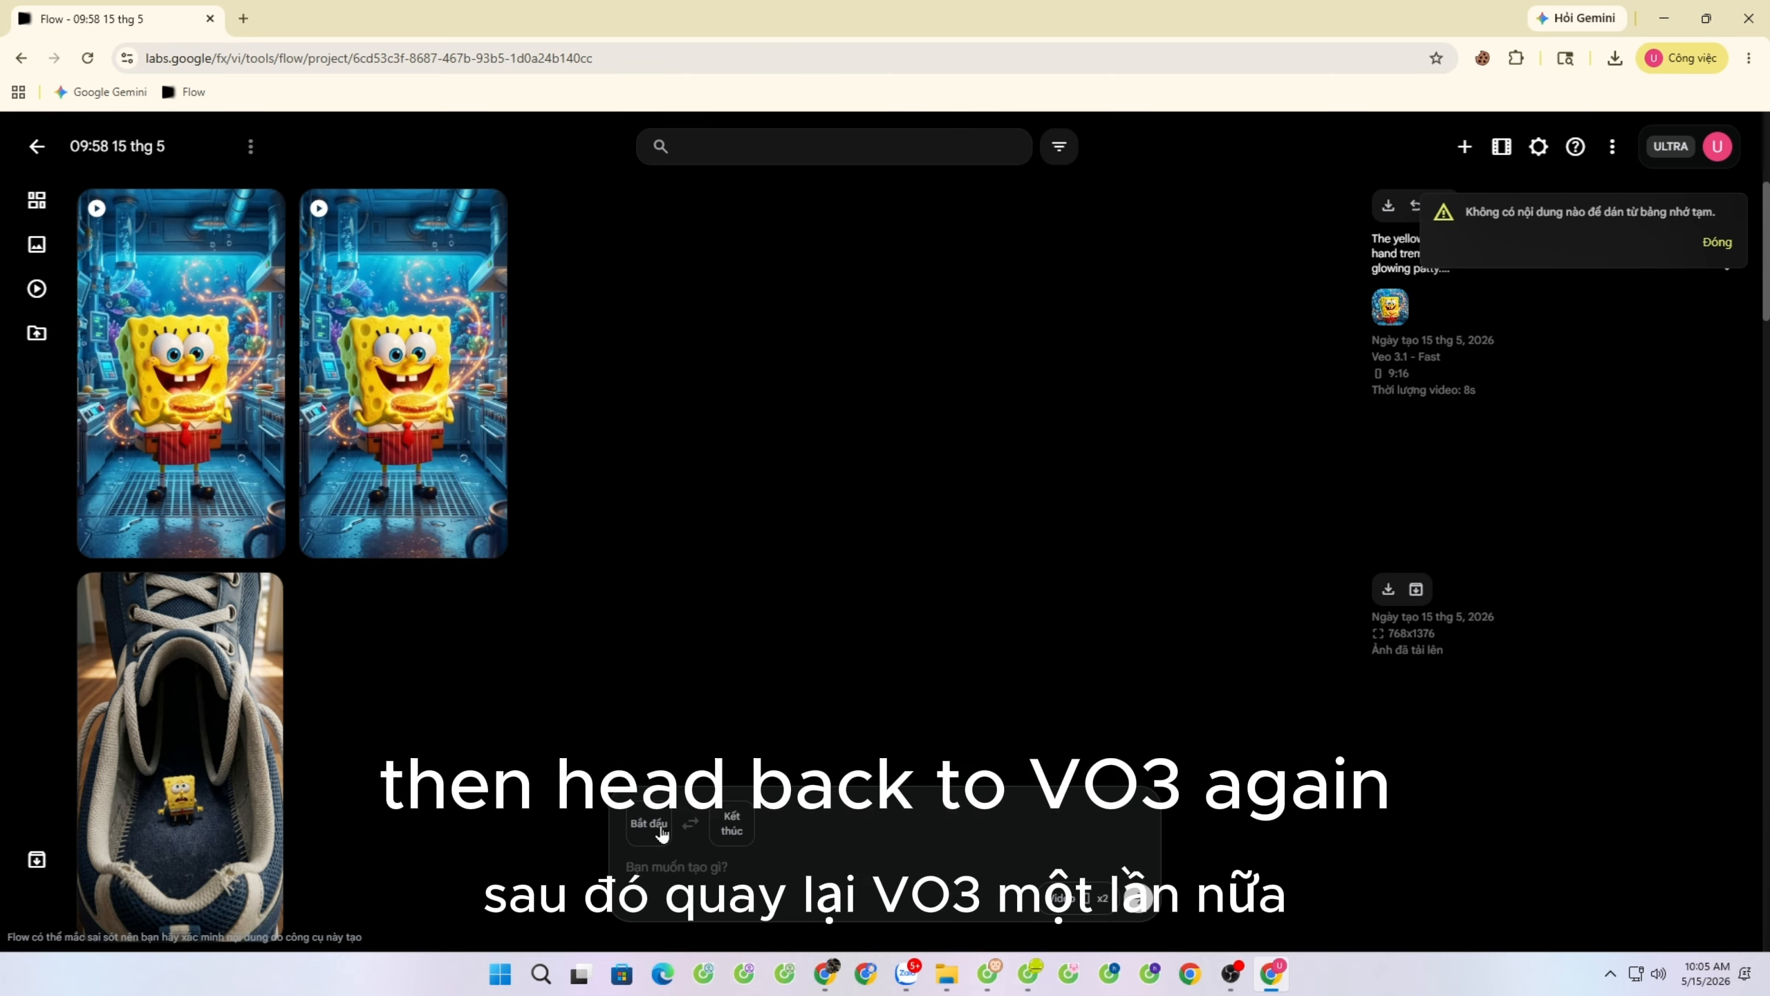
Generate two videos from the Scene 2 burger-gulping prompt with 2.jpeg as the start frame.
{"action": "left_click", "coordinate": [626, 588]}
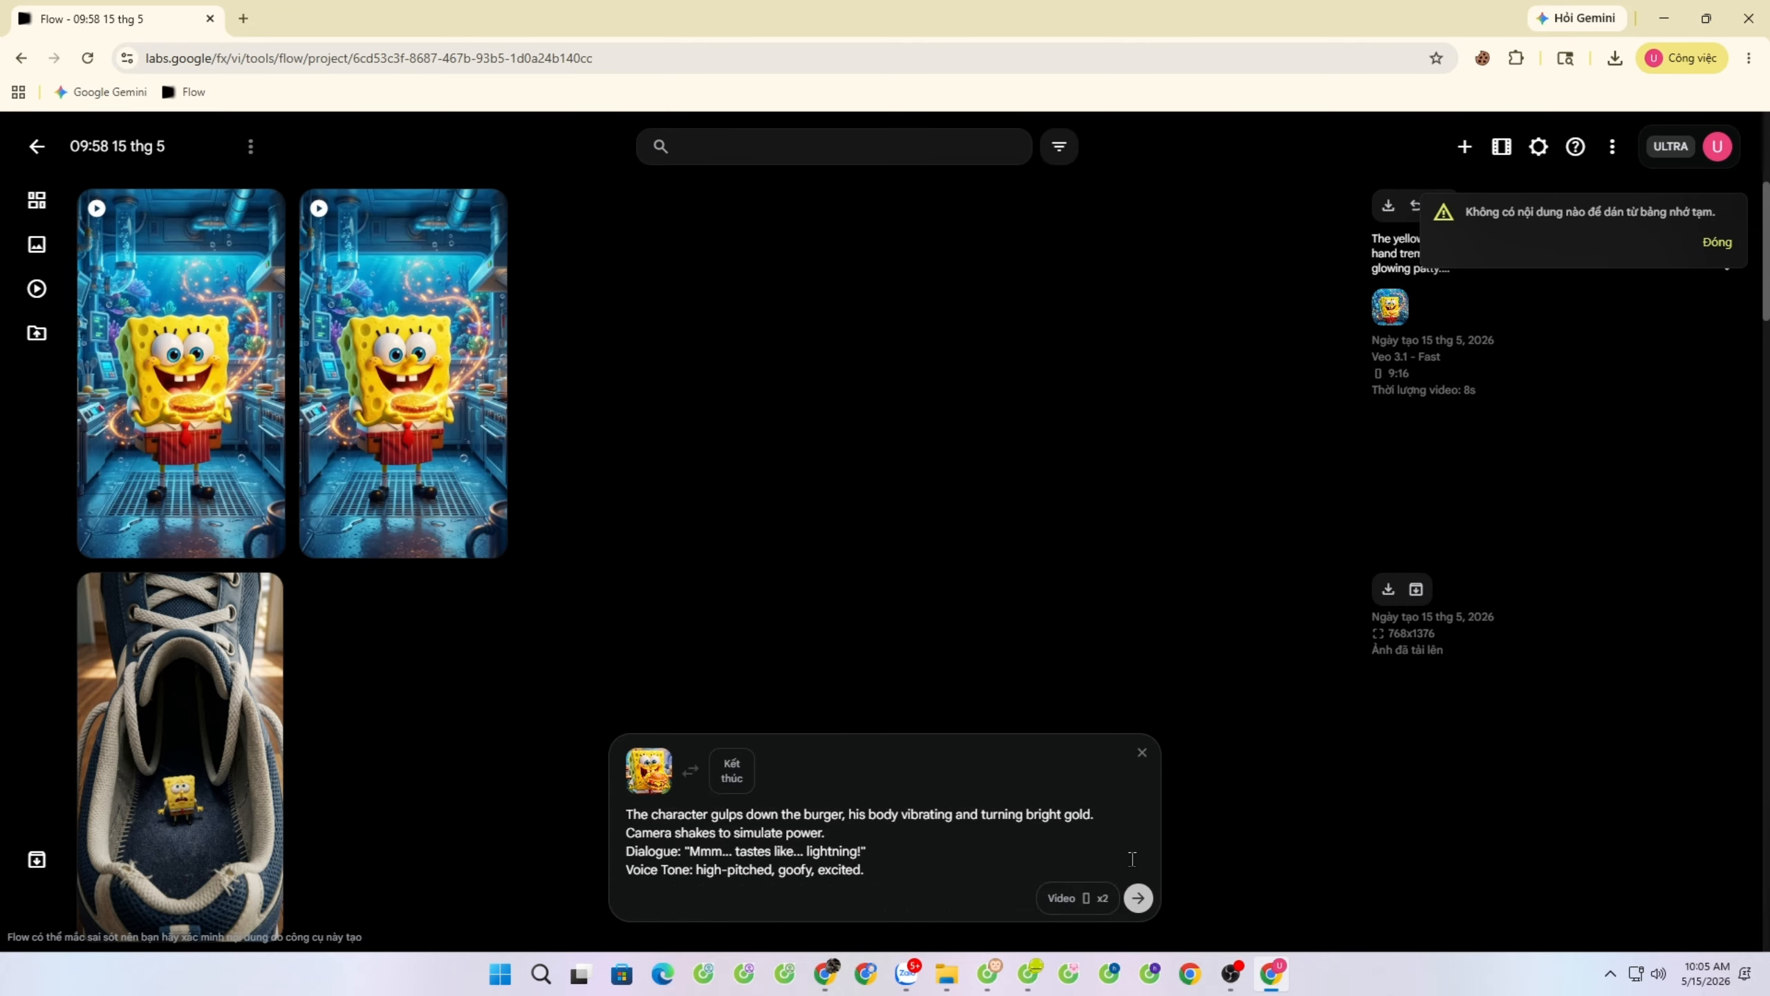
{"action": "left_click", "coordinate": [1138, 897]}
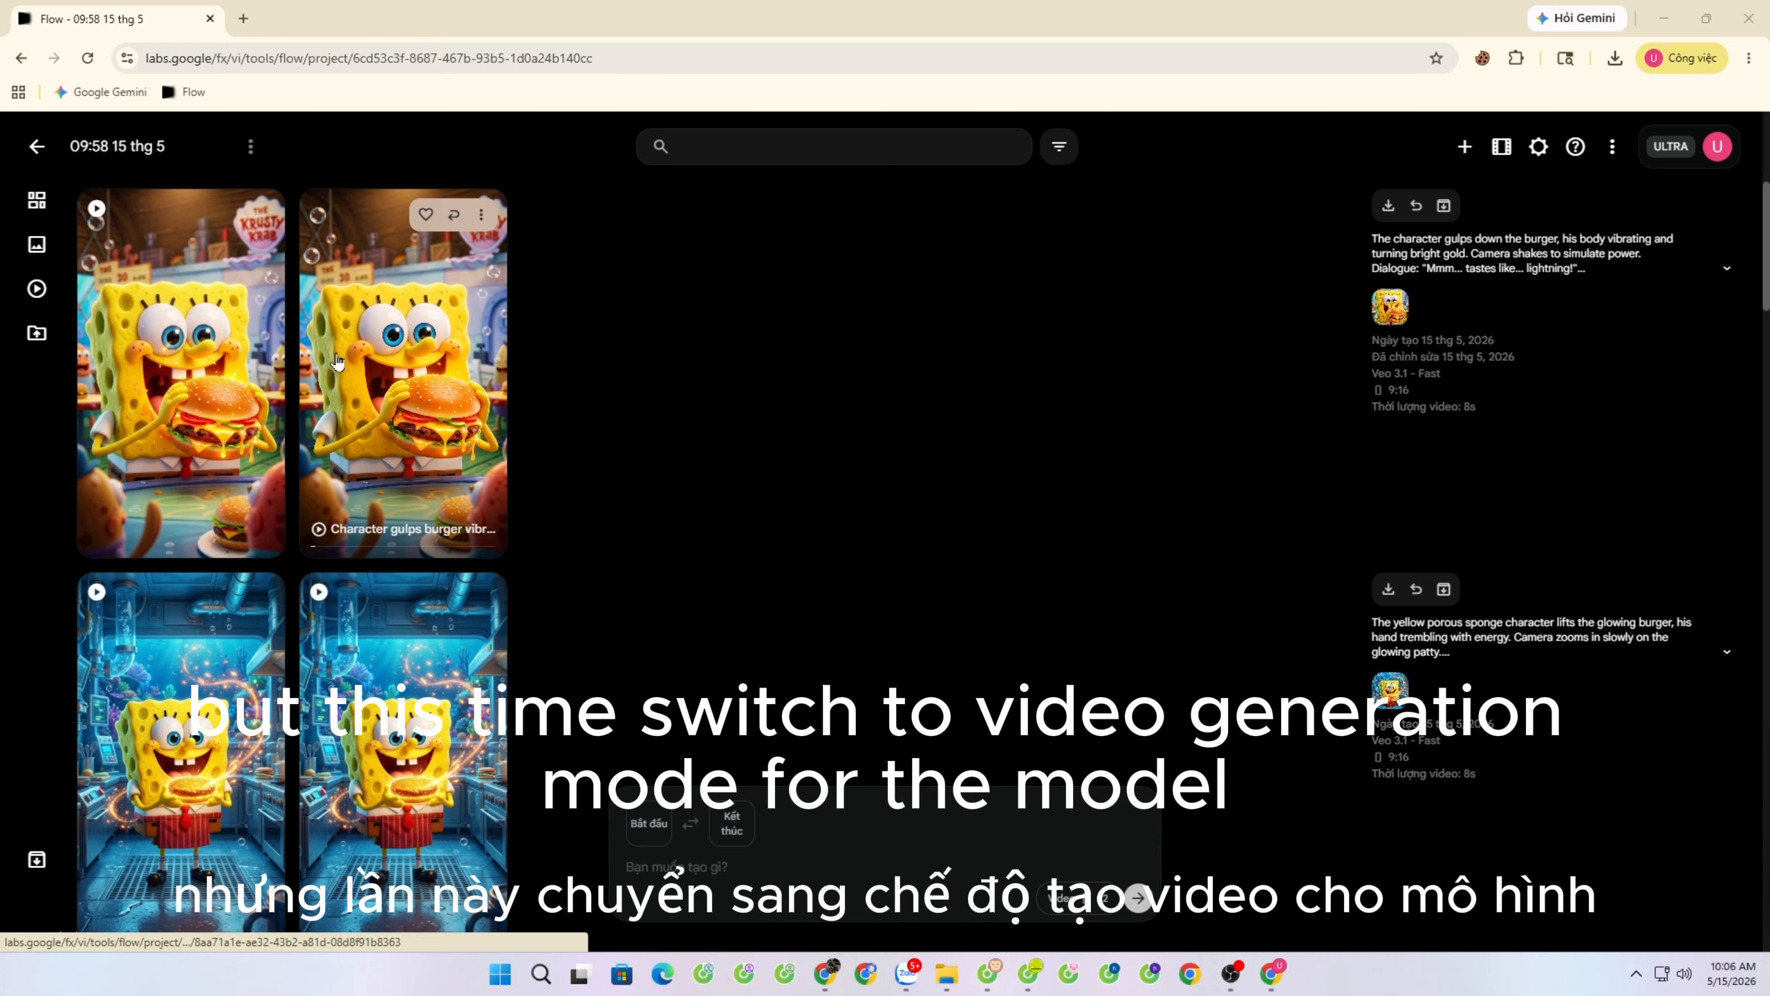
Copy the Scene 3 image-to-video prompt from Gemini, reload the Flow project and paste the prompt there.
{"action": "left_click_drag", "start_coordinate": [629, 590], "coordinate": [927, 678]}
{"action": "key", "text": "ctrl+c"}
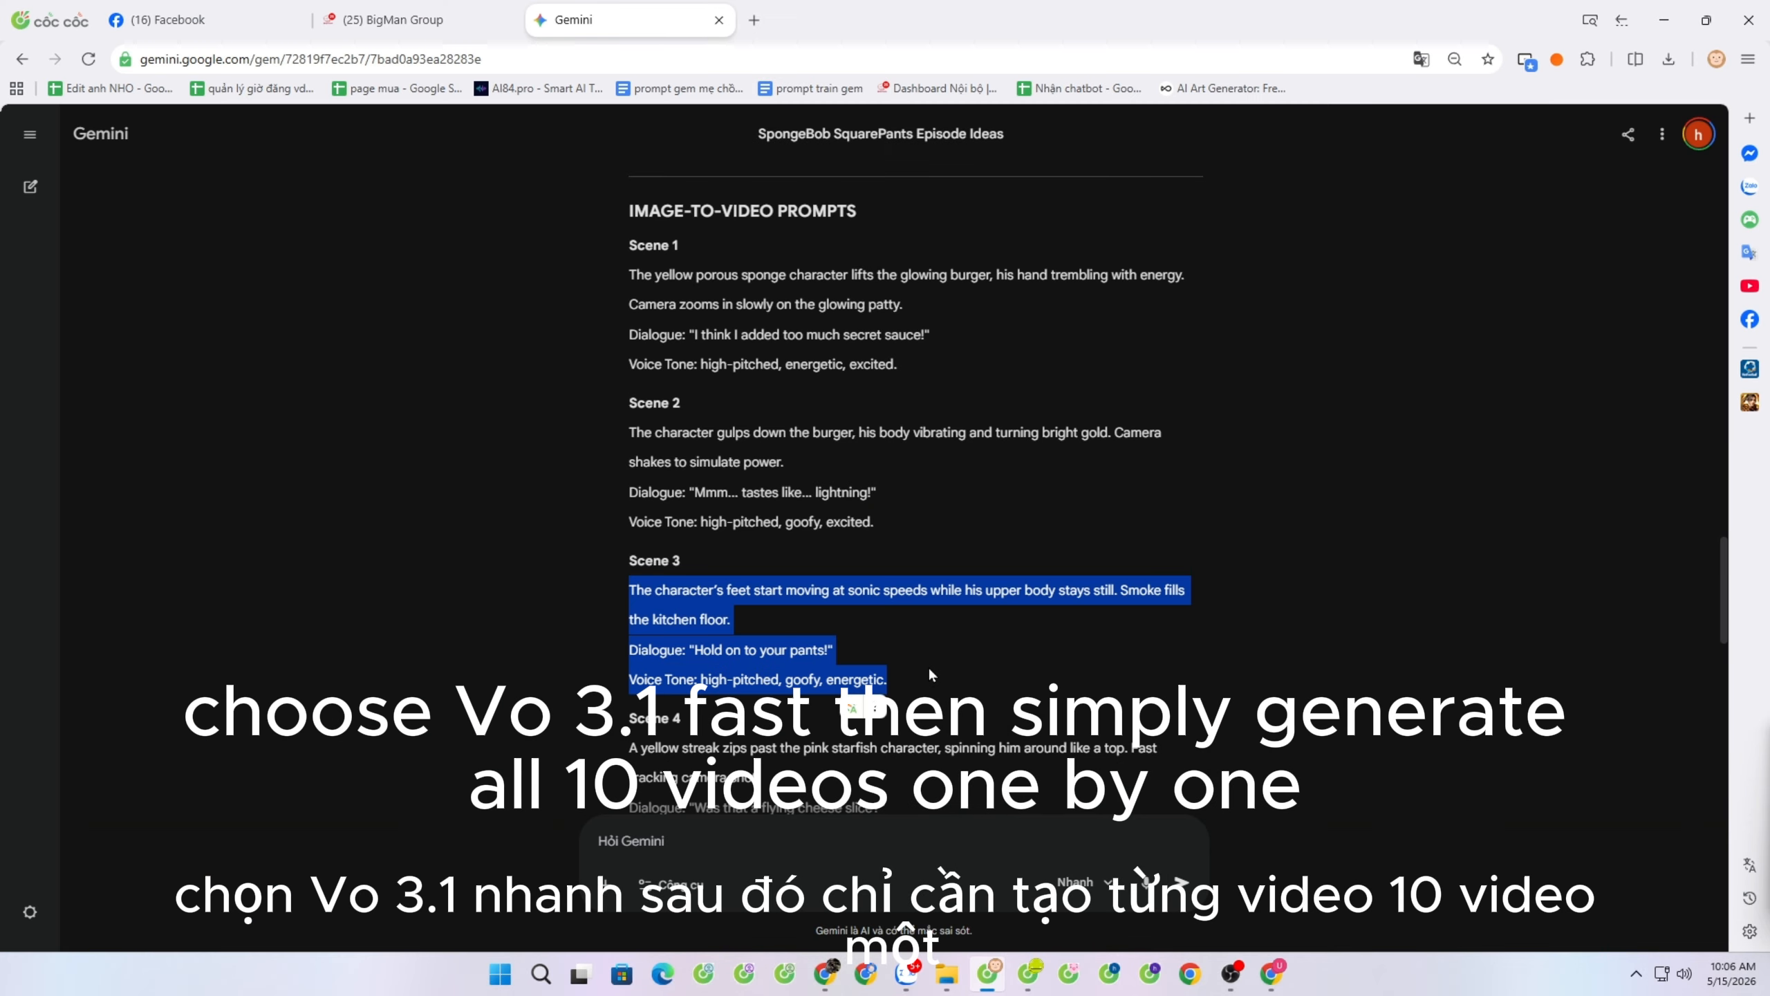
{"action": "key", "text": "alt+Tab"}
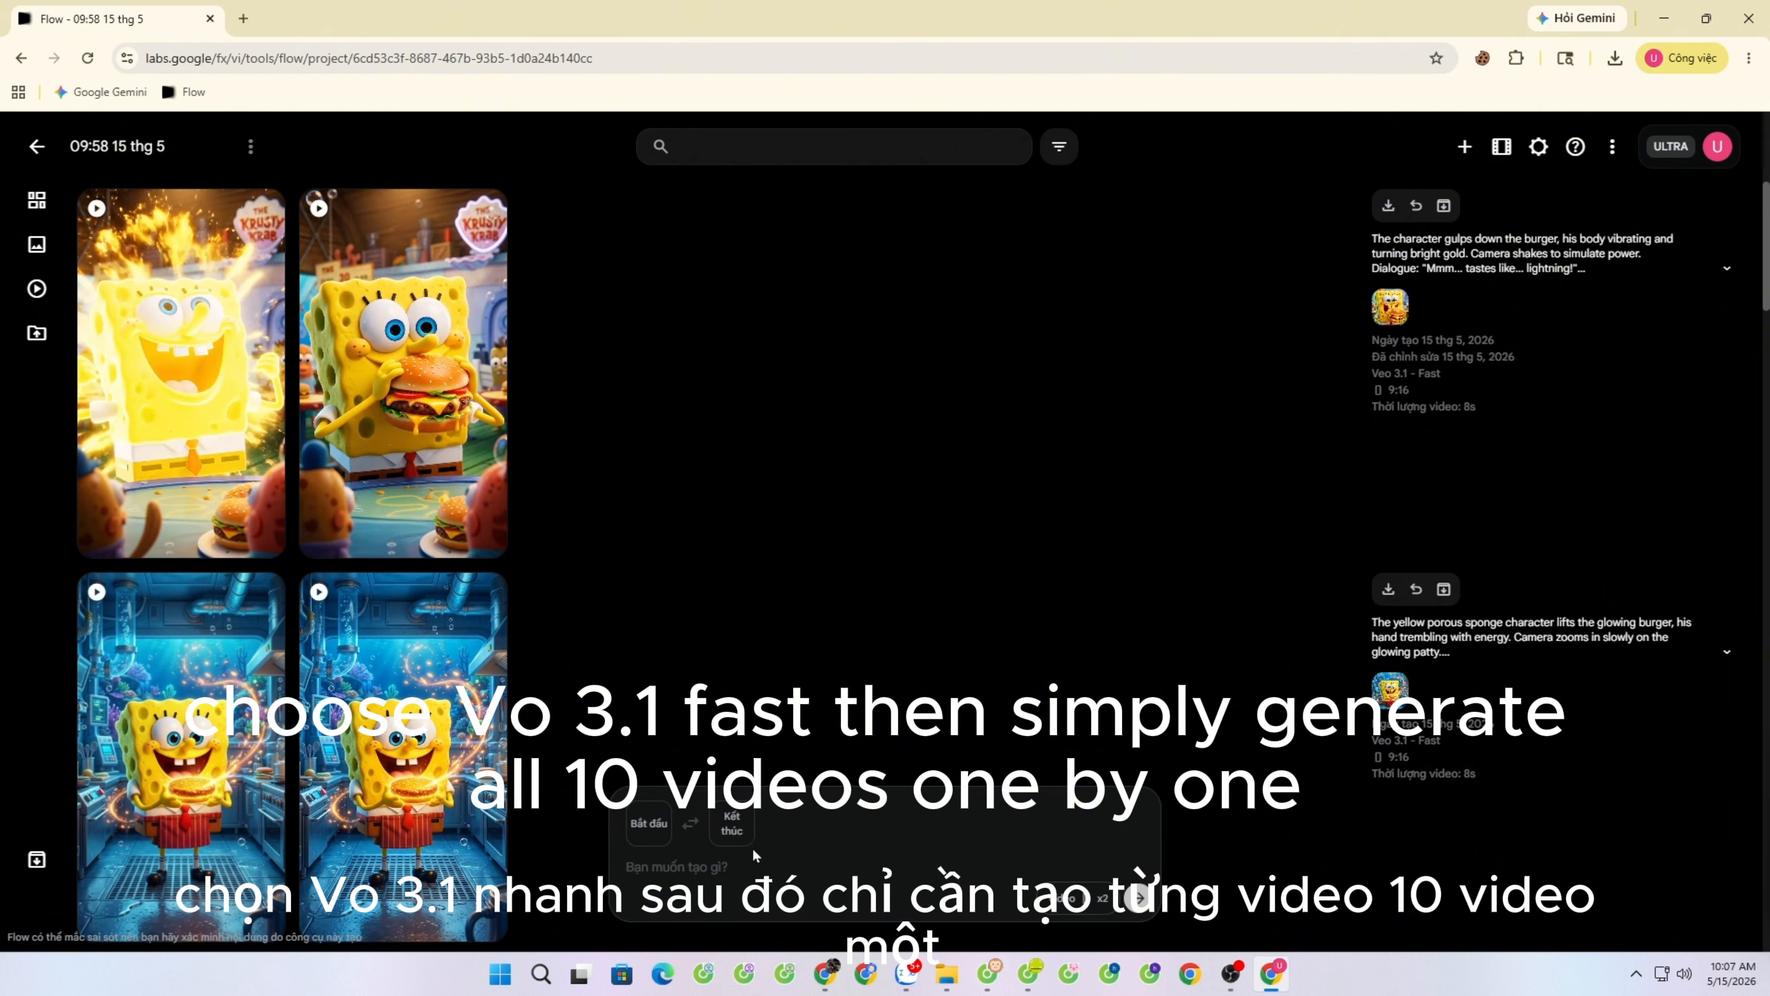
{"action": "key", "text": "F5"}
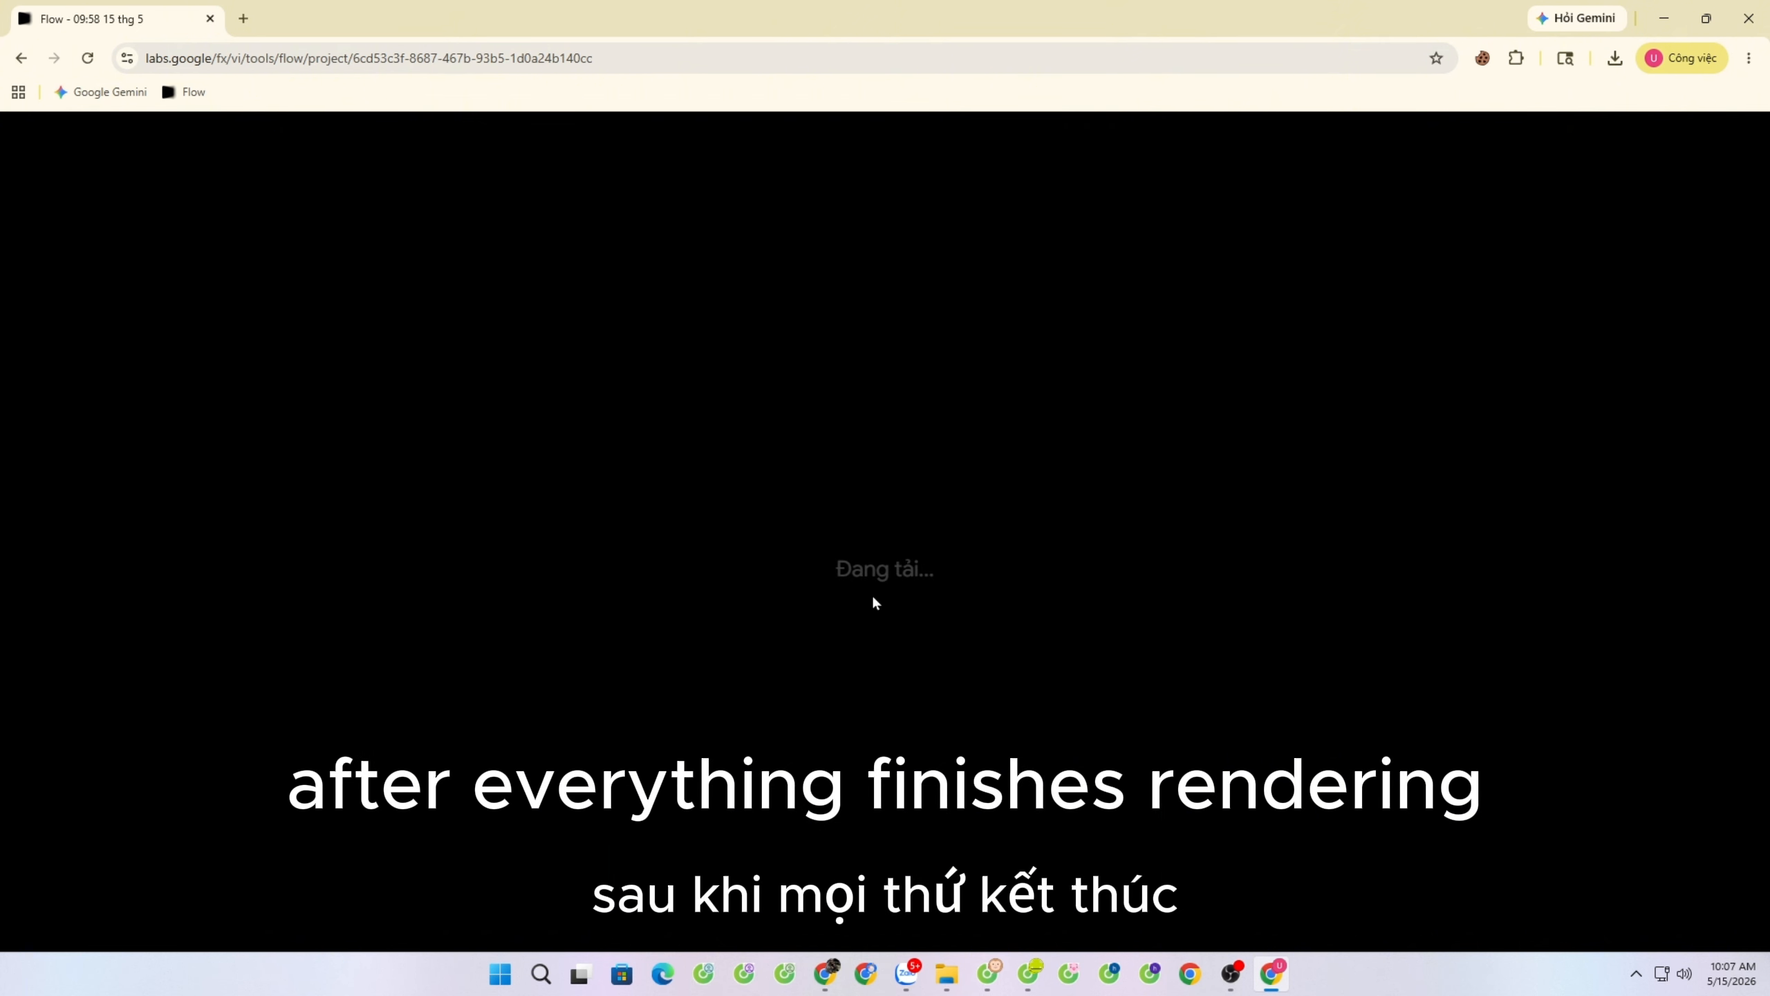
{"action": "key", "text": "ctrl+v"}
Set 3.jpeg as the start frame for the Scene 3 prompt and generate two videos.
{"action": "left_click", "coordinate": [650, 771]}
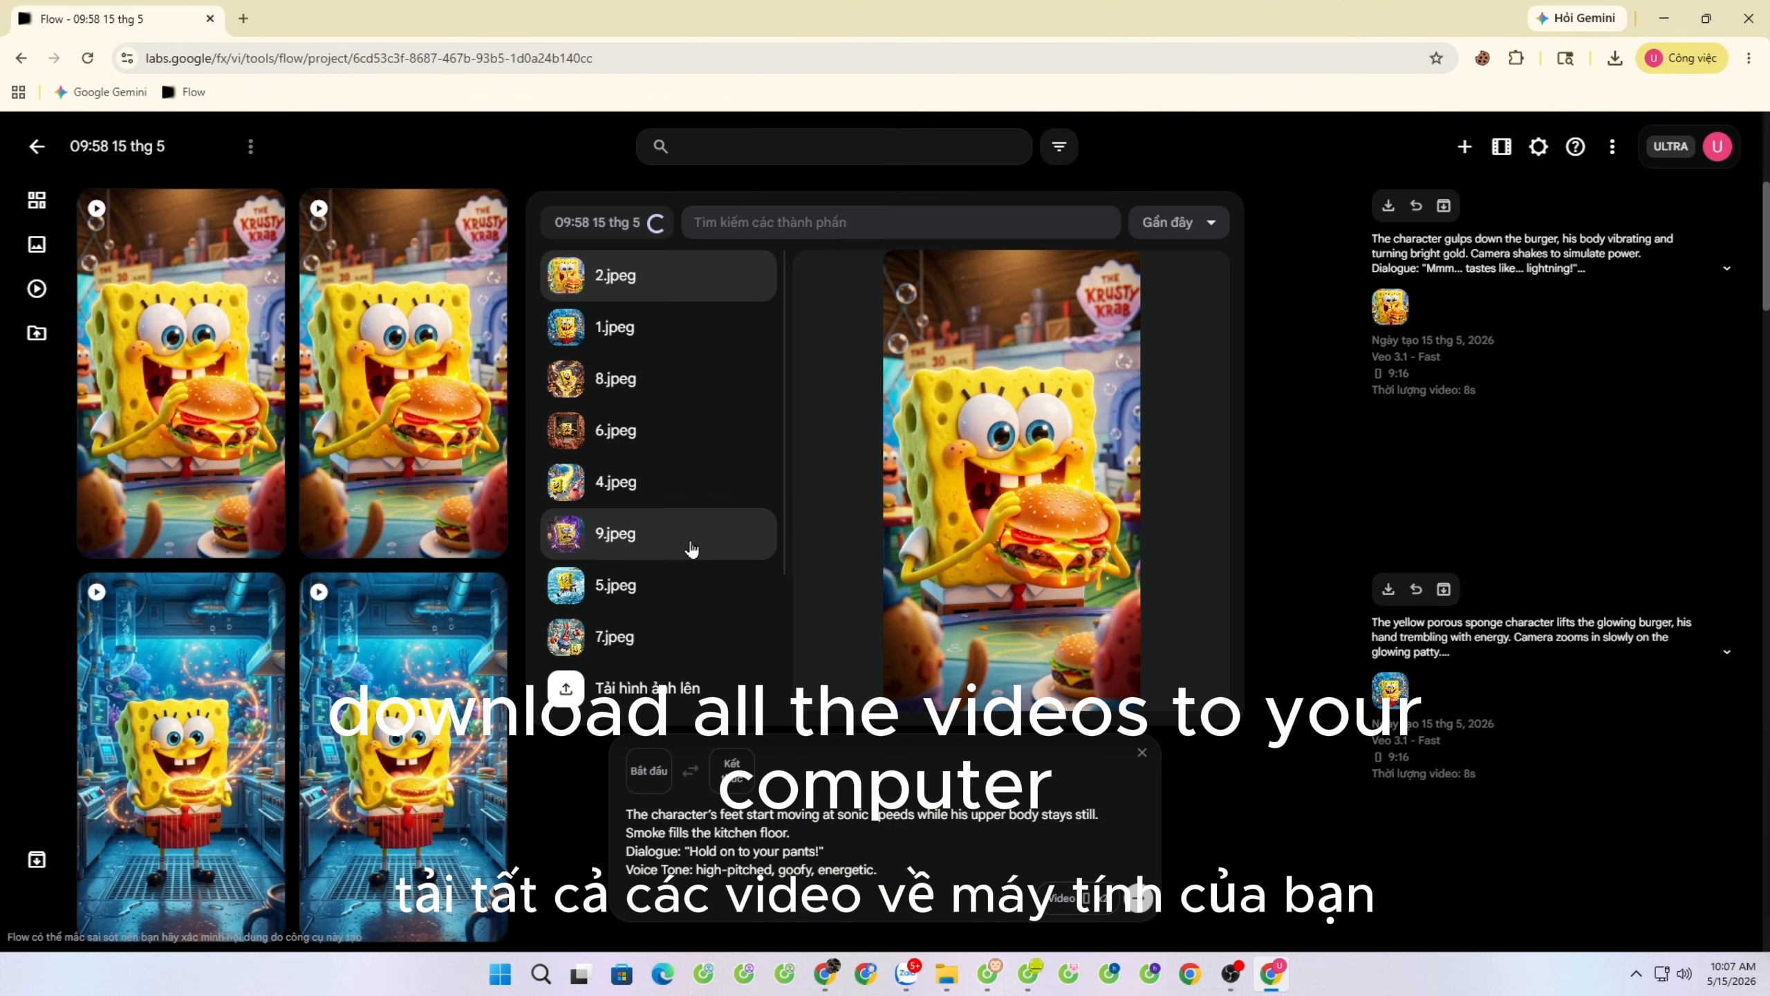
{"action": "scroll", "coordinate": [652, 415], "scroll_direction": "down", "scroll_amount": 2}
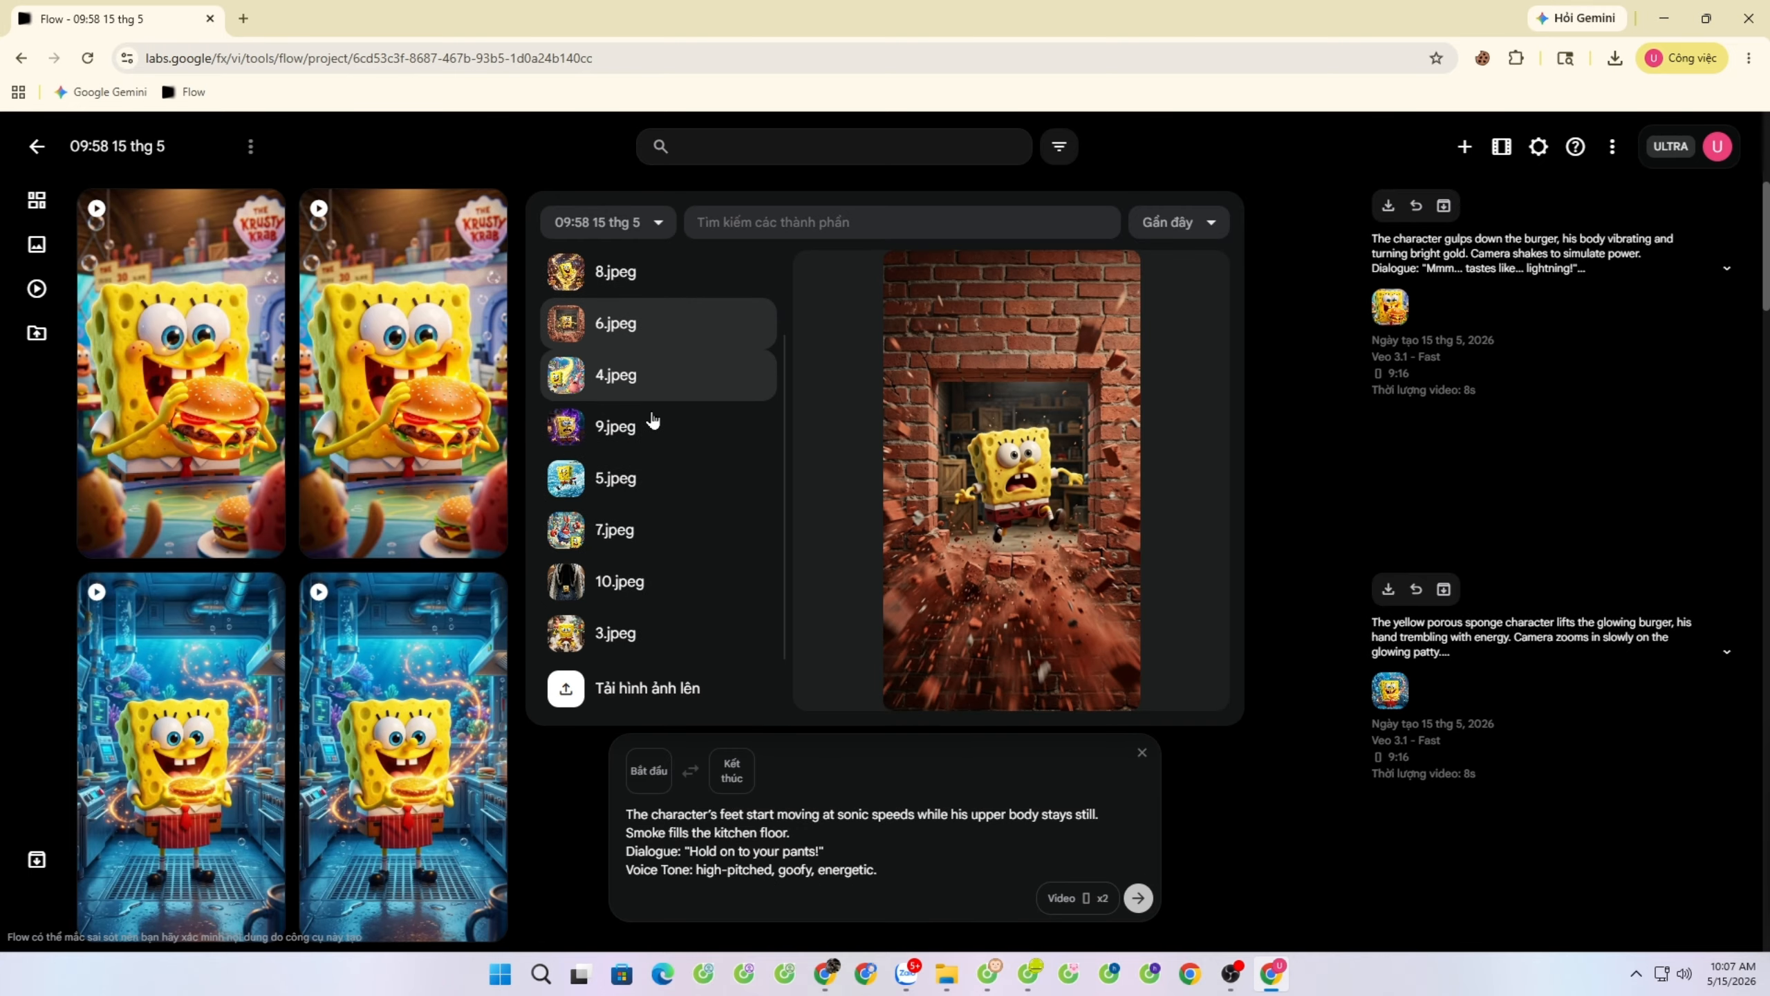
{"action": "left_click", "coordinate": [651, 633]}
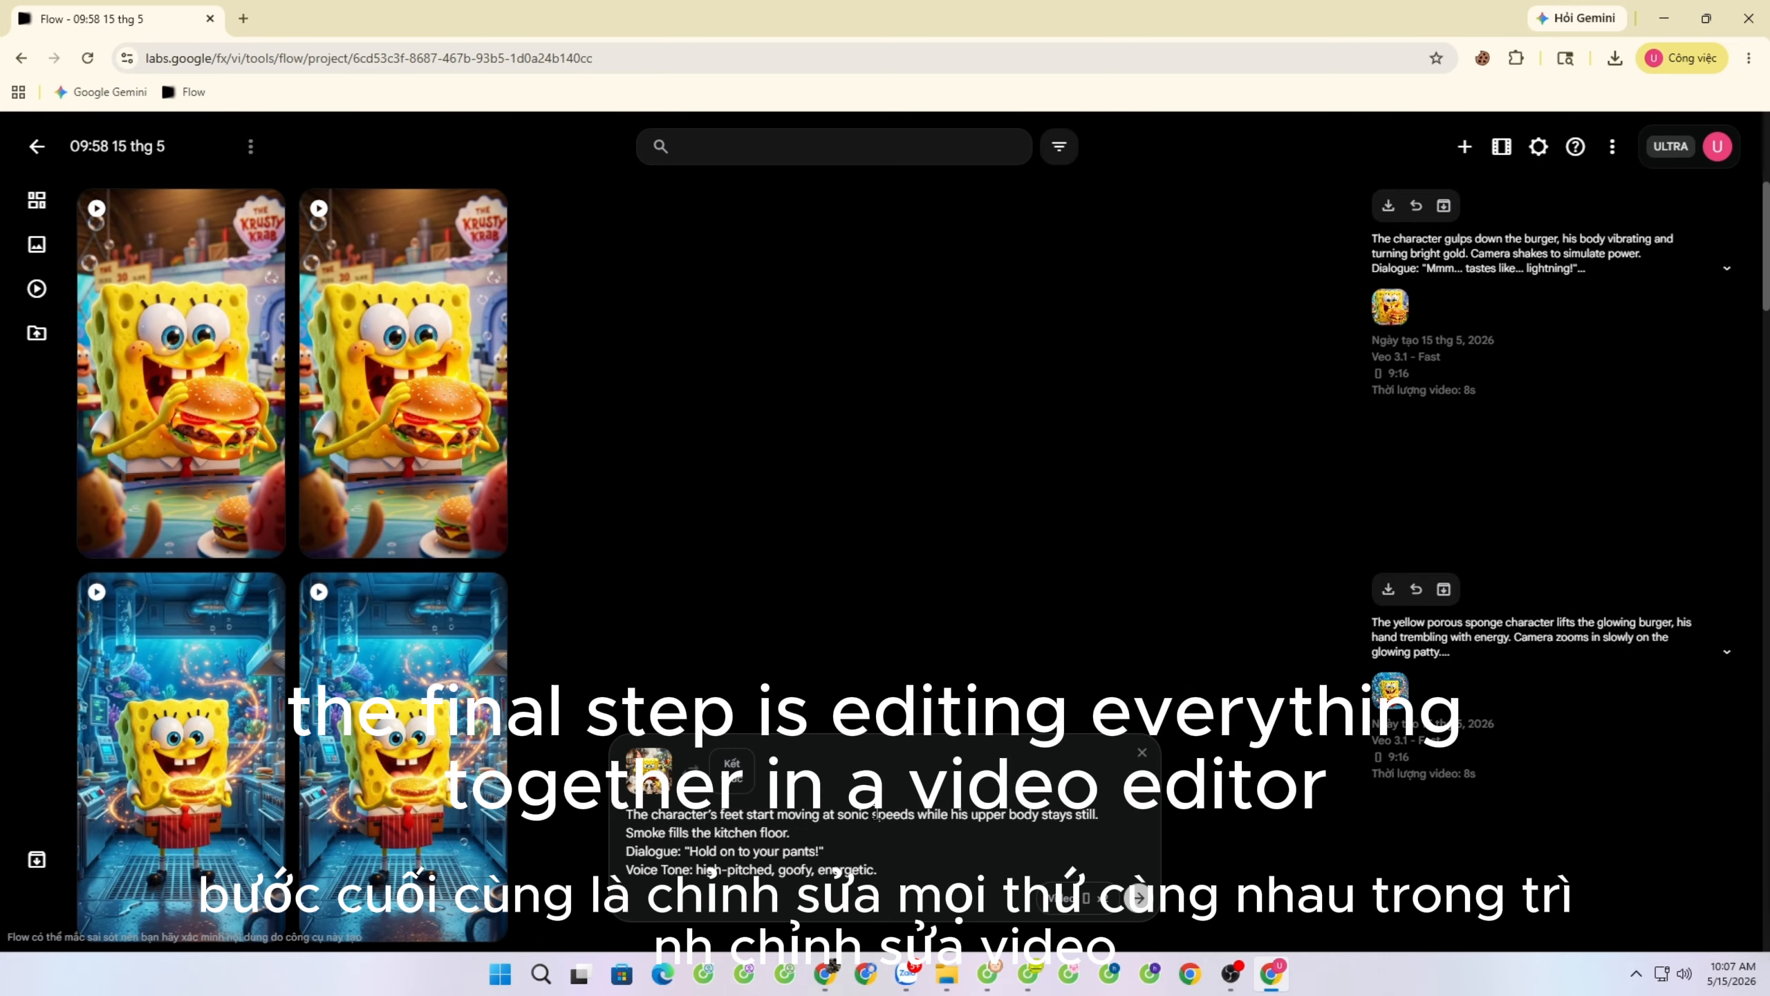
{"action": "left_click", "coordinate": [1138, 898]}
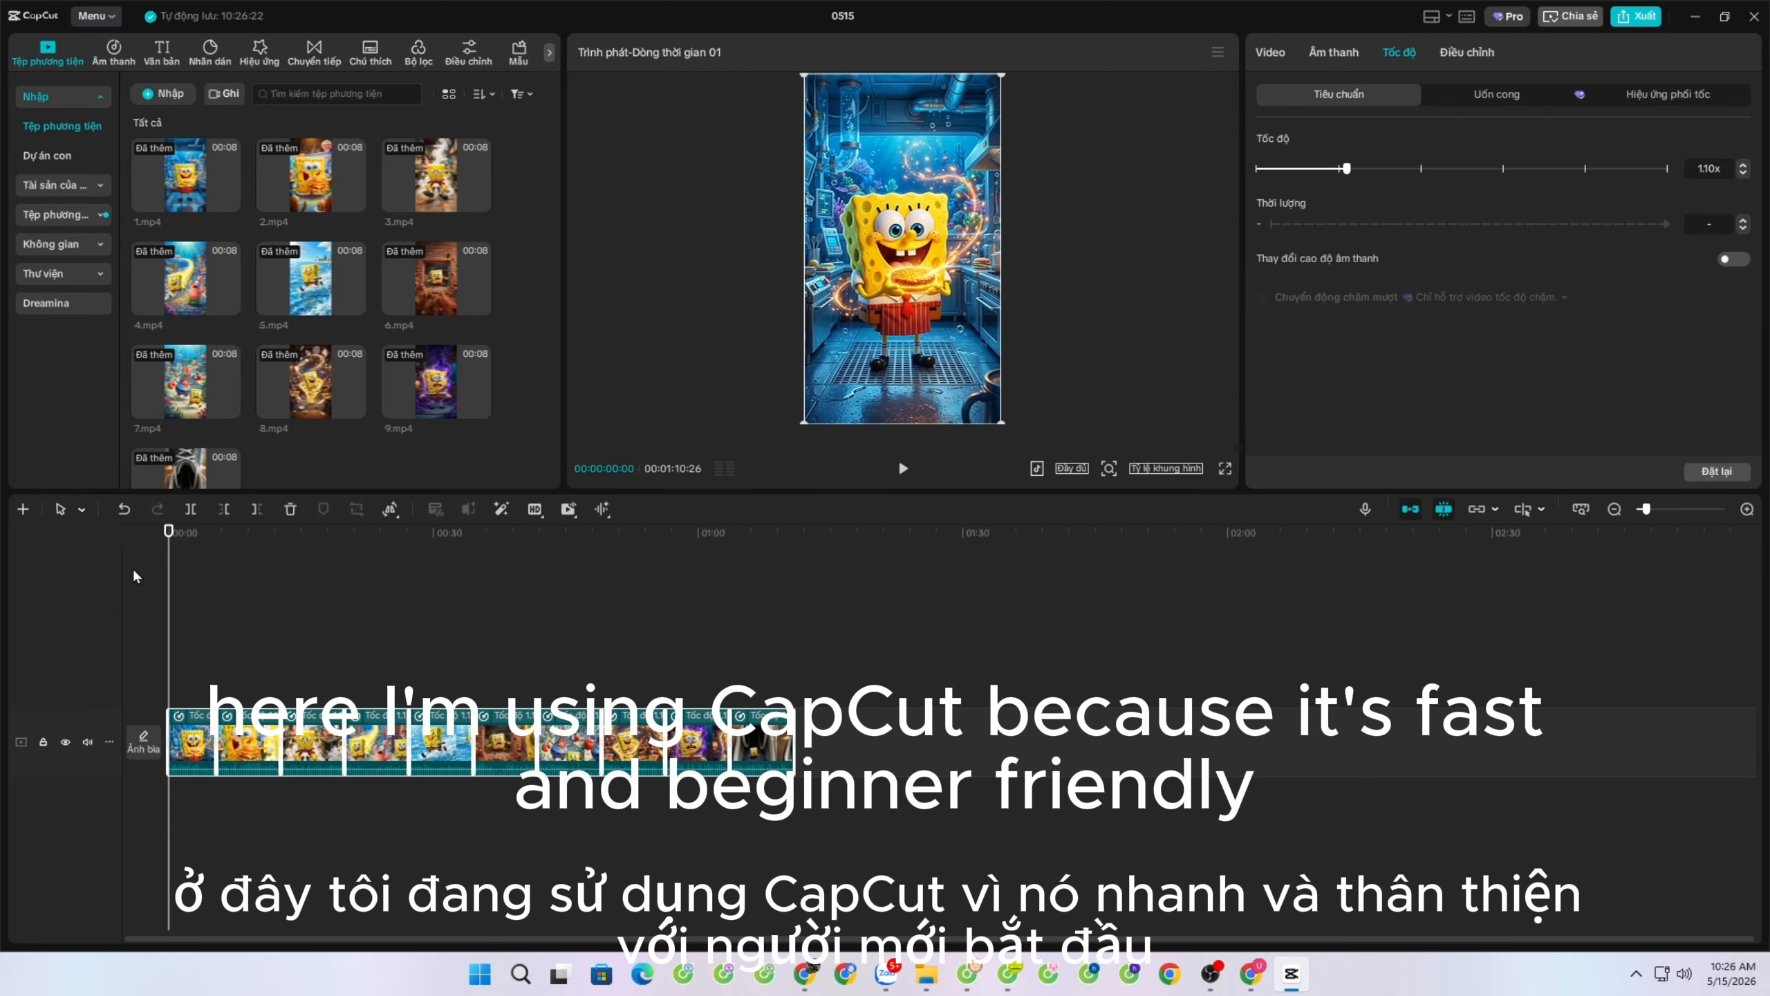
Open the export settings for the edited timeline in CapCut and name the exported video Spongebob.
{"action": "scroll", "coordinate": [233, 625], "scroll_direction": "up", "scroll_amount": 3}
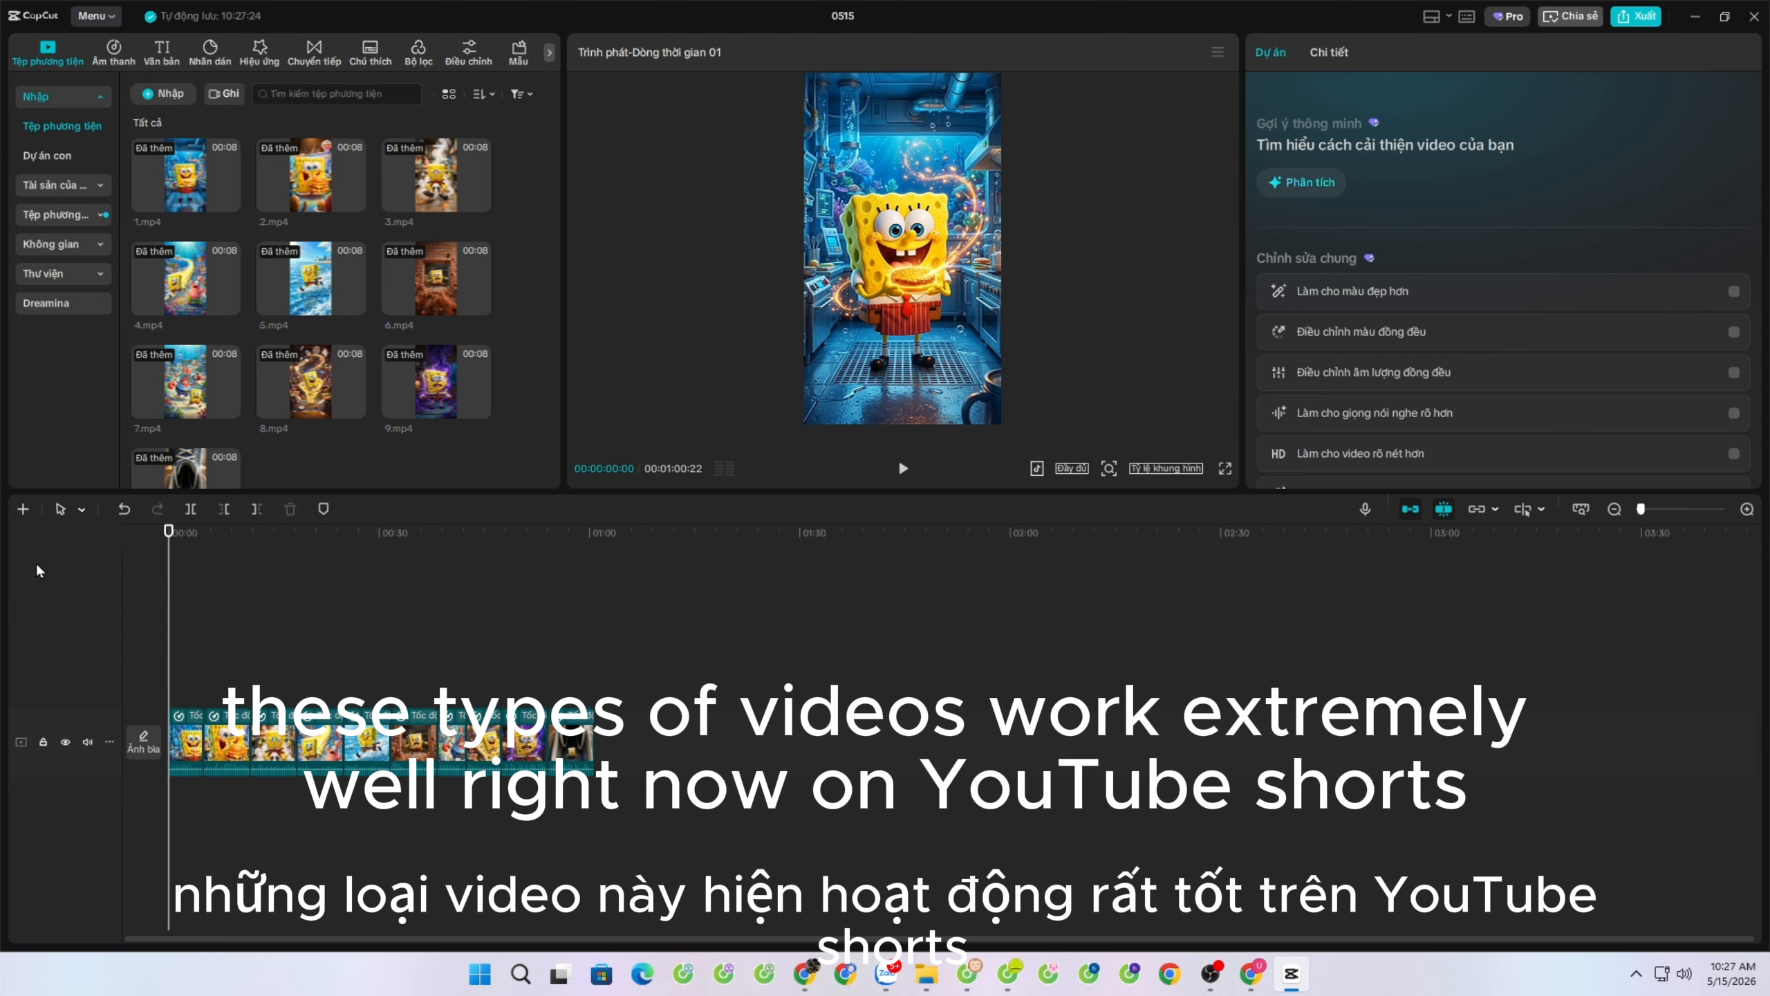
{"action": "key", "text": "ctrl+e"}
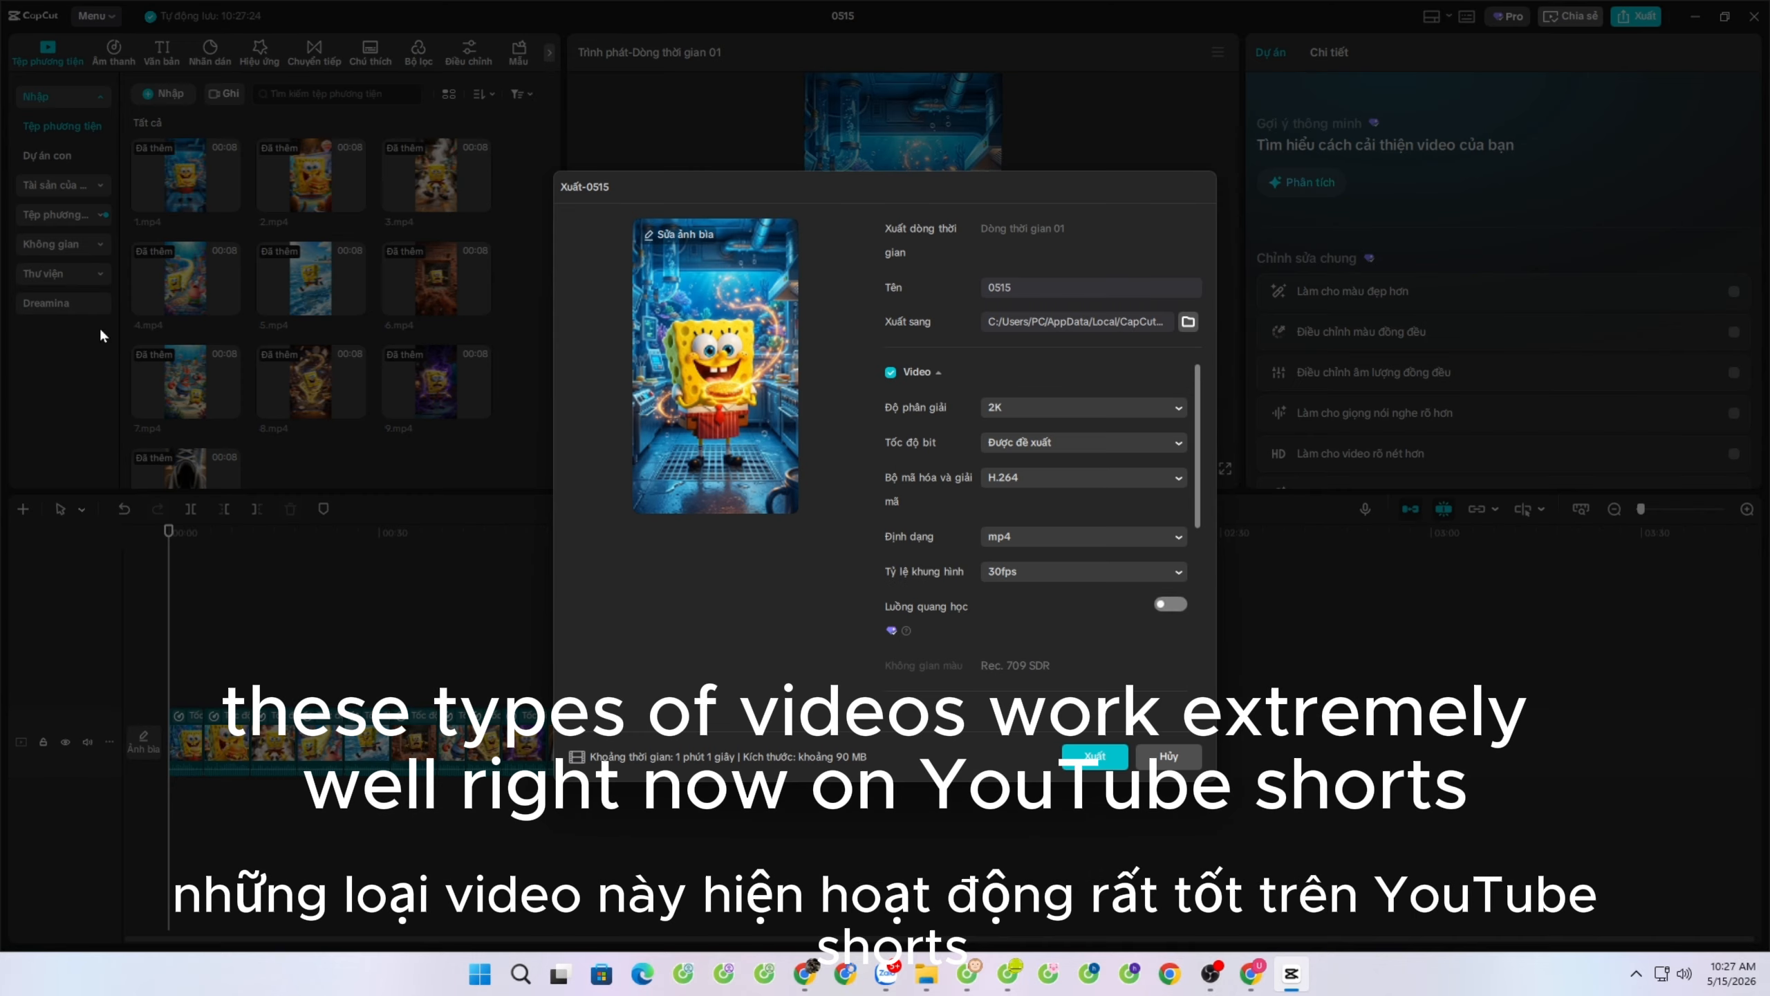
{"action": "key", "text": "ctrl+a"}
{"action": "type", "text": "P"}
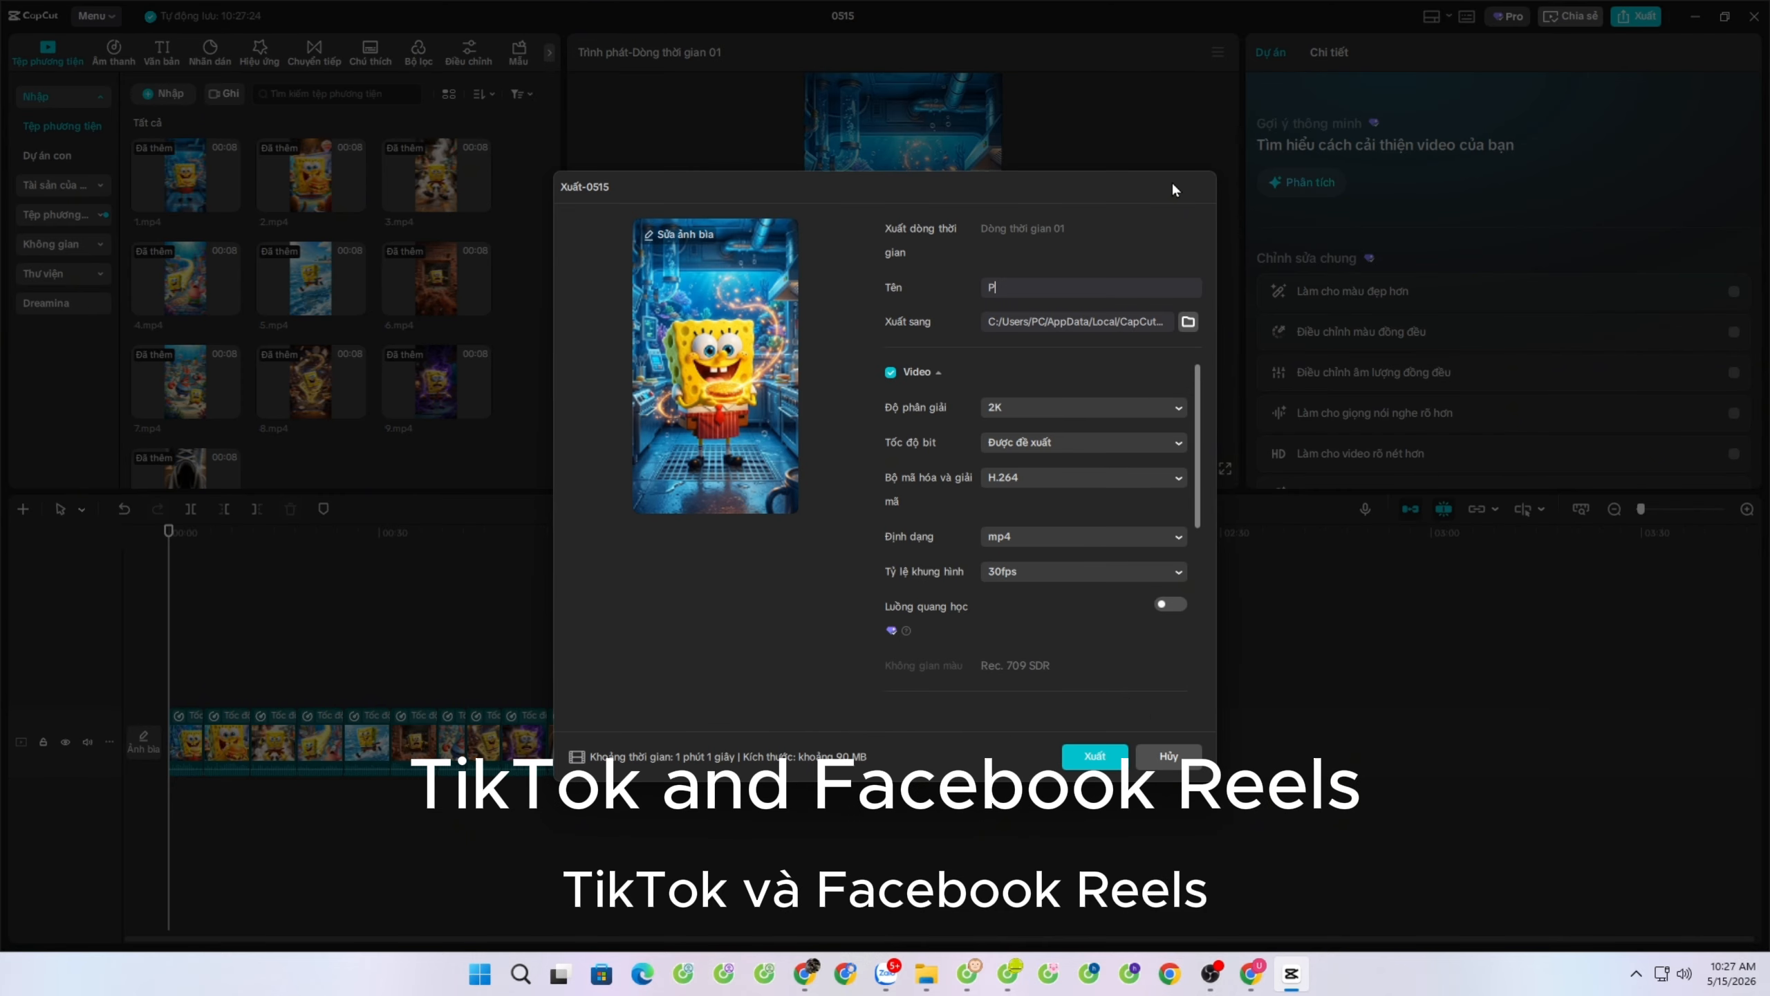
{"action": "key", "text": "BackSpace"}
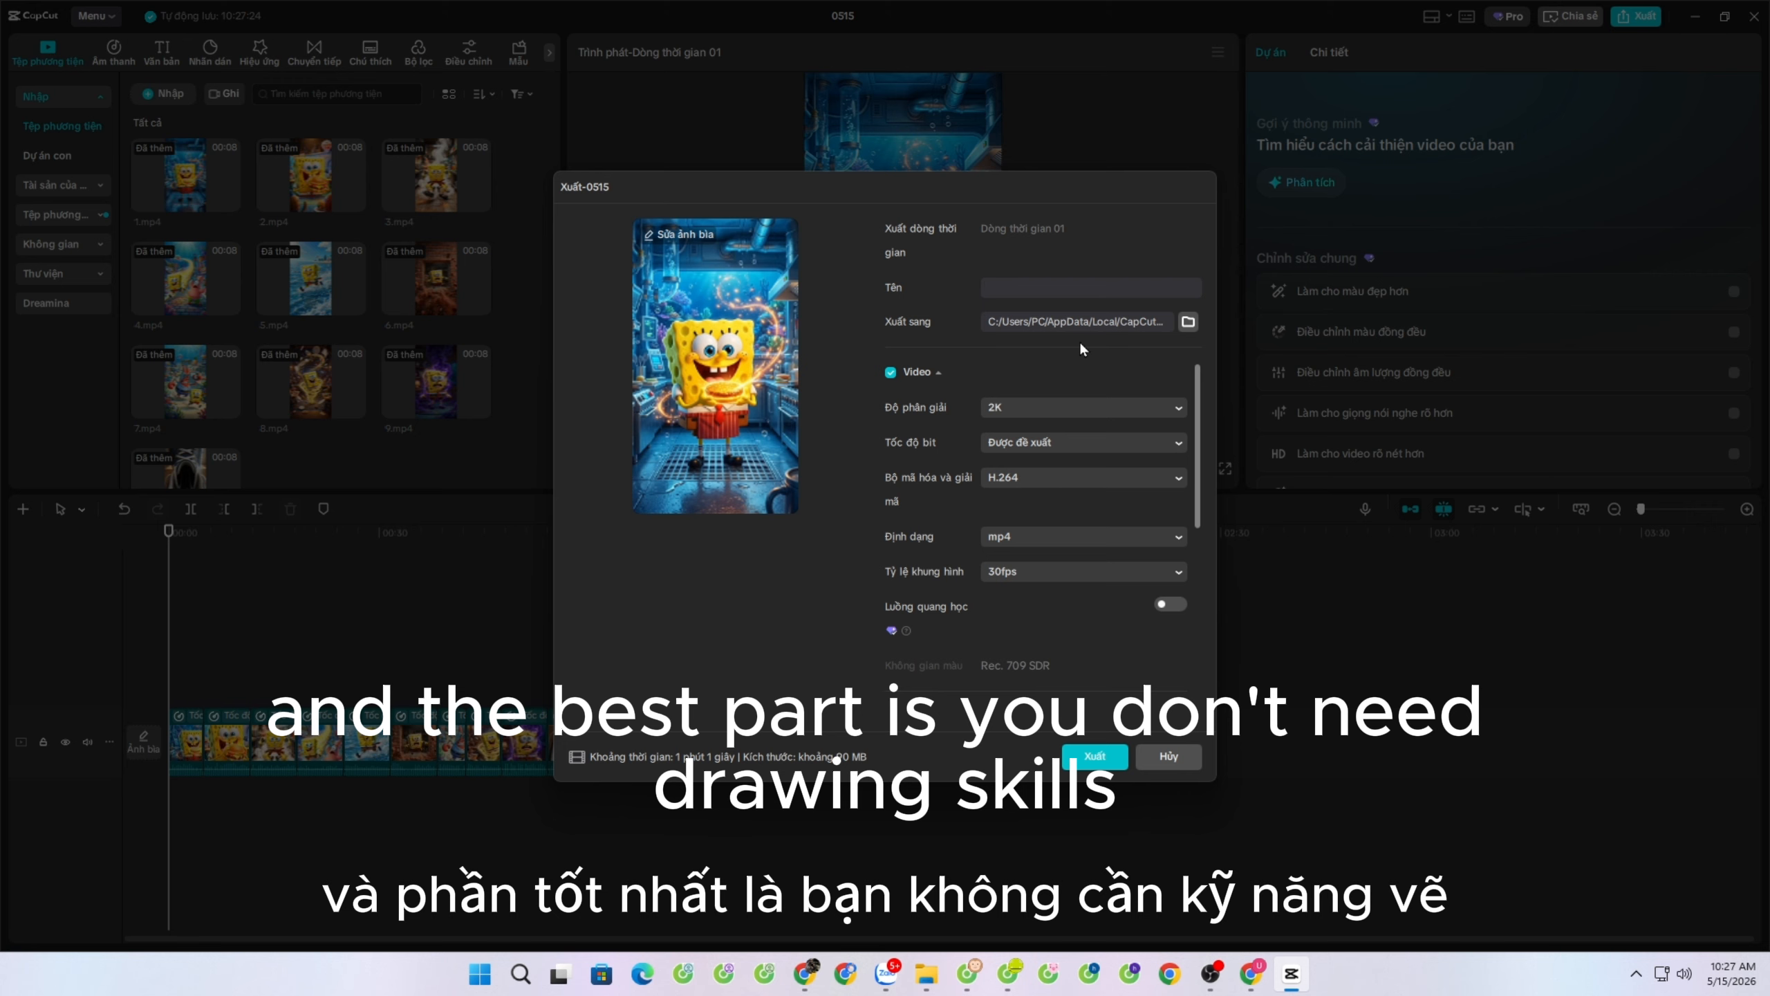
{"action": "type", "text": "Sponge"}
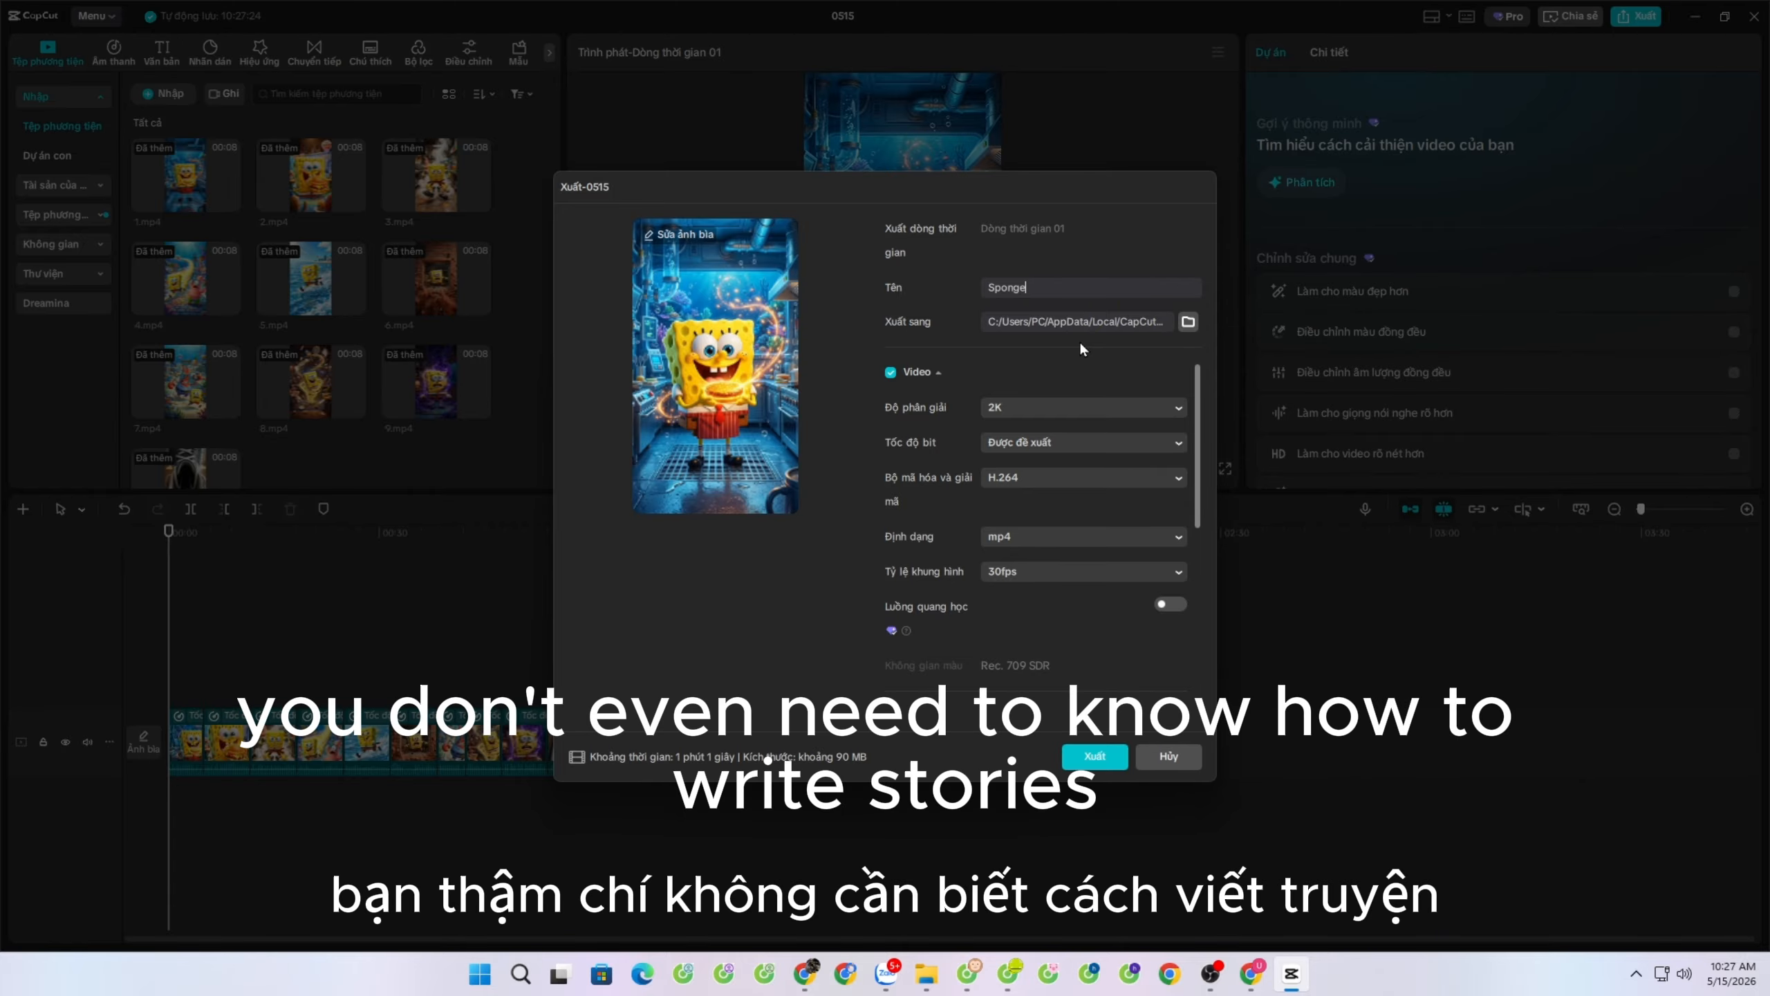
{"action": "type", "text": "bob"}
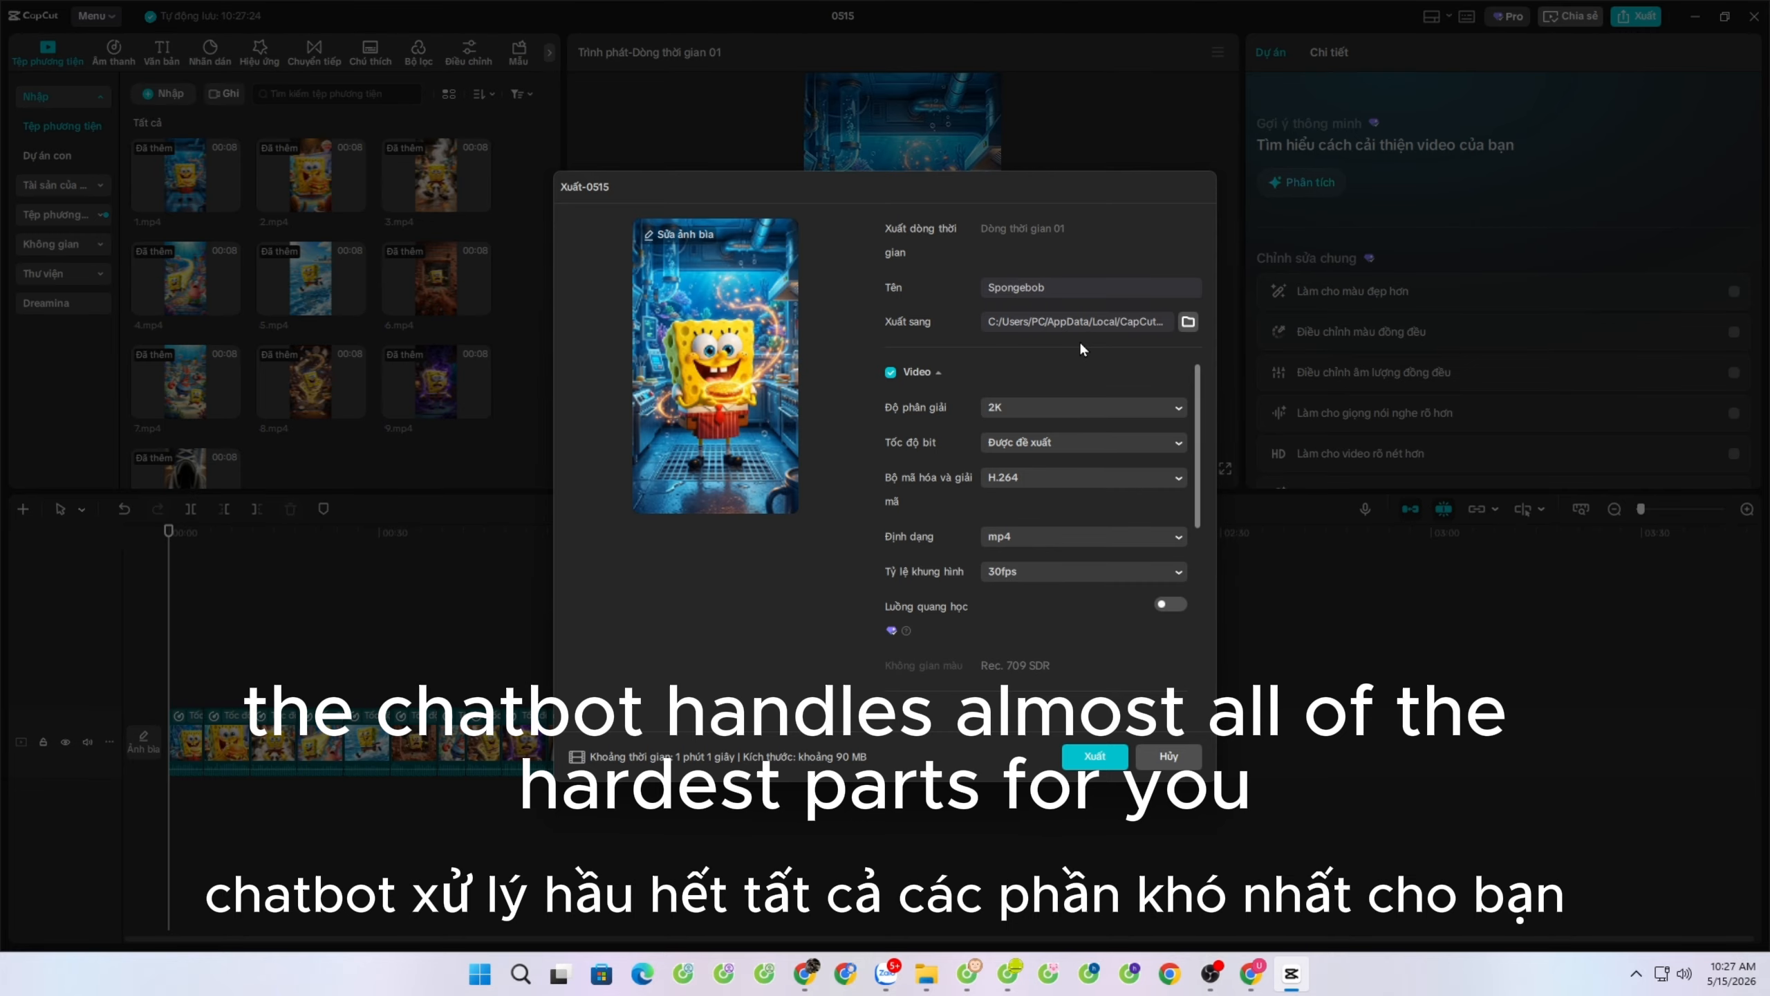
Set the export destination of the video to the Downloads folder.
{"action": "left_click", "coordinate": [1197, 321]}
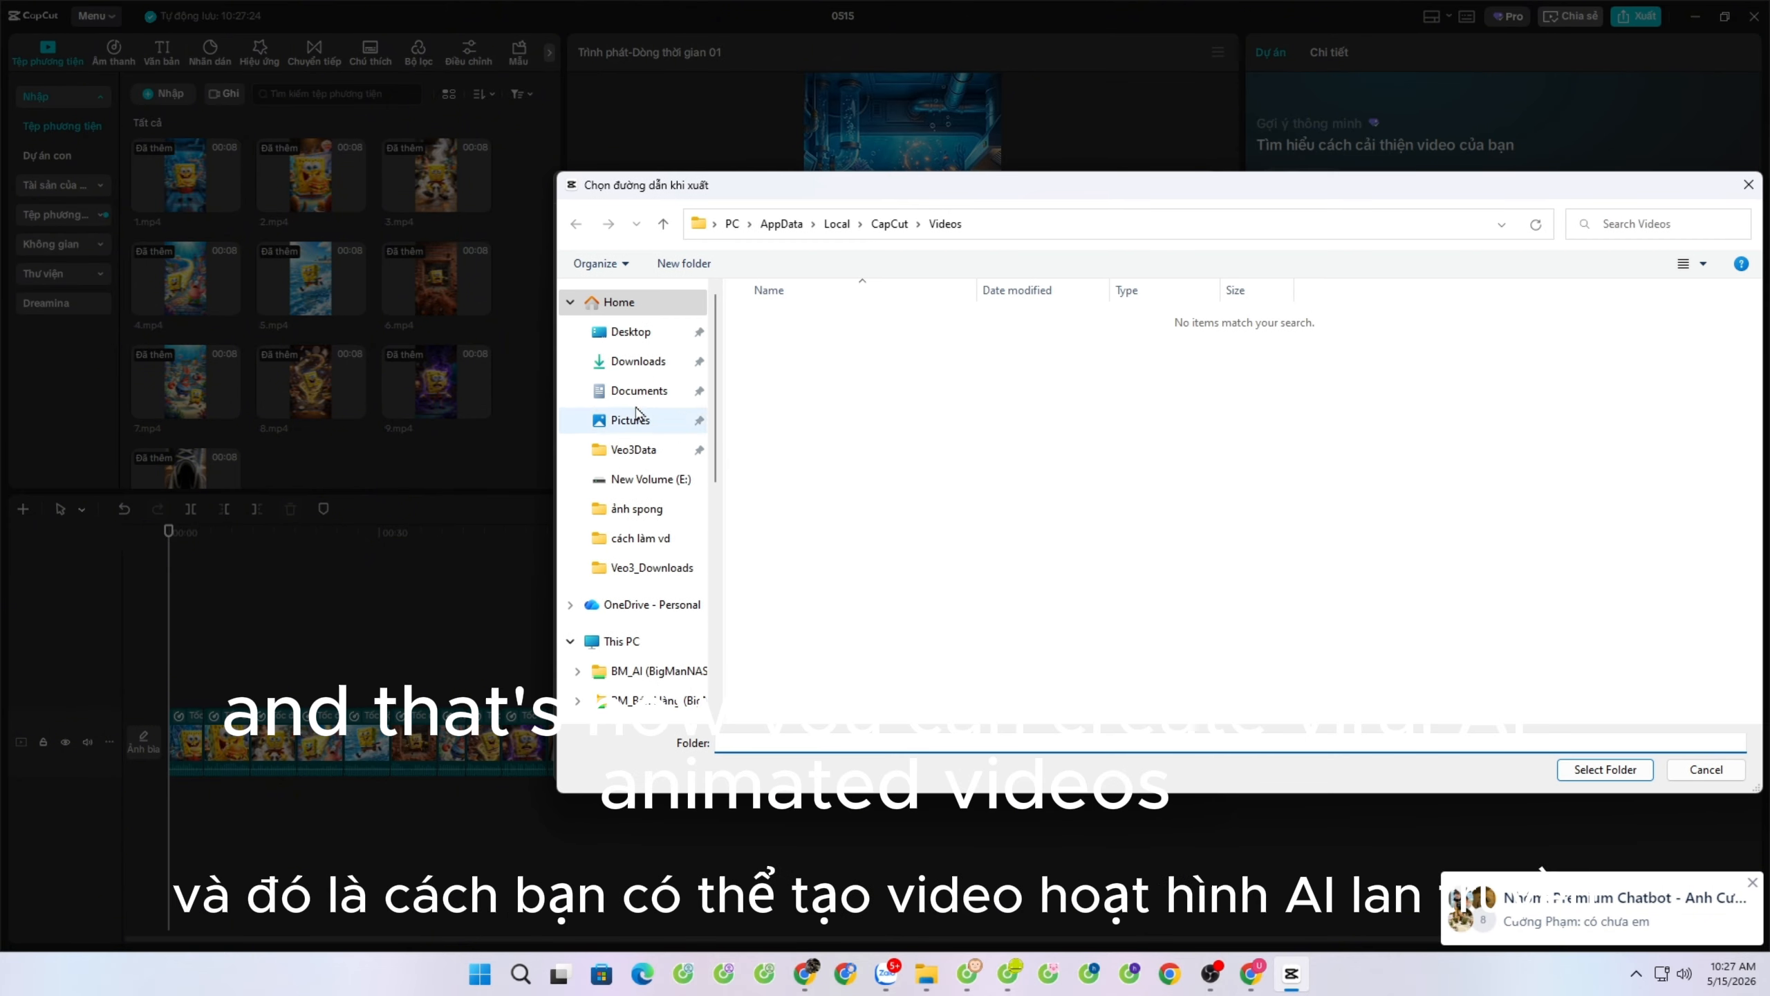
{"action": "left_click", "coordinate": [651, 361]}
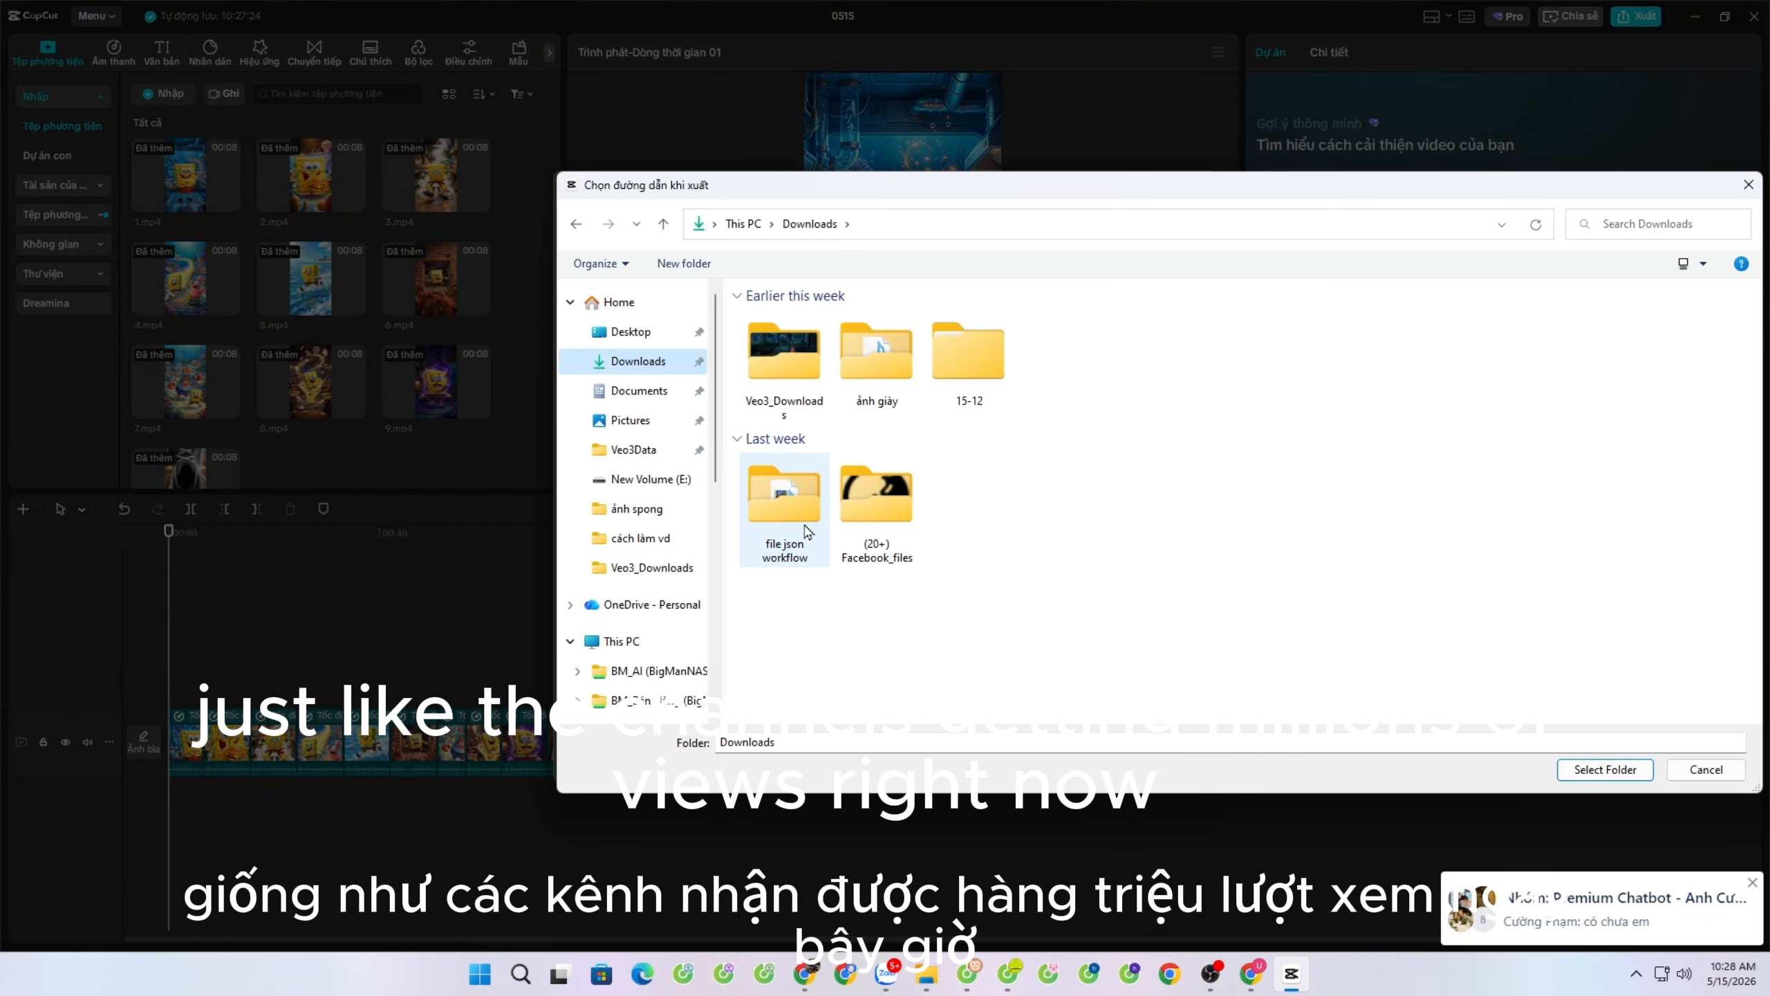
{"action": "left_click", "coordinate": [1605, 769]}
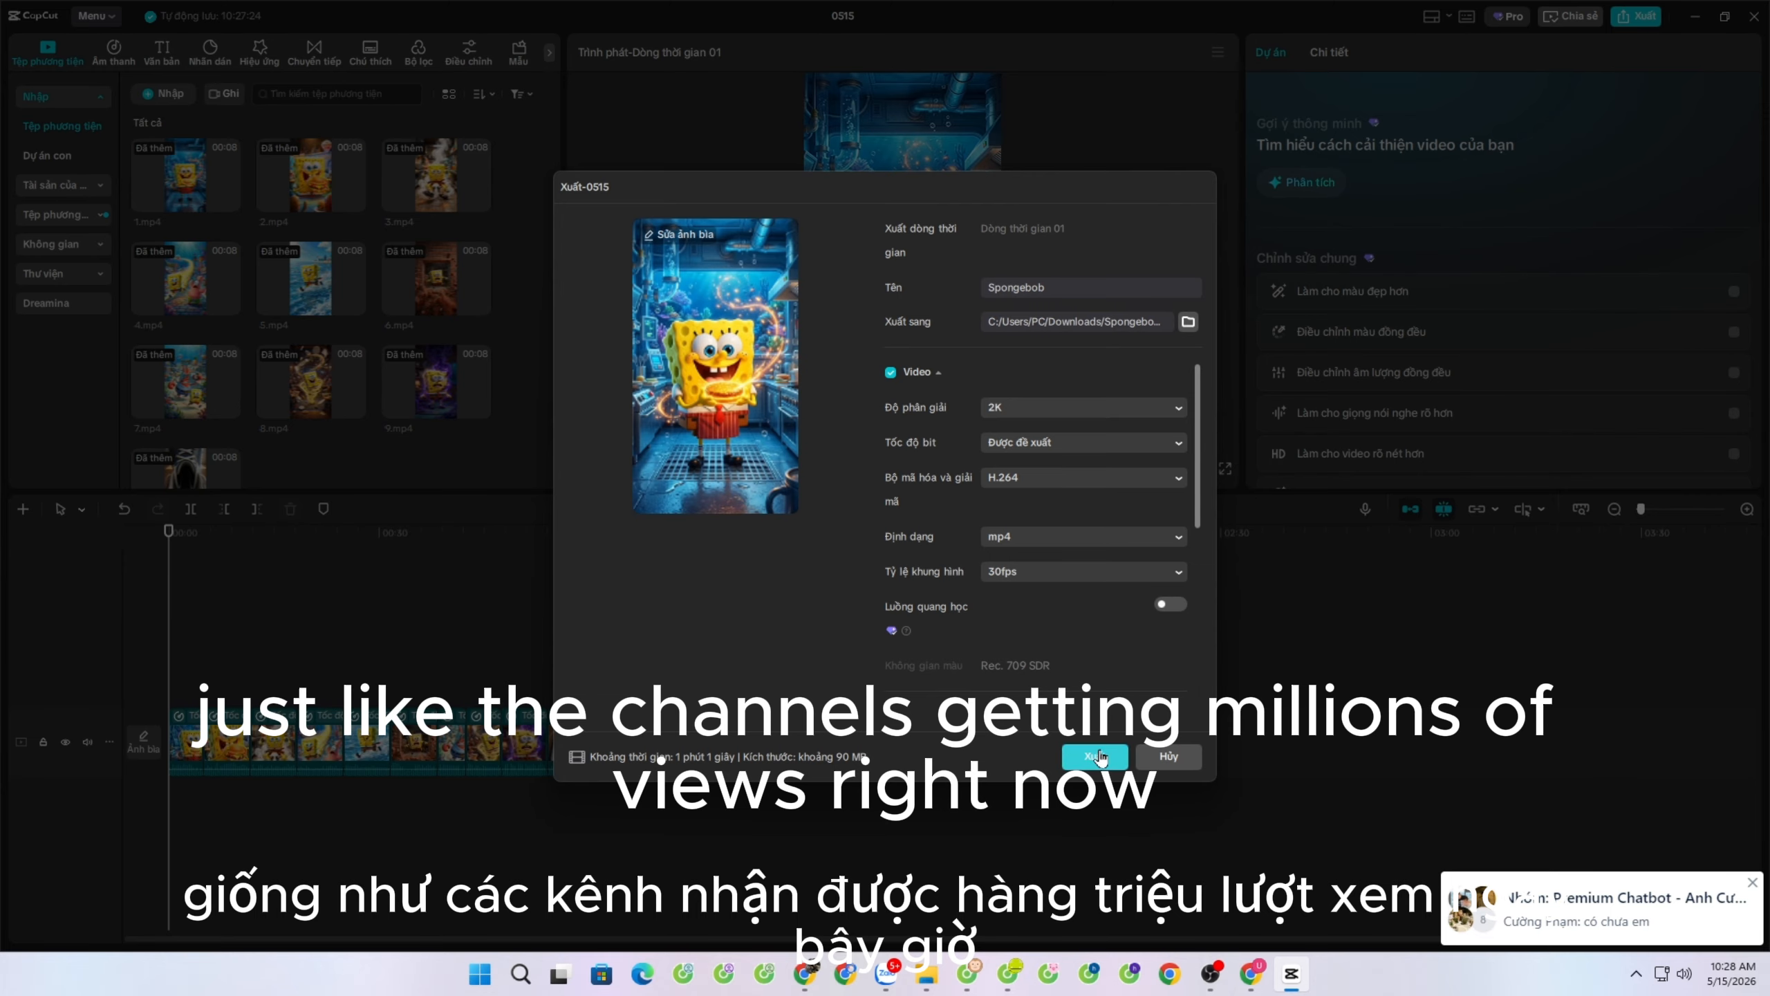